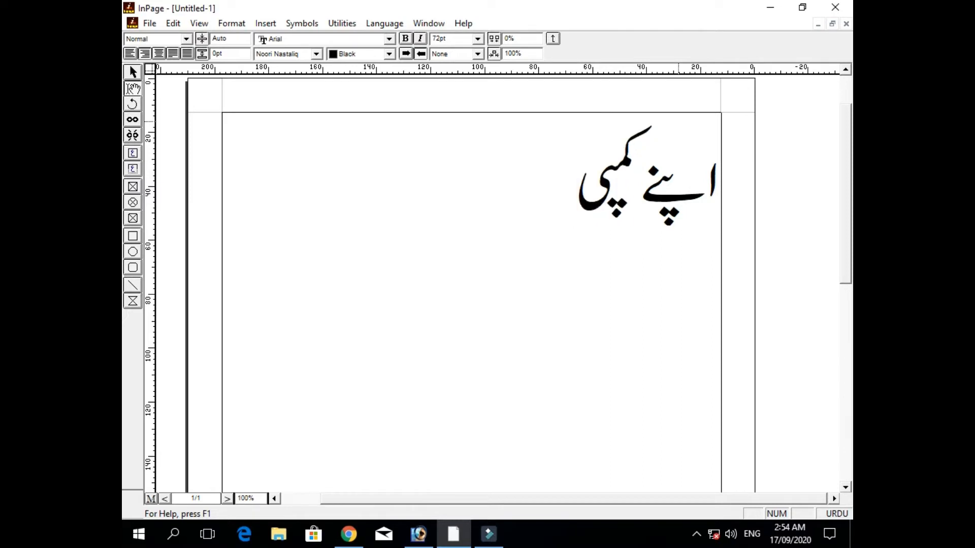
Continue the Urdu headline so it reads "اپنے کمپیوٹر یا لپ ٹاپ میں اُردو کیسے"
key(BackSpace)
key(BackSpace)
text(وٹر یا)
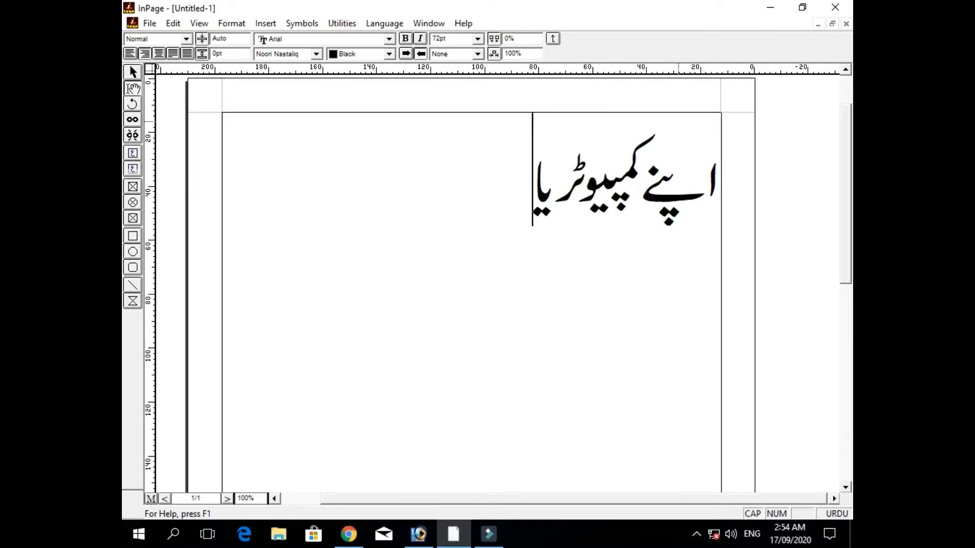
text( لپ ٹ)
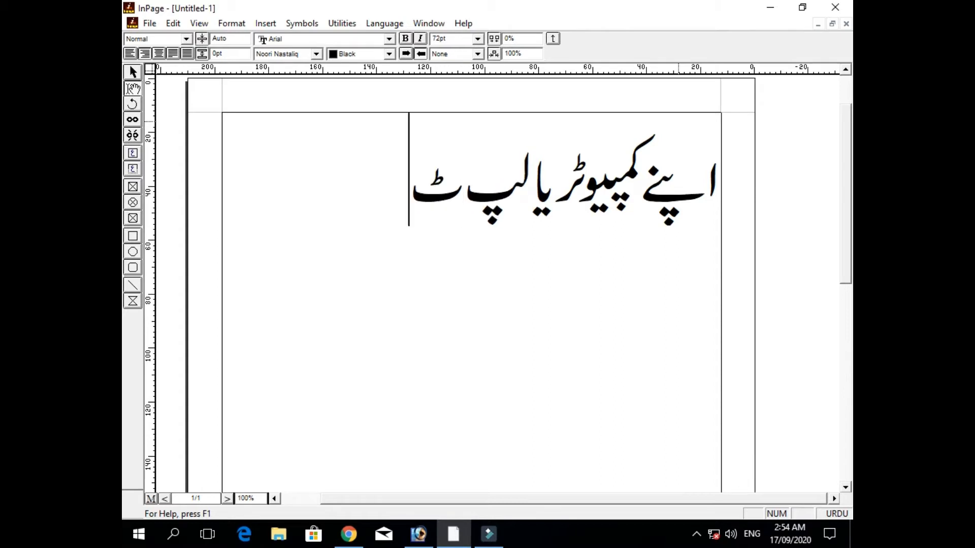
text(اپ)
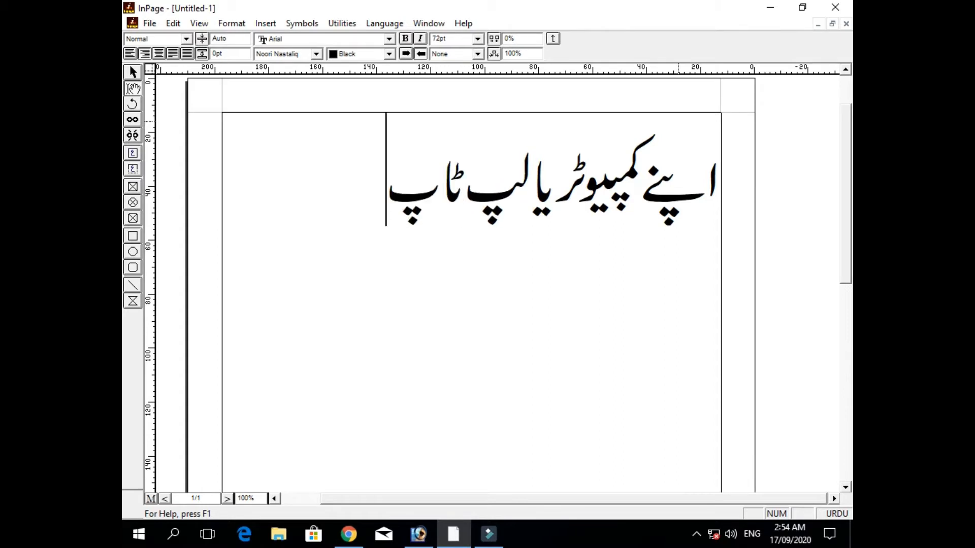
text( میں اُر)
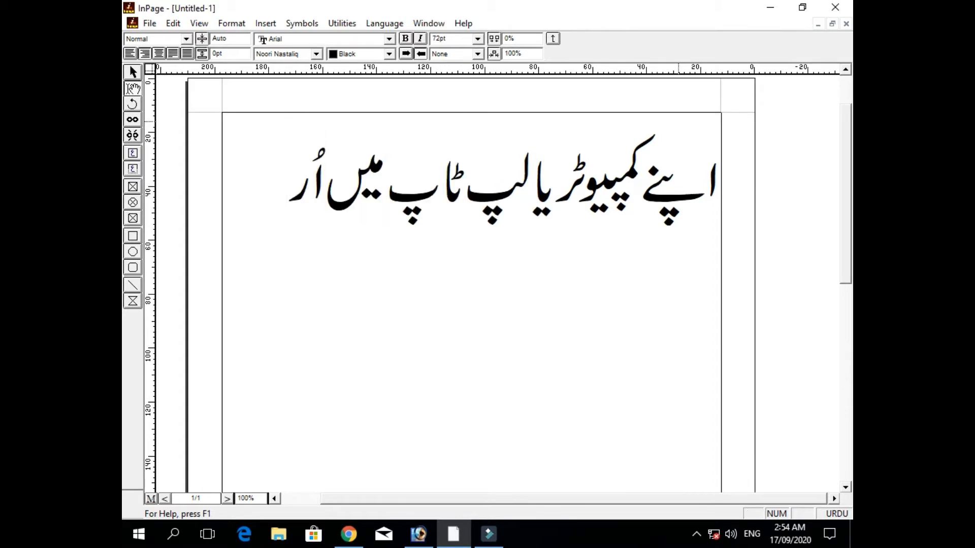
text(دوکیسے)
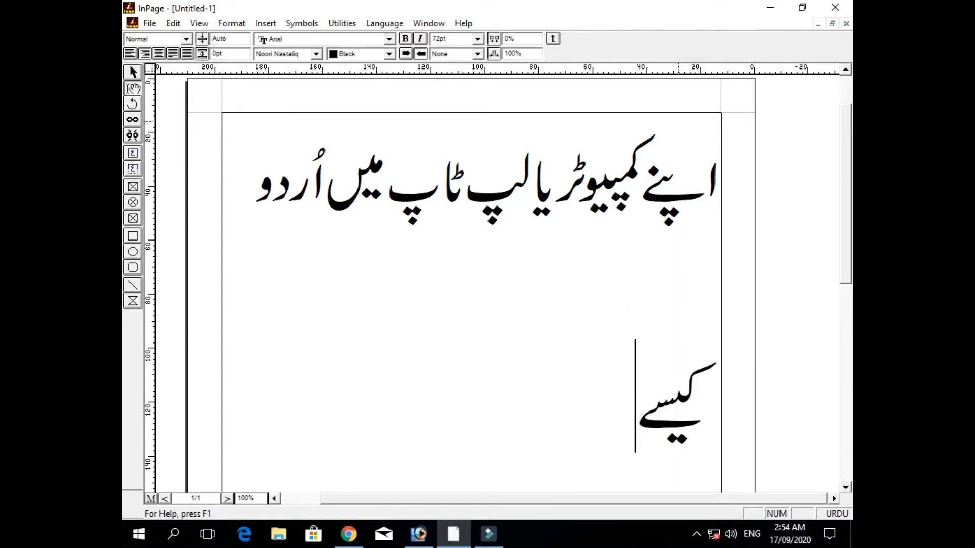
Add "بناتے ہے مکمل تفصیل" after "کیسے", correcting the mistyped word before "مکمل"
text( بناتےیے)
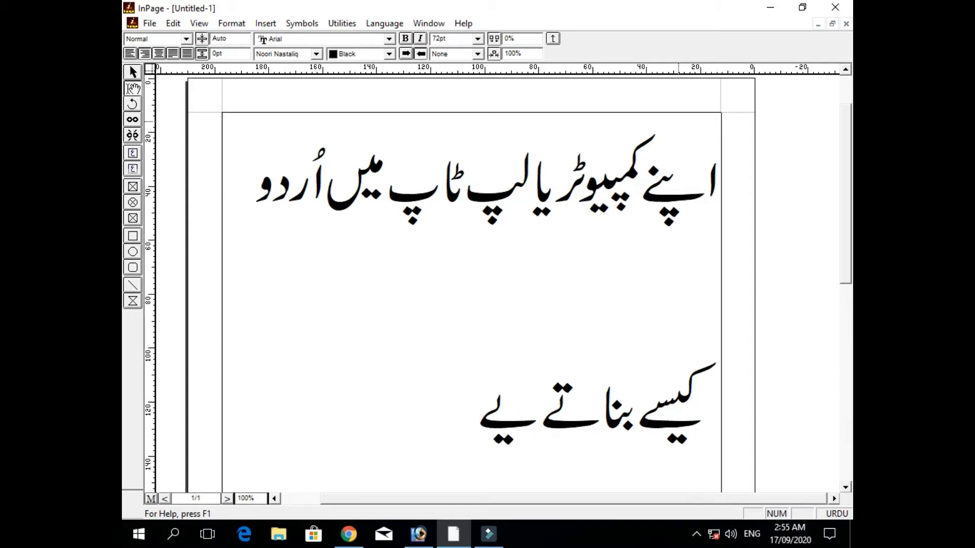
key(BackSpace)
key(BackSpace)
text(یے)
key(BackSpace)
key(BackSpace)
text(ہے مکمل)
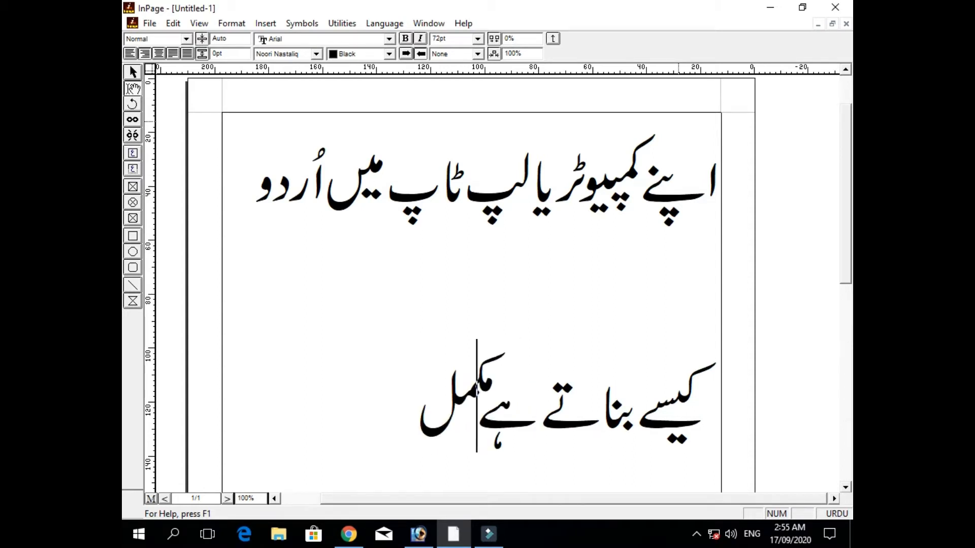
text(  تفصیل ا)
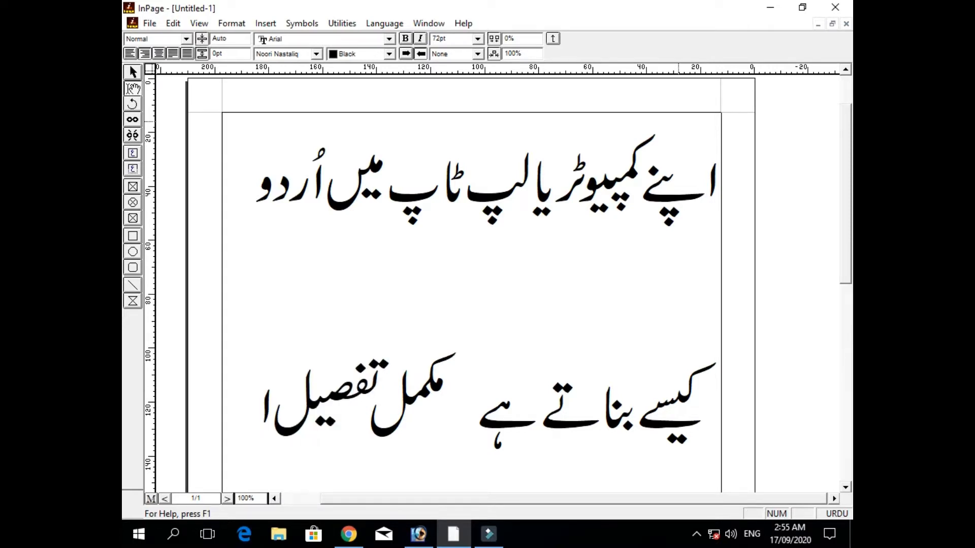
Add a new line below the Urdu text reading "اس ویڈیو میں"
key(Return)
text(اس و)
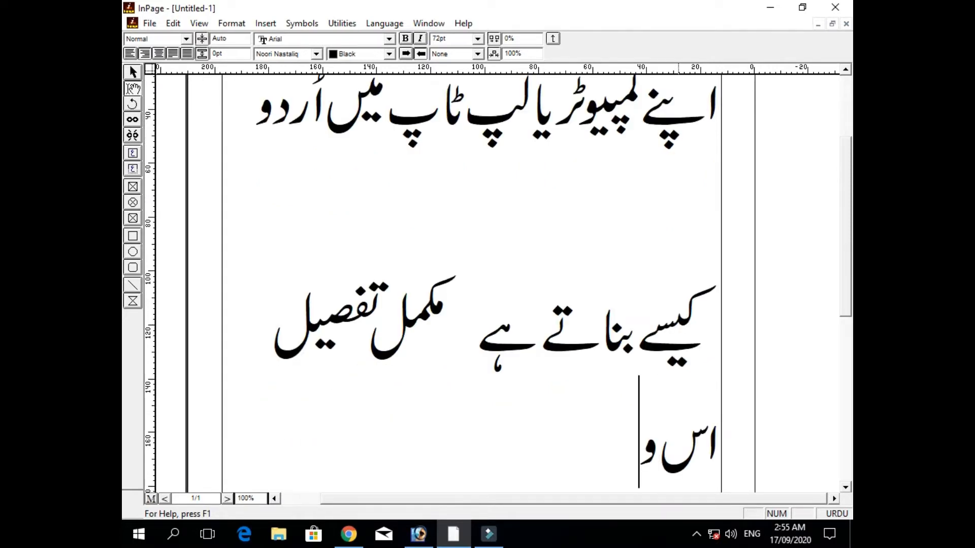
text(یڈیو میں)
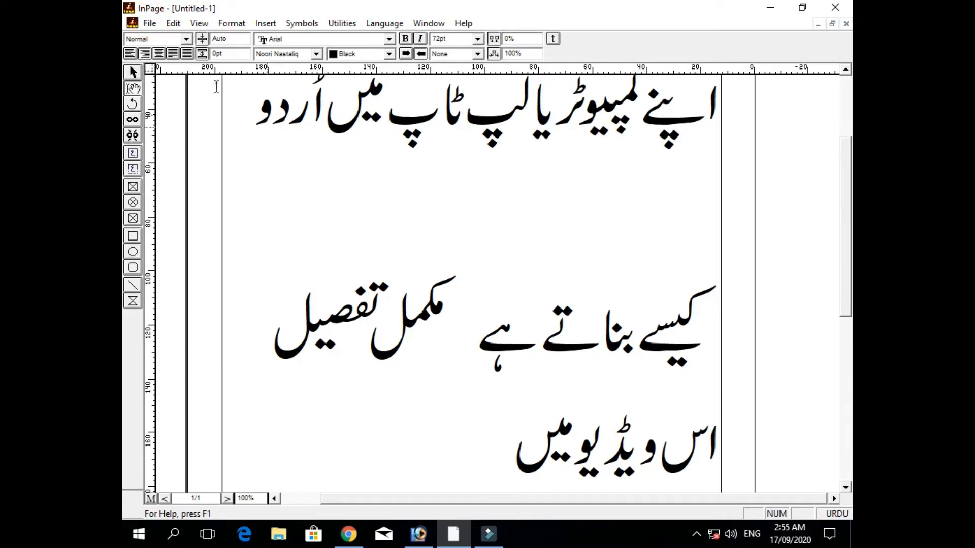
Start exporting page 1 as a picture and name the file "Thumbnails"
click(150, 24)
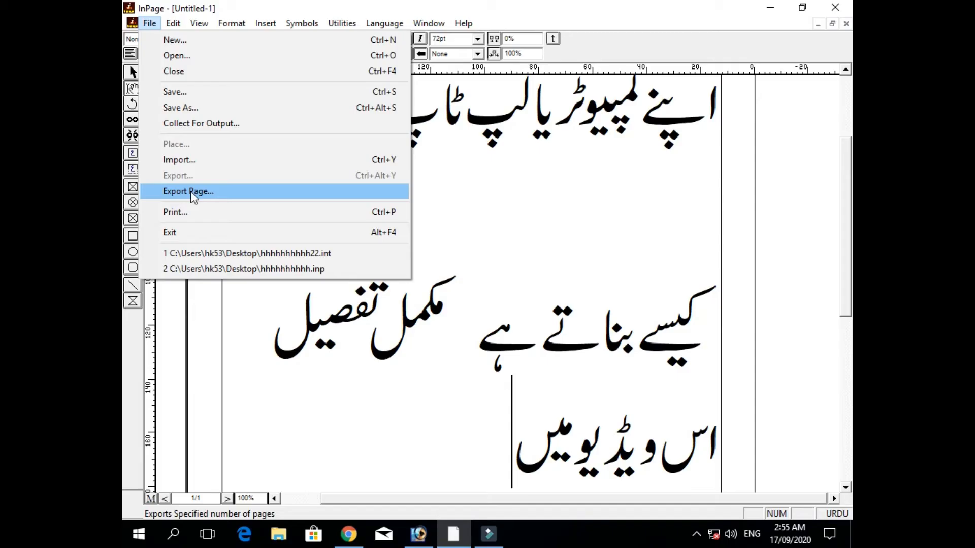
click(231, 345)
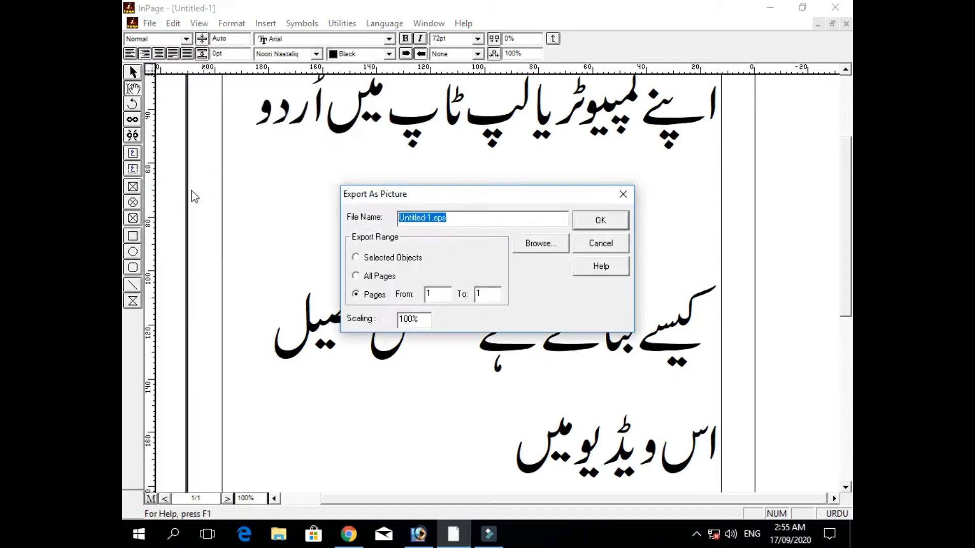
click(540, 246)
click(482, 319)
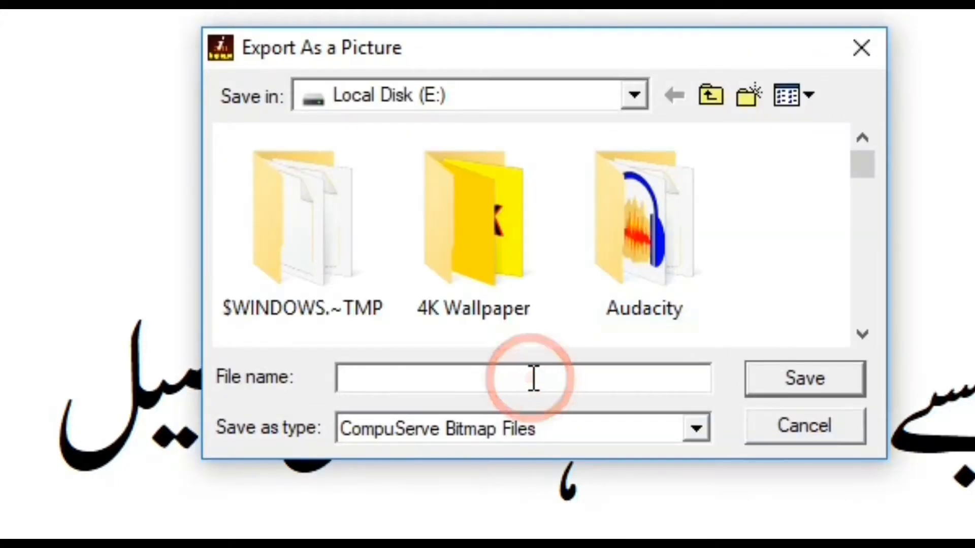
text(th)
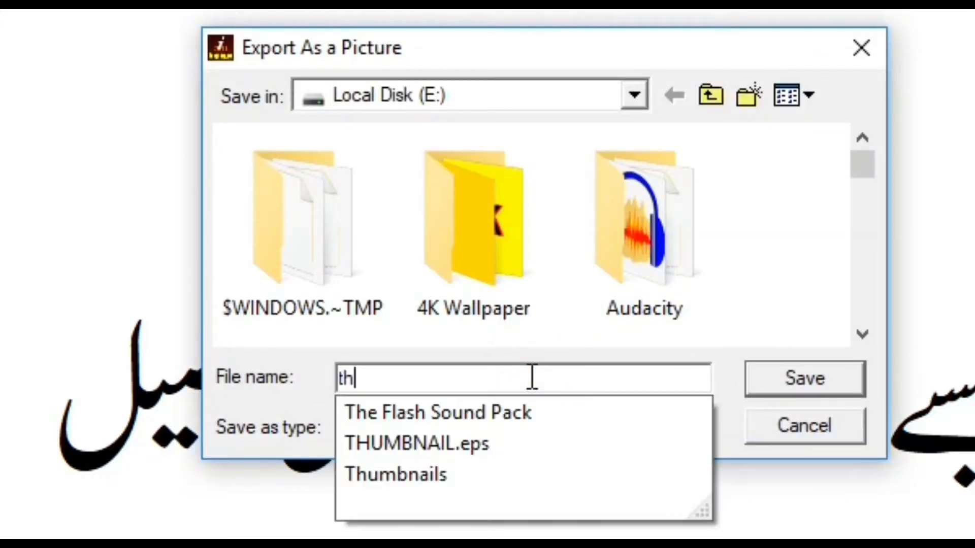
click(447, 470)
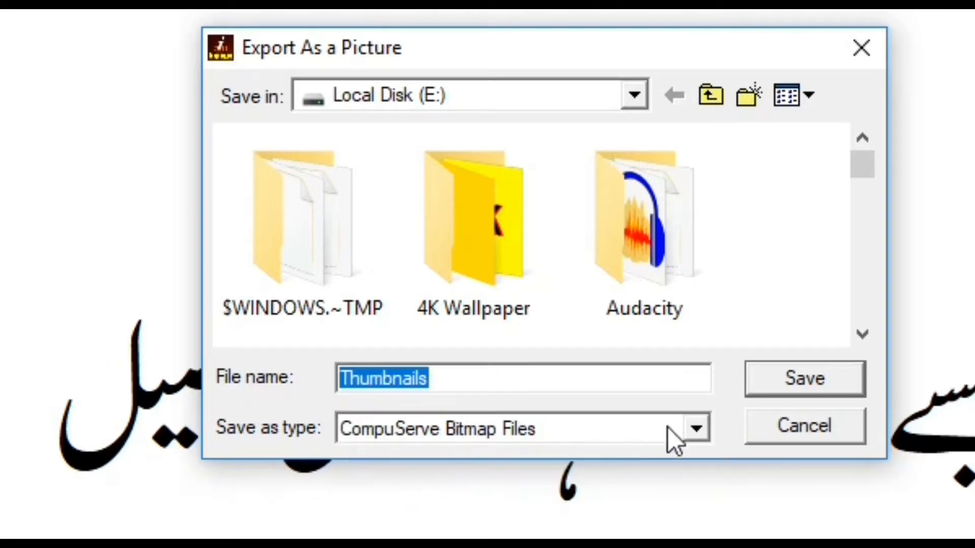
Choose Encapsulated PostScript as the file type, keep Local Disk (E:) as the destination, and export the page
click(699, 431)
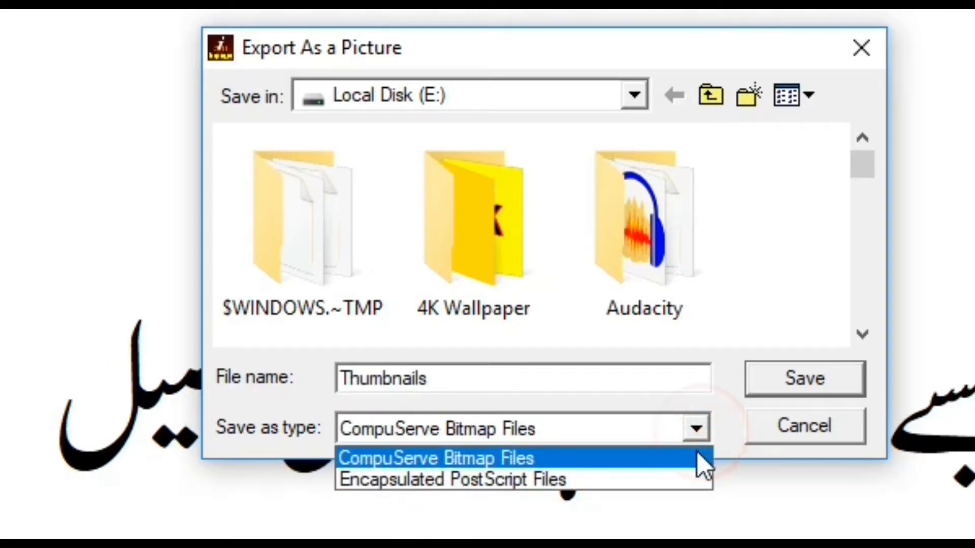
click(554, 483)
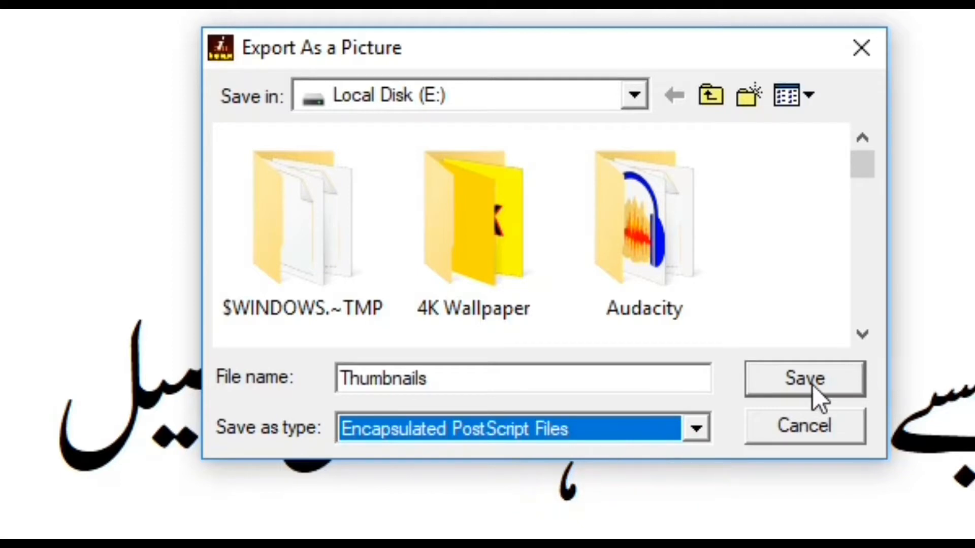
click(638, 95)
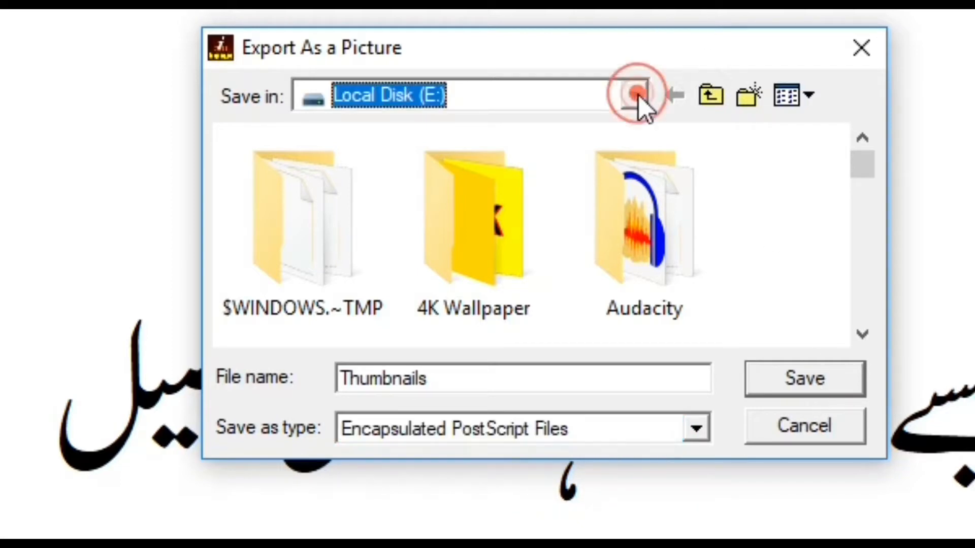
click(637, 95)
click(637, 95)
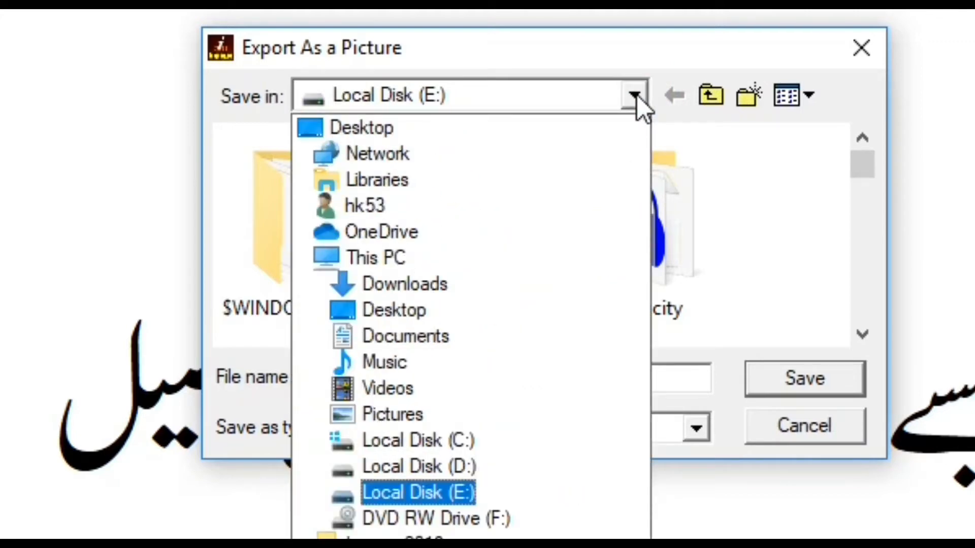
click(449, 497)
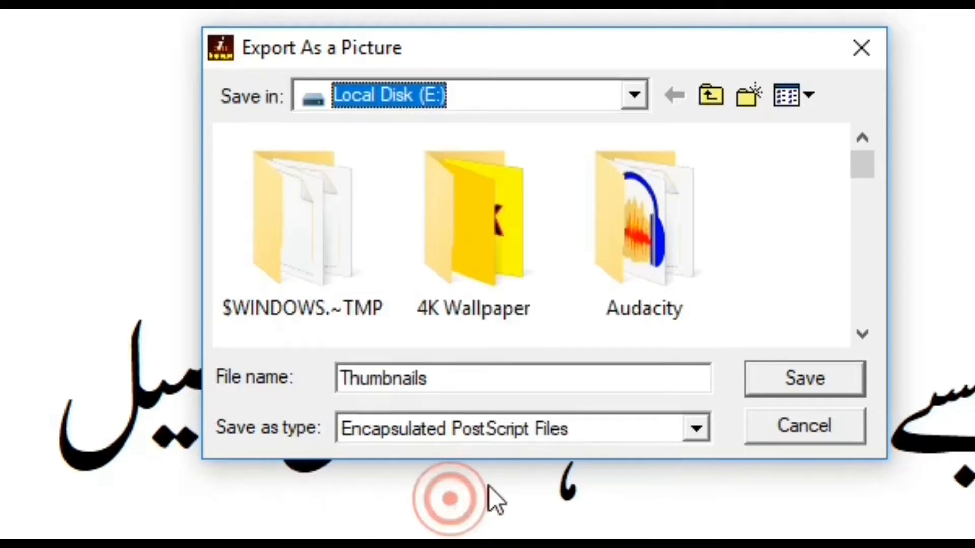
click(784, 382)
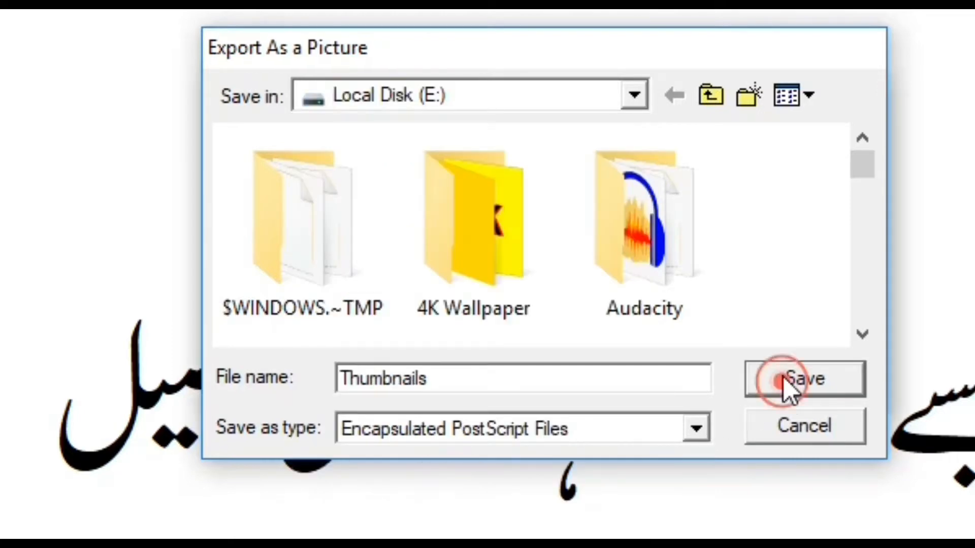
click(797, 155)
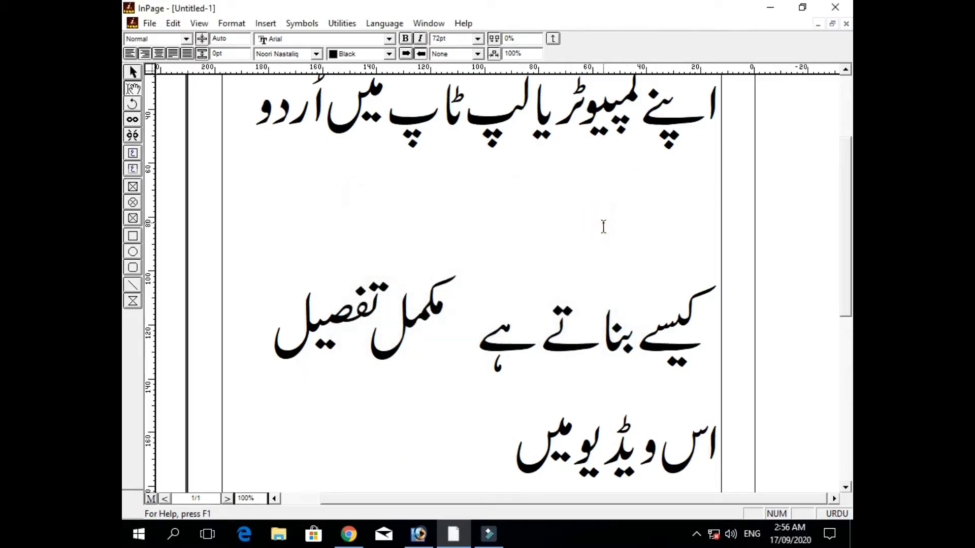
Switch to Adobe Photoshop, create a white 1280 x 720 pixel RGB document at 28.346 pixels/cm, and maximize its window
click(770, 9)
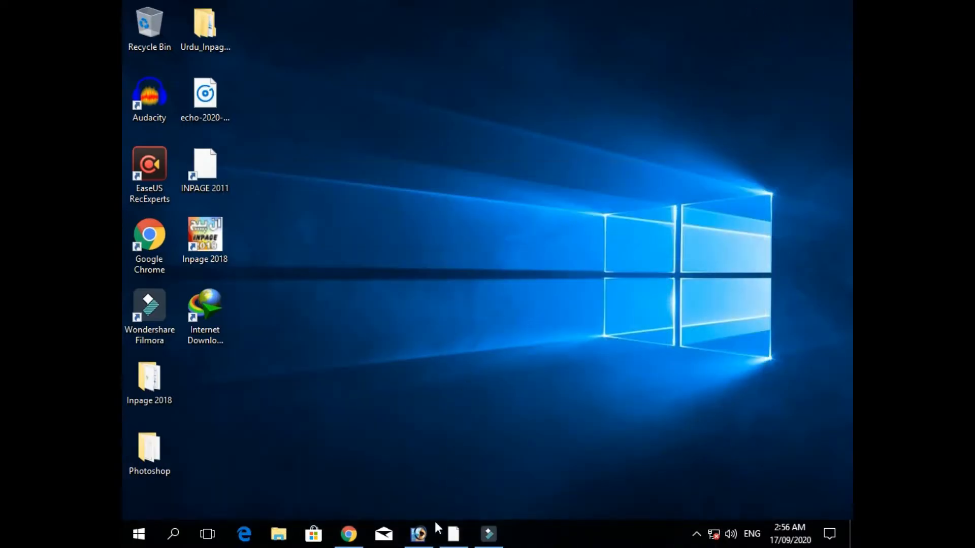
mouse_move(421, 545)
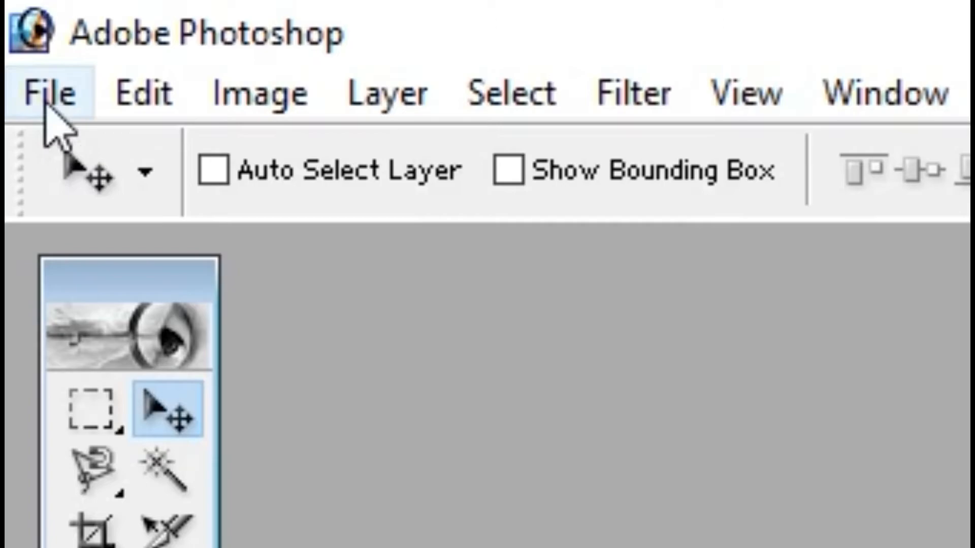
click(137, 26)
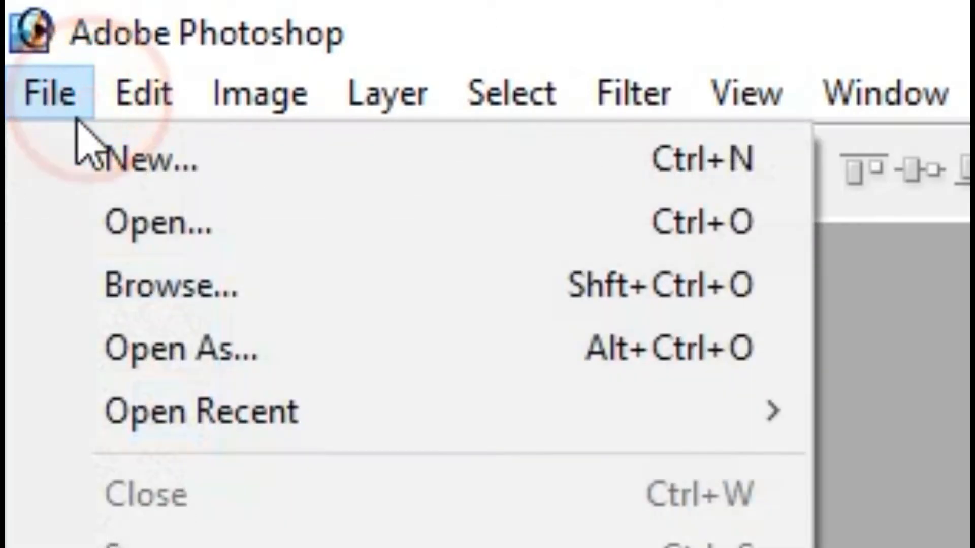
click(158, 162)
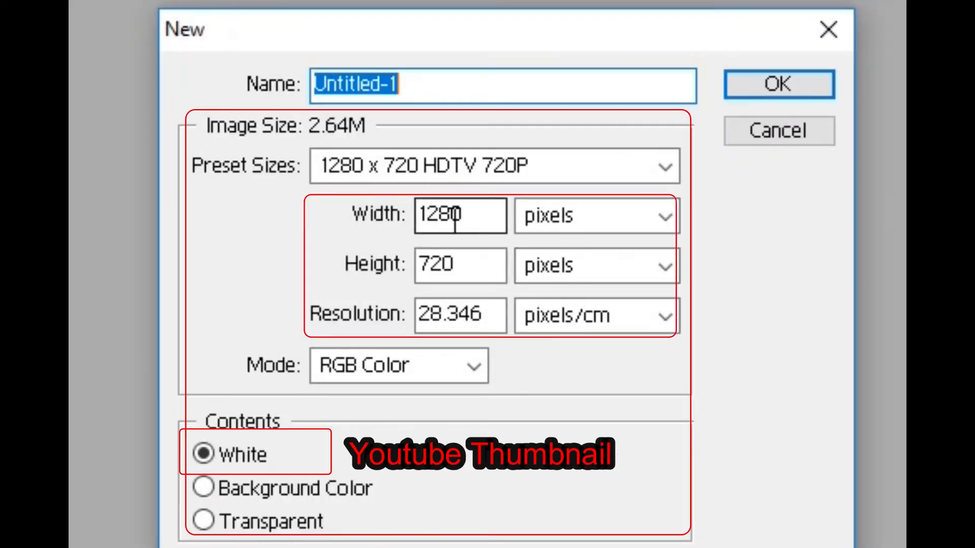
click(457, 219)
click(467, 220)
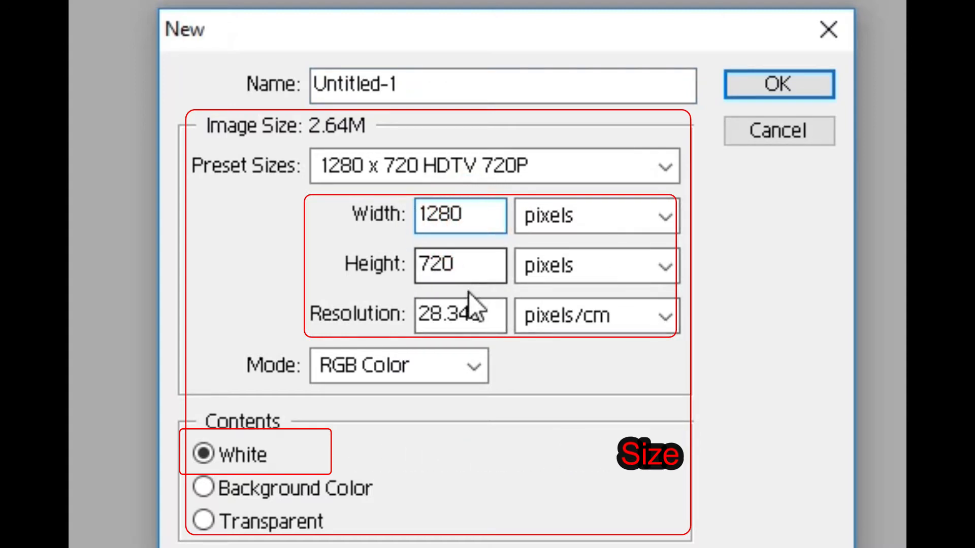
click(828, 29)
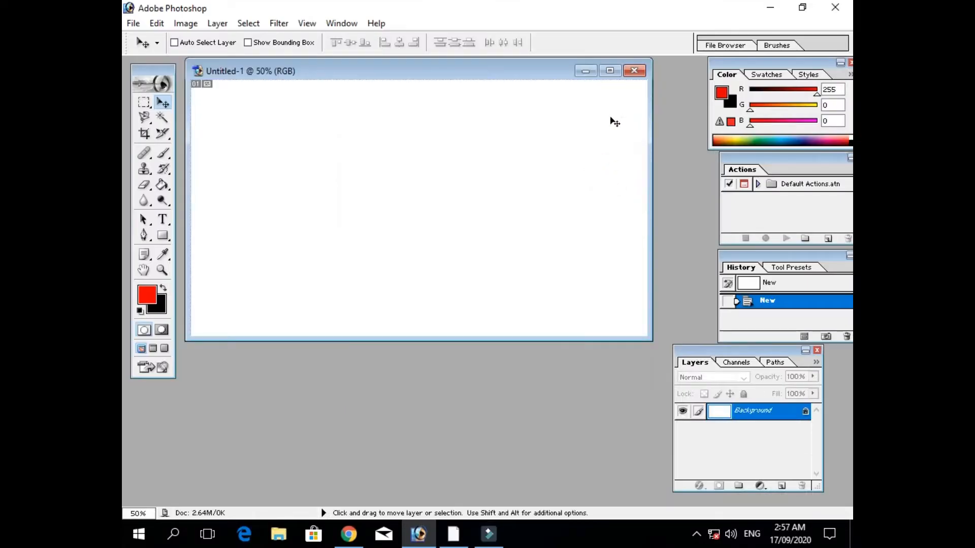
click(610, 72)
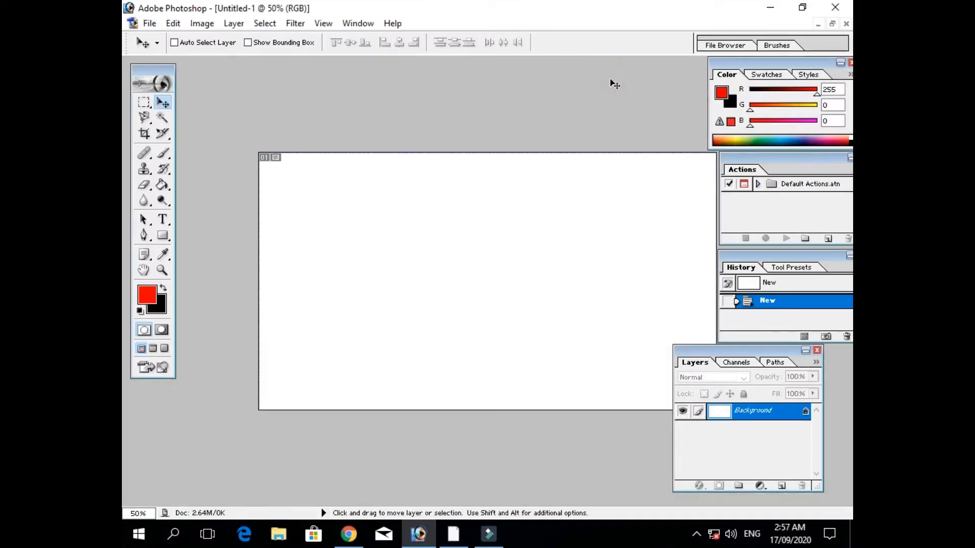
Open the computer picture "download (1)" from the Logo,s folder and copy it as a layer near the blank document's centre
scroll(611, 80, down, 1)
scroll(611, 80, up, 1)
scroll(611, 79, down, 1)
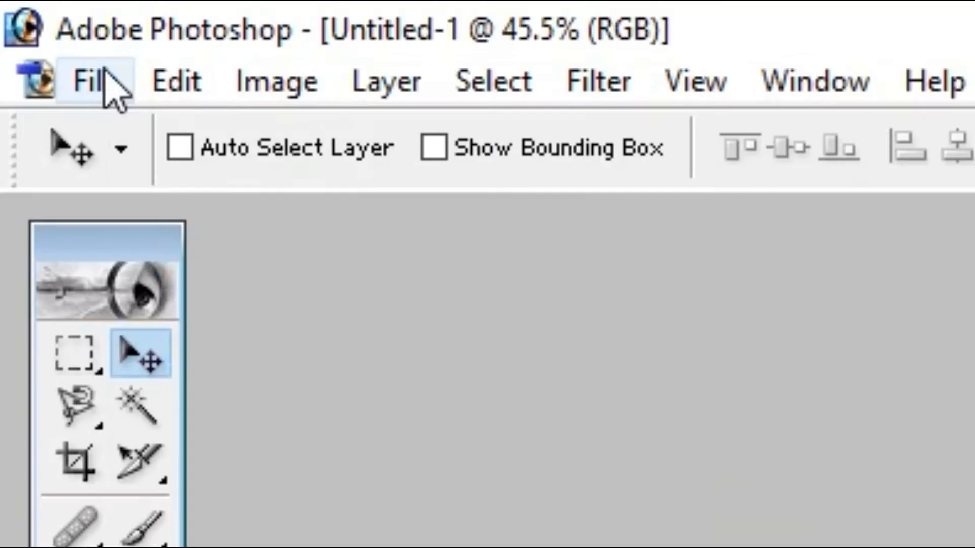
click(151, 24)
click(169, 56)
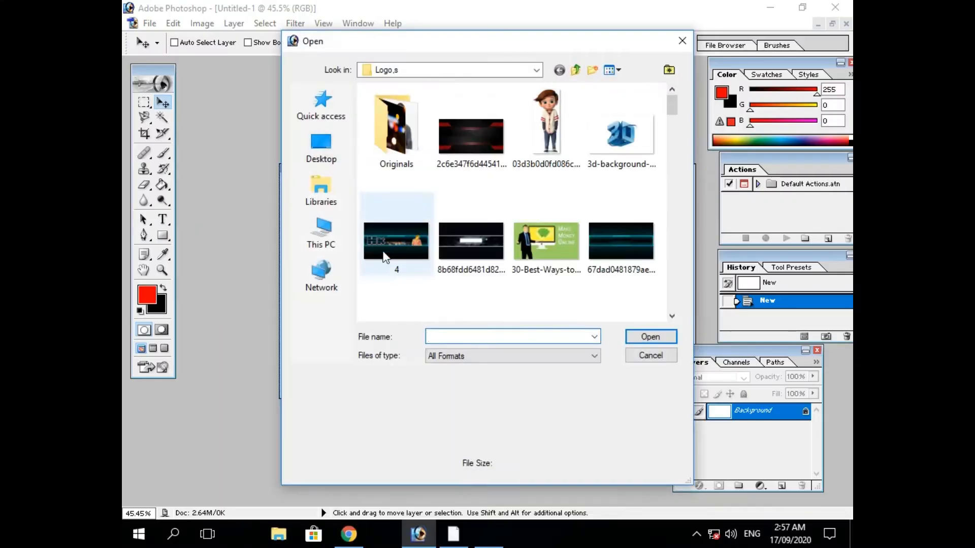
click(559, 235)
scroll(559, 235, down, 1)
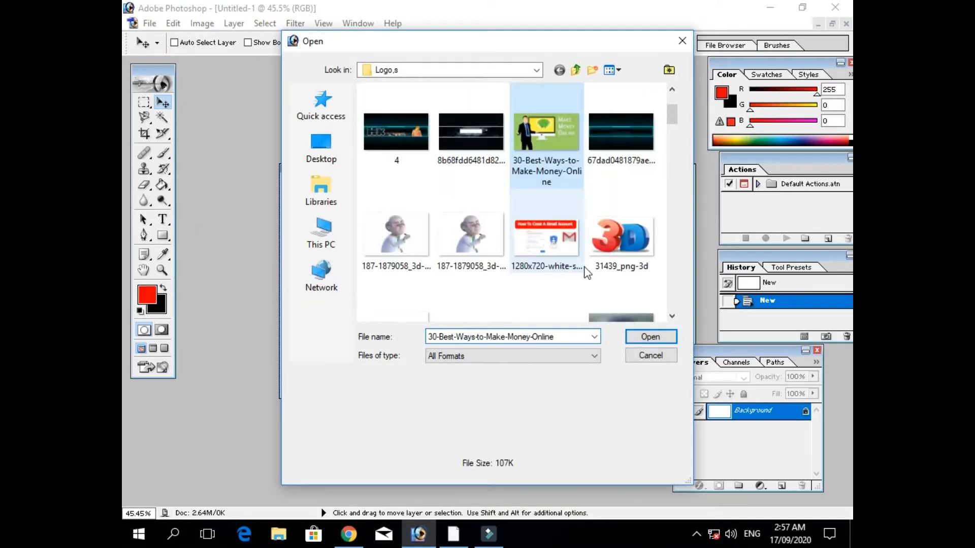
scroll(586, 270, down, 5)
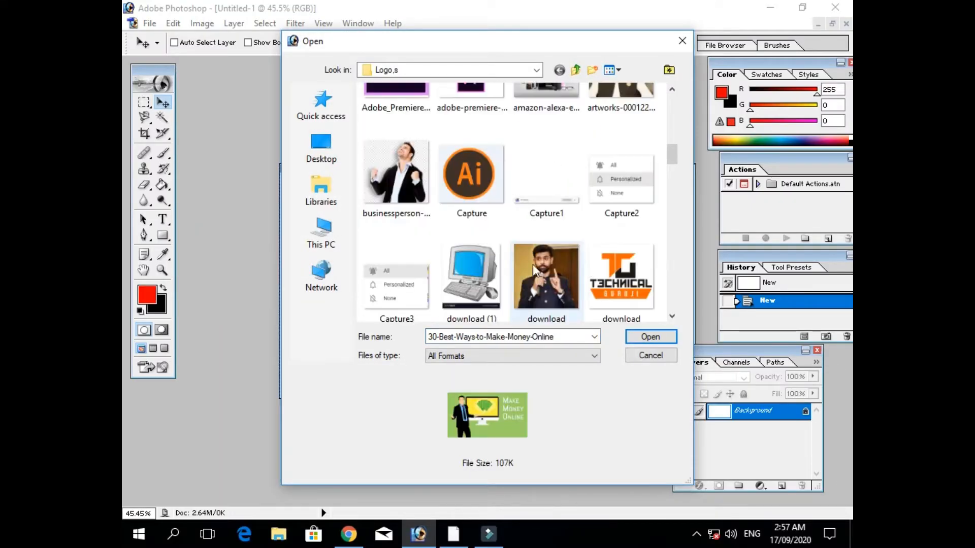
click(478, 261)
click(639, 338)
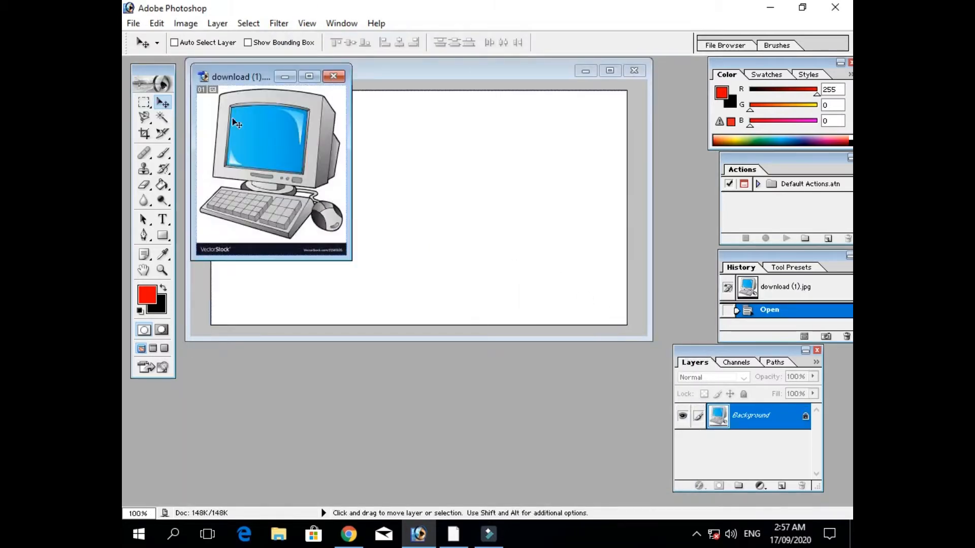
drag(299, 158, 457, 228)
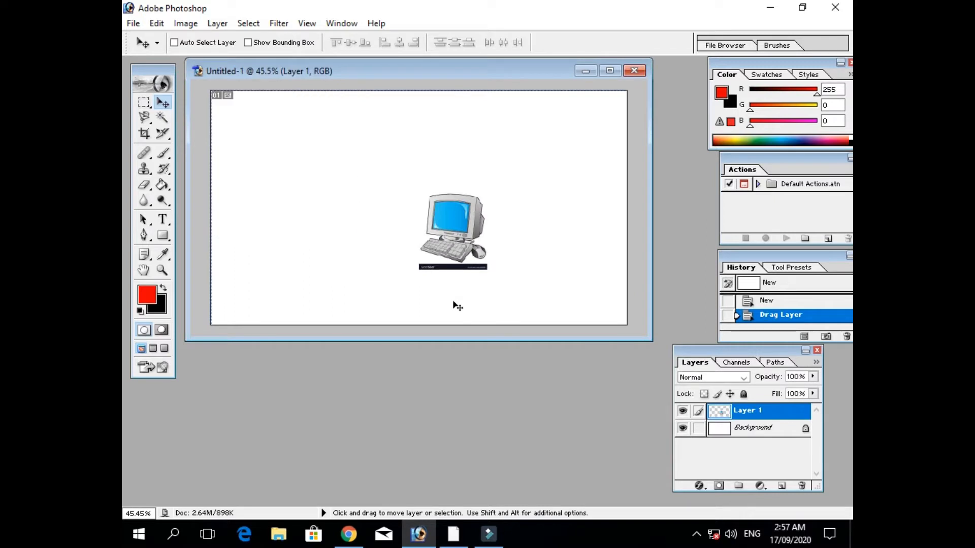
Enlarge the computer picture to about 160% with Free Transform and place it in the upper middle of the canvas
key(ctrl+t)
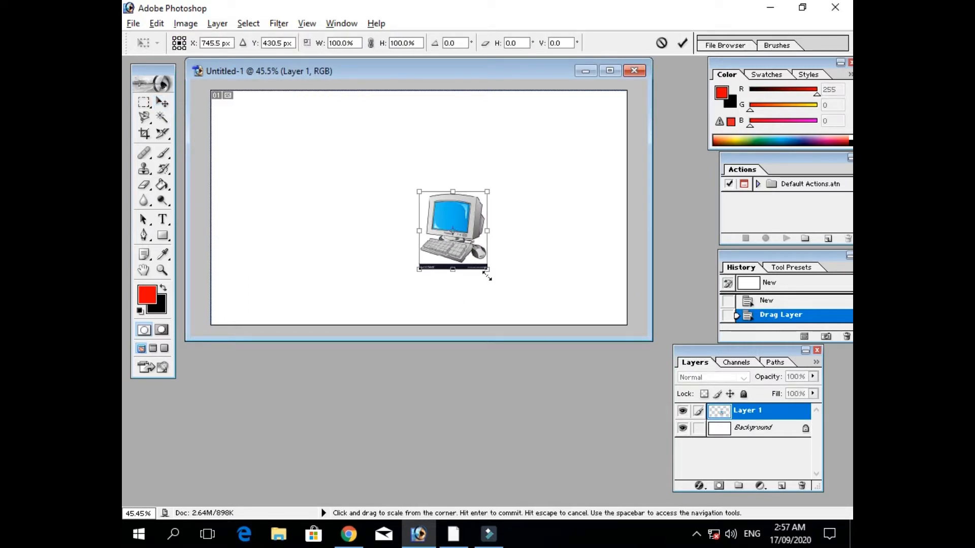
drag(490, 273, 507, 297)
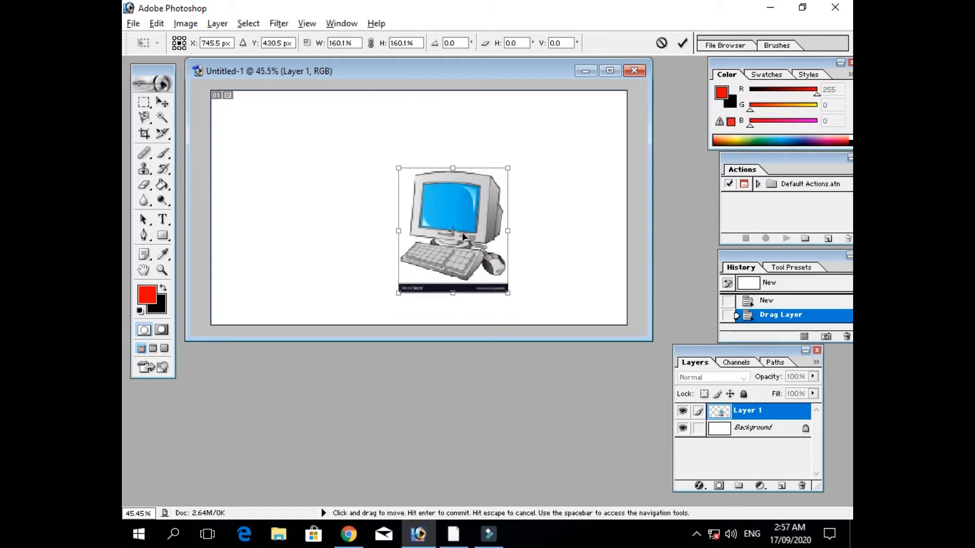
drag(451, 230, 421, 201)
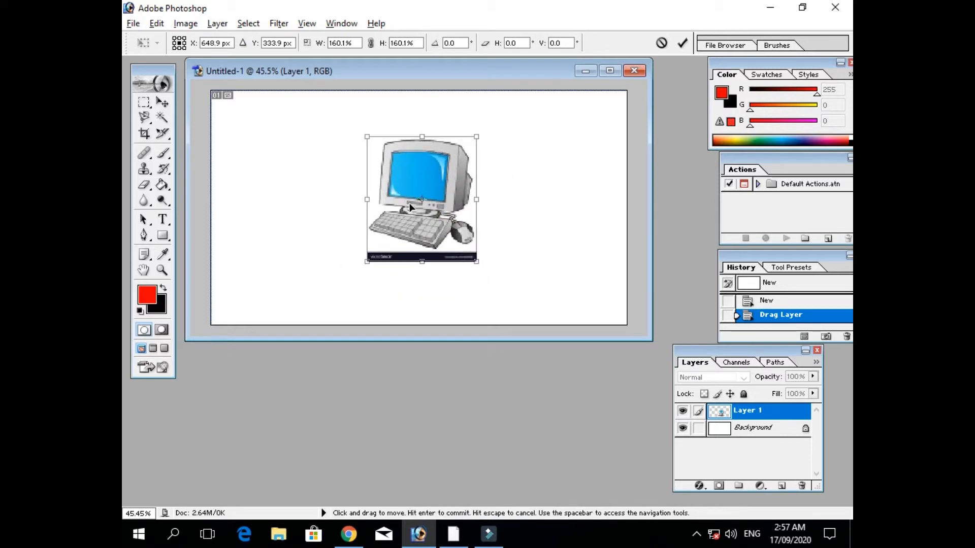
click(683, 44)
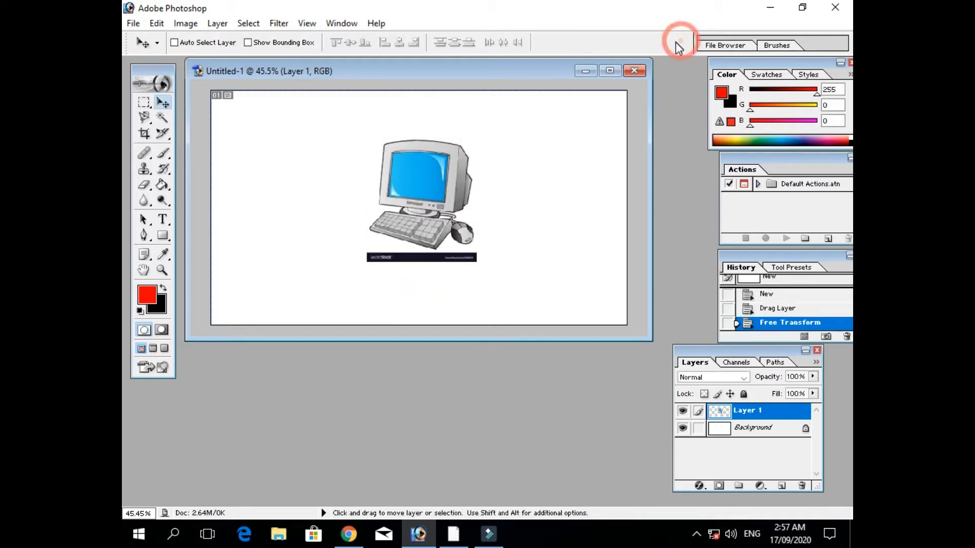
Maximize the document window and erase the dark caption strip beneath the computer picture
click(610, 71)
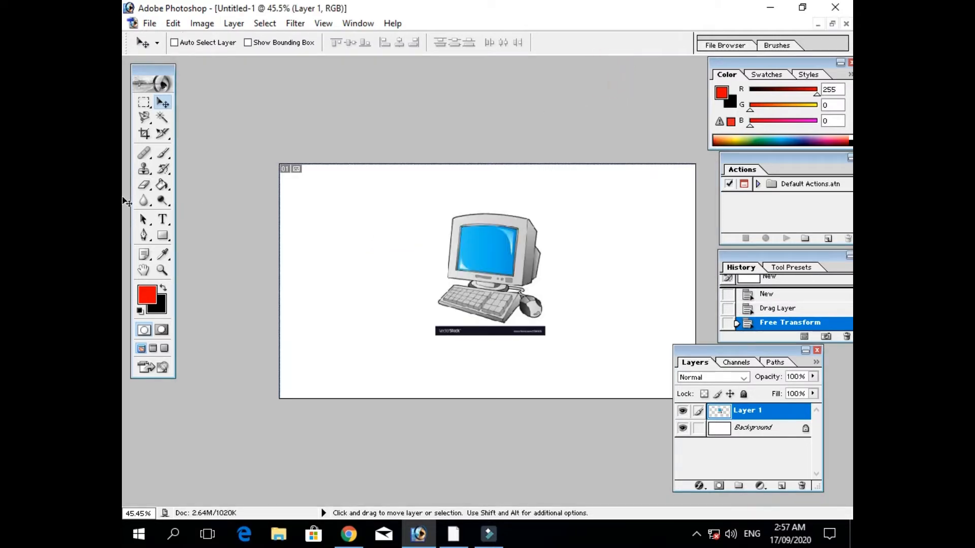
click(144, 184)
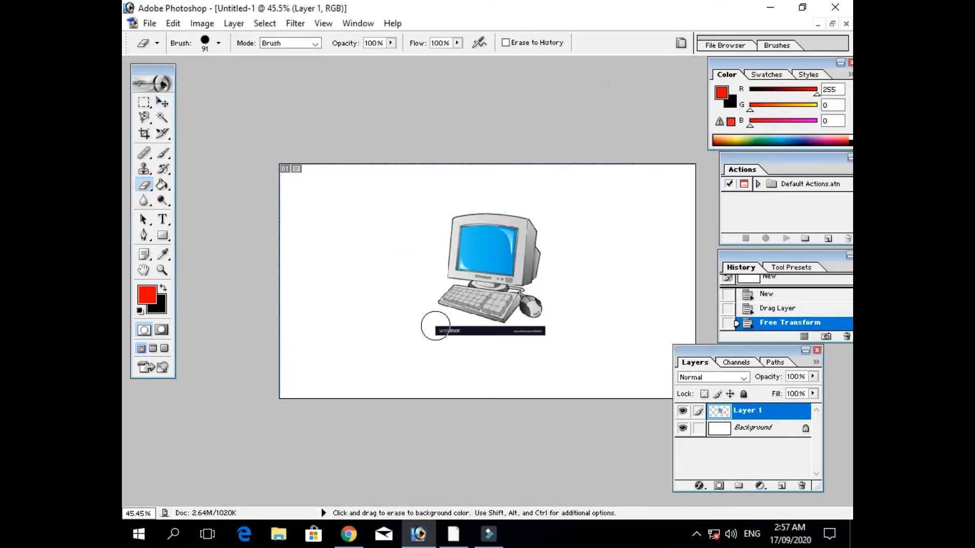
mouse_move(435, 326)
mouse_down()
mouse_move(522, 345)
mouse_move(538, 336)
mouse_move(457, 333)
mouse_up()
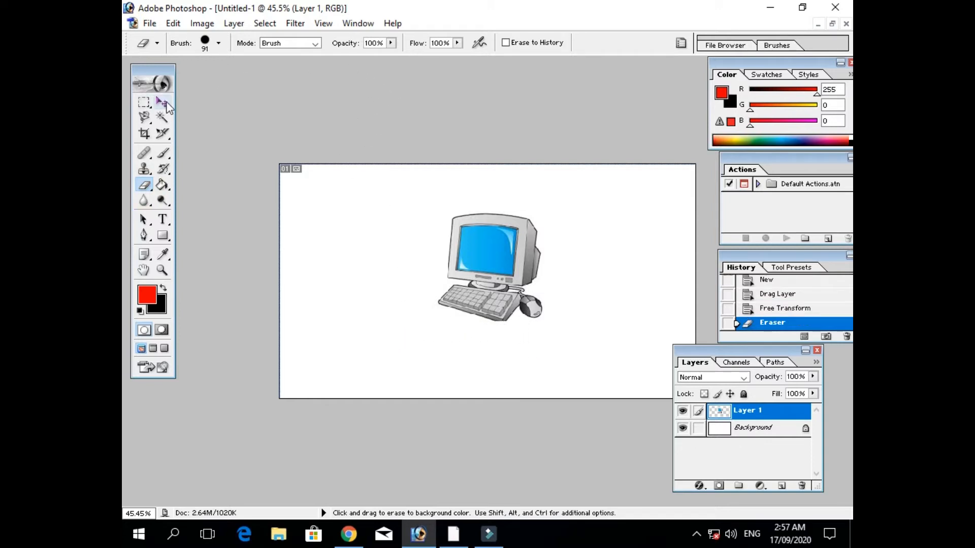
Enlarge the computer picture further and position it in the canvas's lower-right corner
click(162, 102)
drag(508, 276, 547, 304)
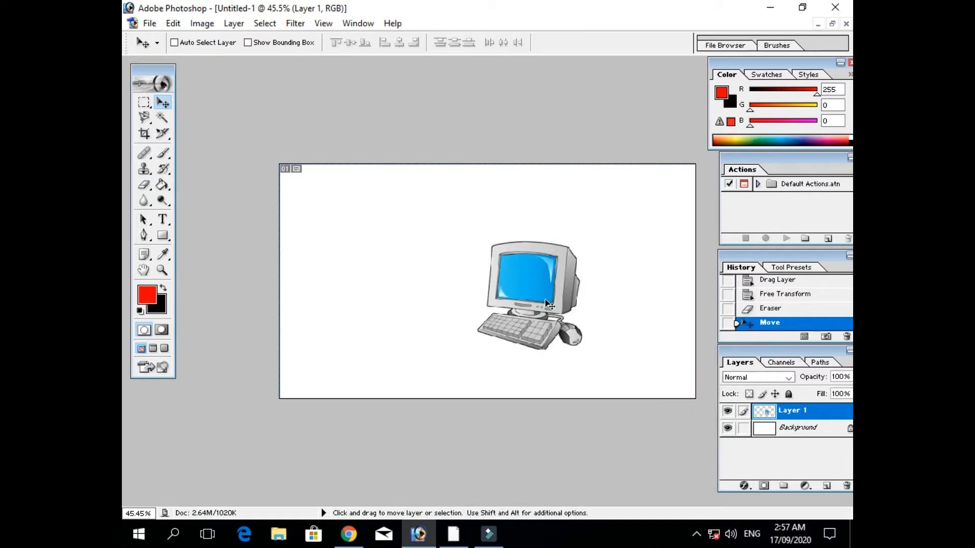
key(ctrl+t)
drag(585, 350, 613, 374)
drag(571, 260, 653, 258)
key(Return)
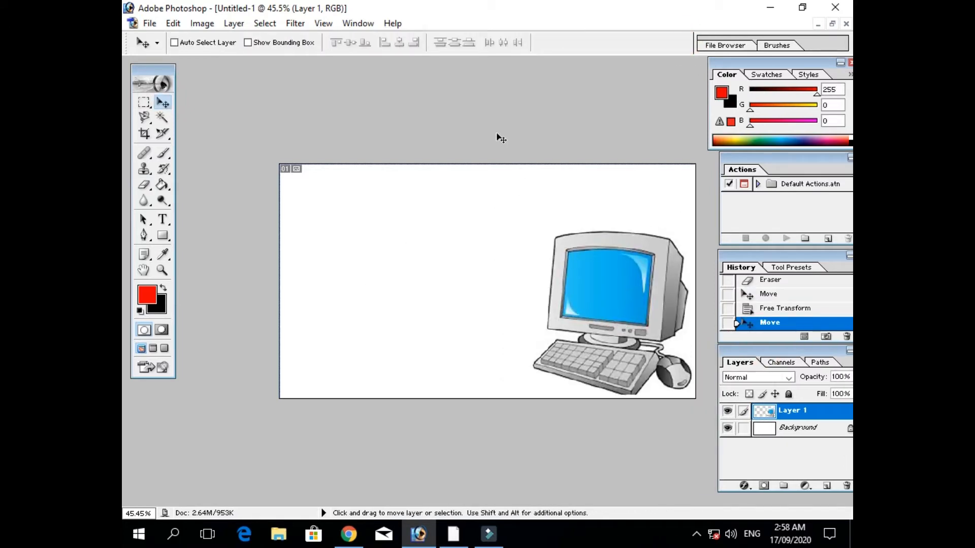
Set the foreground color to light violet-blue A09EFF
click(147, 296)
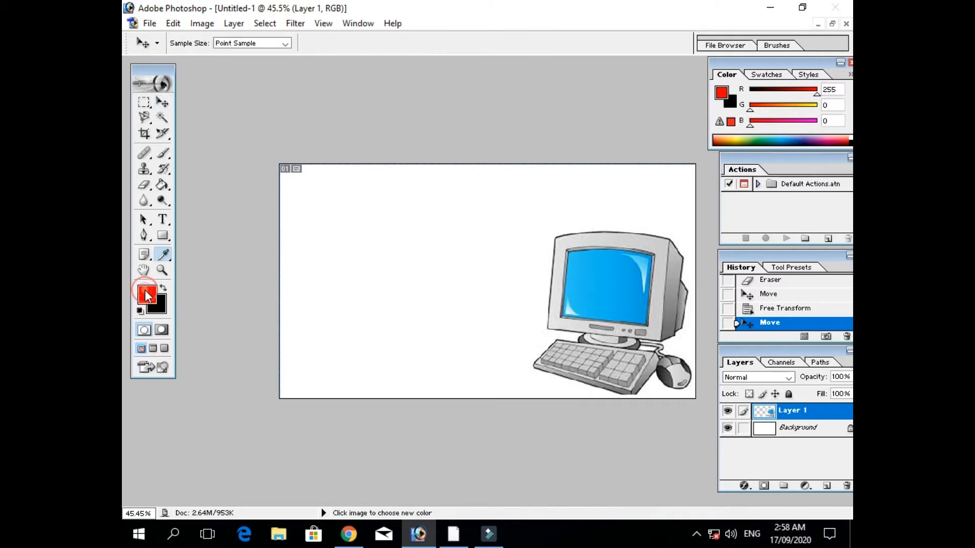
click(506, 289)
drag(463, 267, 375, 219)
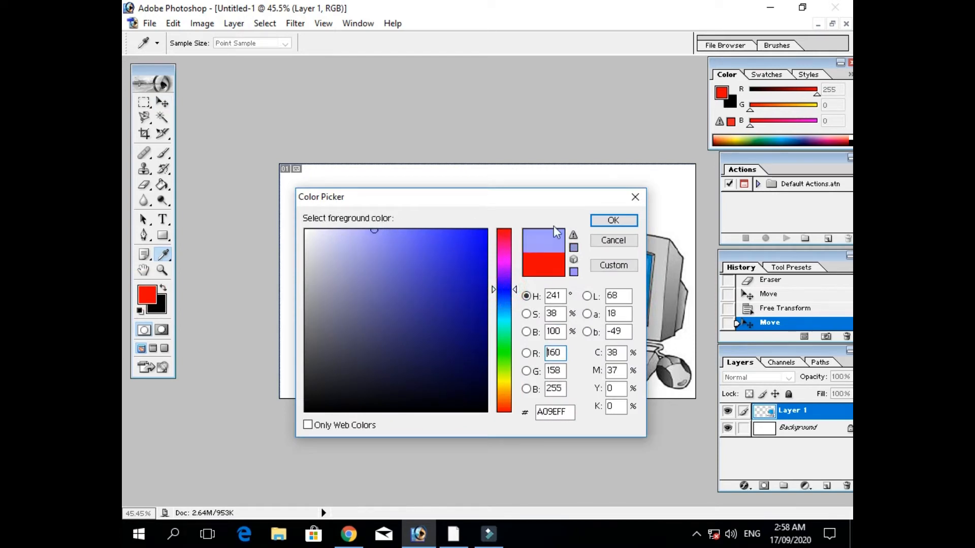
click(614, 221)
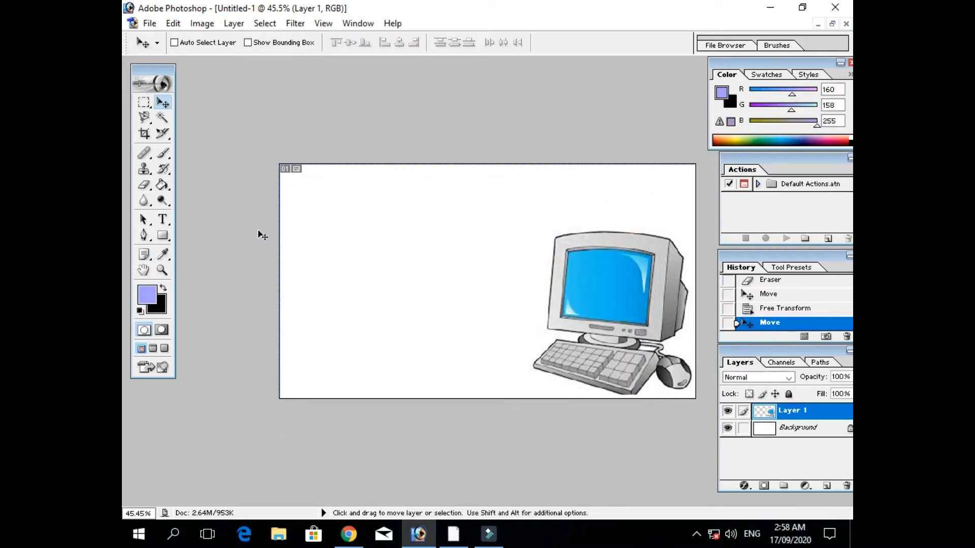
Create another white 1280 x 720 pixel RGB document and fill it with the foreground color using the Paint Bucket
click(149, 24)
click(163, 37)
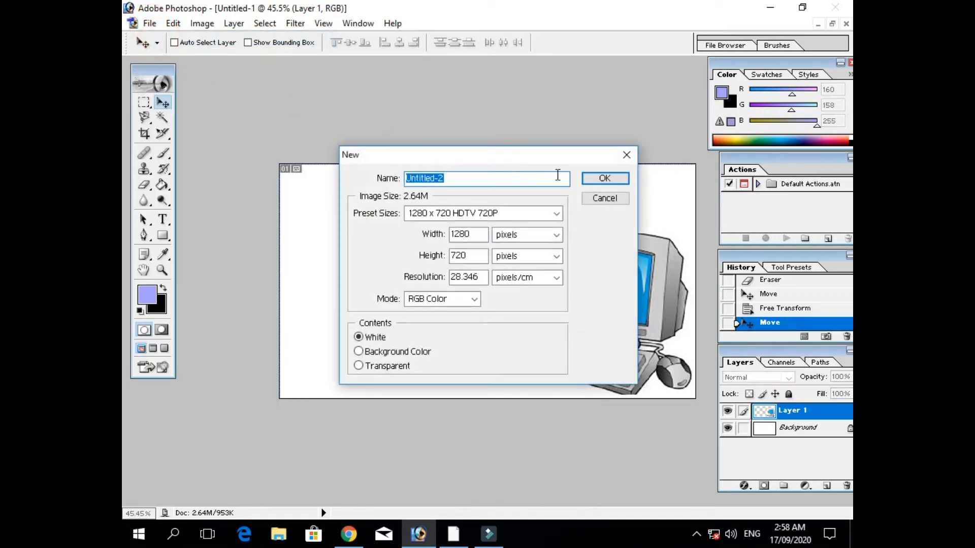
click(583, 179)
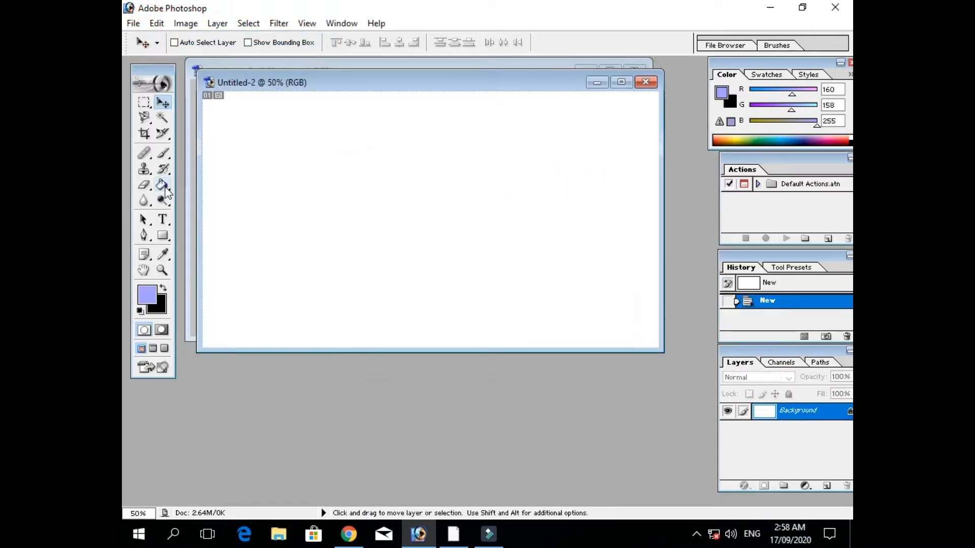
click(163, 186)
click(326, 199)
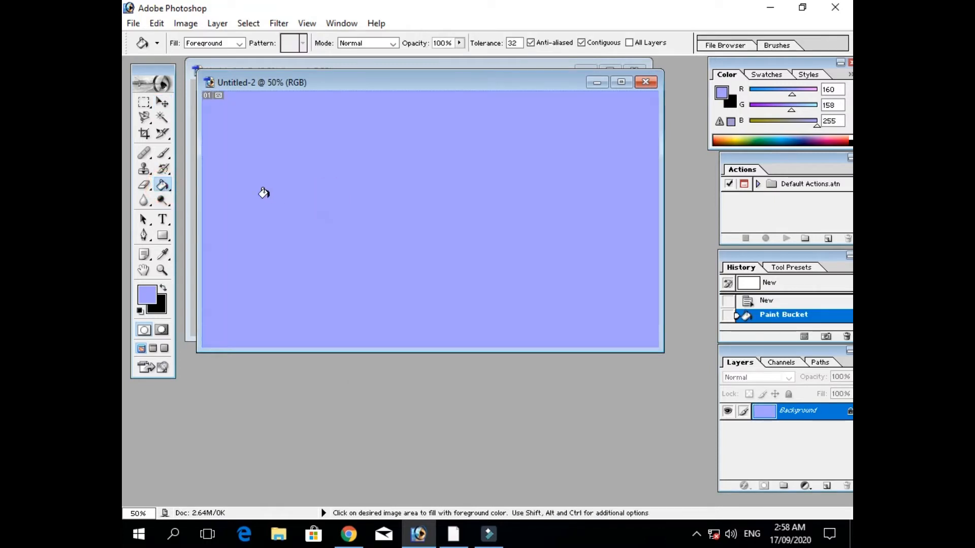
Copy the violet fill into the computer picture's document, cover the whole canvas with it, and order it beneath the computer layer
click(164, 102)
drag(315, 82, 328, 241)
drag(354, 319, 290, 200)
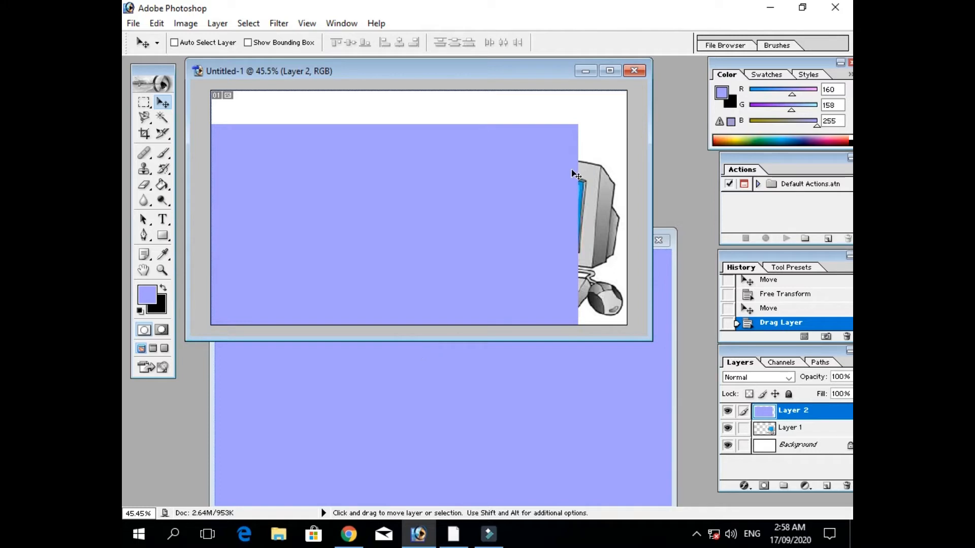
drag(503, 197, 552, 164)
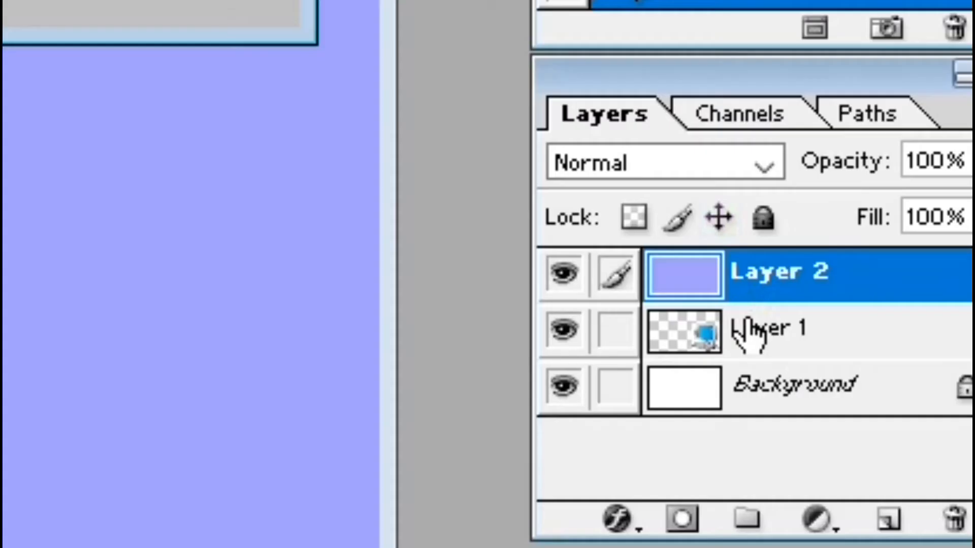
drag(783, 416, 782, 429)
click(795, 450)
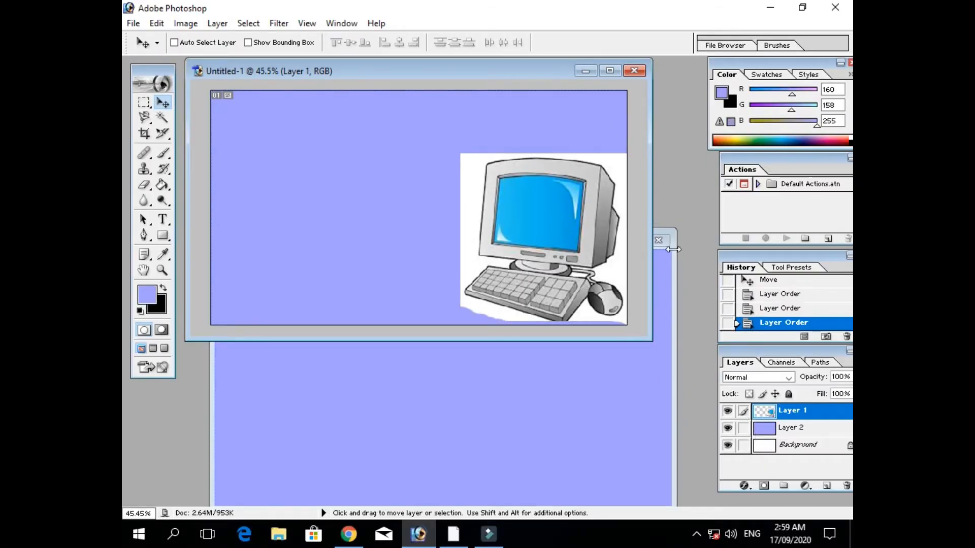
Close the Untitled-2 fill document without saving and maximize the Untitled-1 document
click(672, 249)
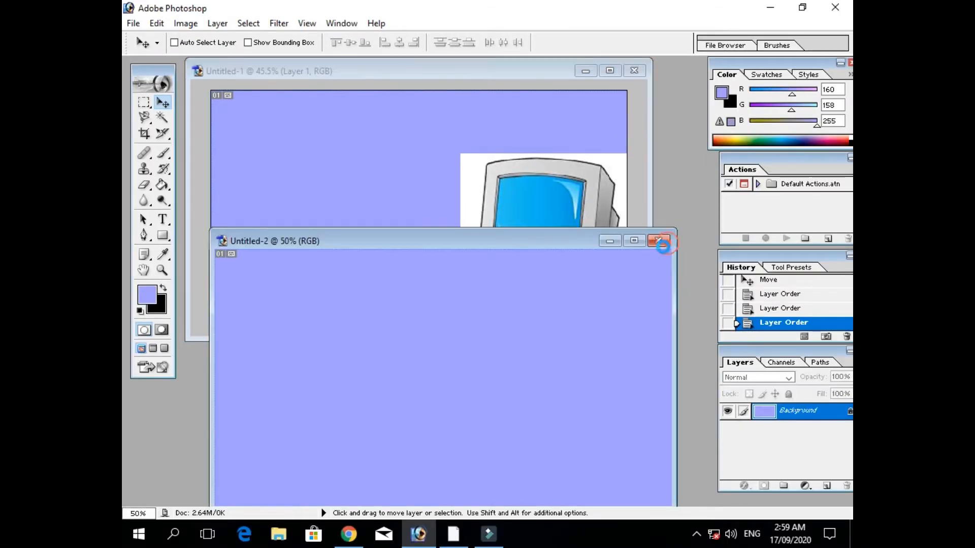
click(660, 242)
click(502, 215)
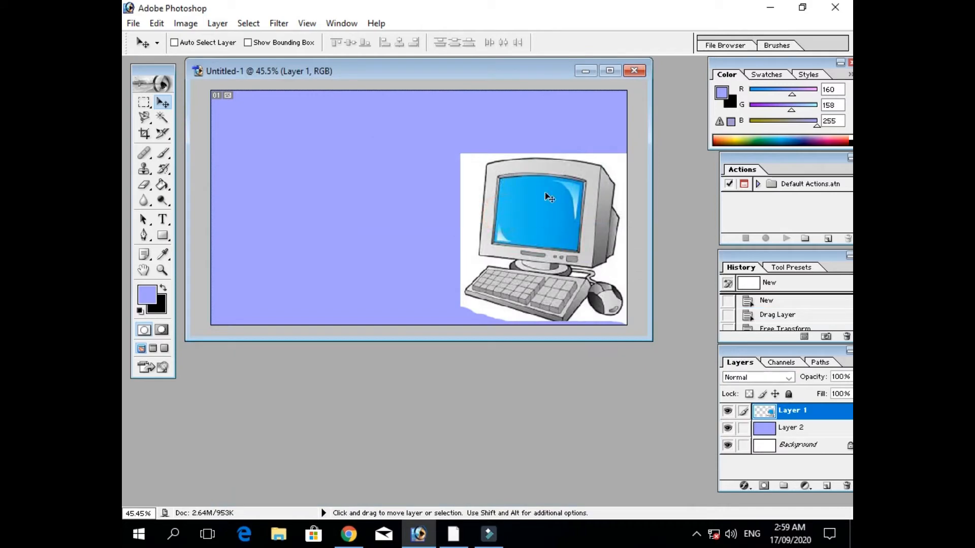
click(610, 71)
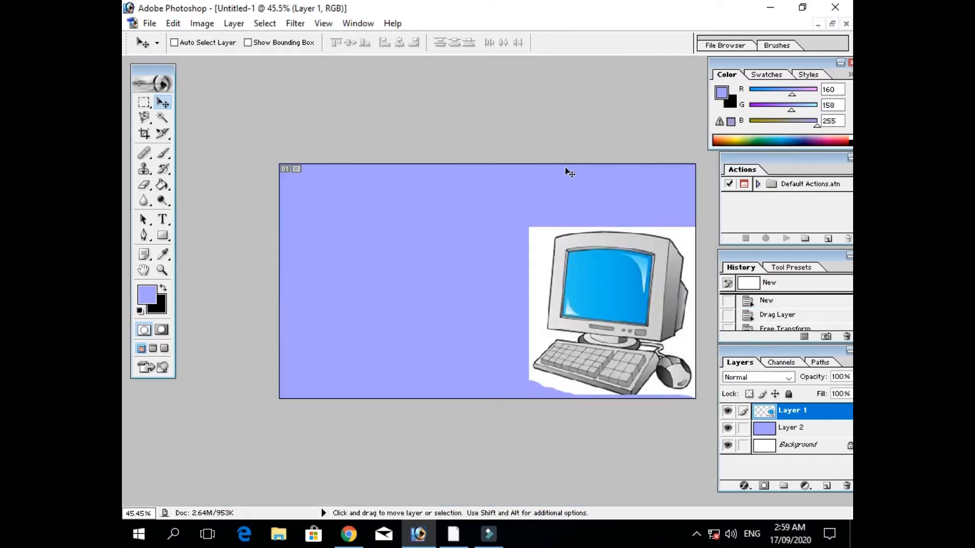
Open the EPS picture "Thumbnails" from Local Disk (E:), accepting its import settings
click(149, 23)
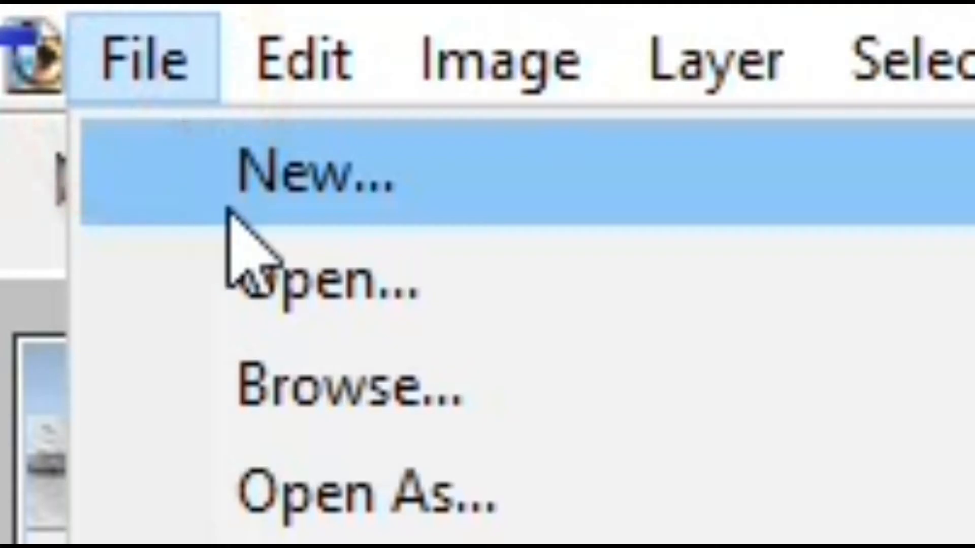
click(208, 61)
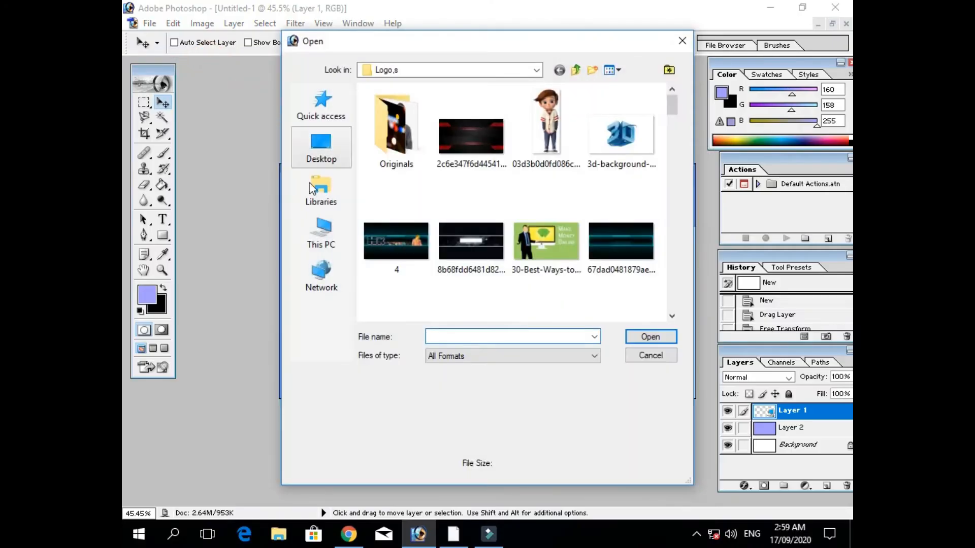
click(321, 234)
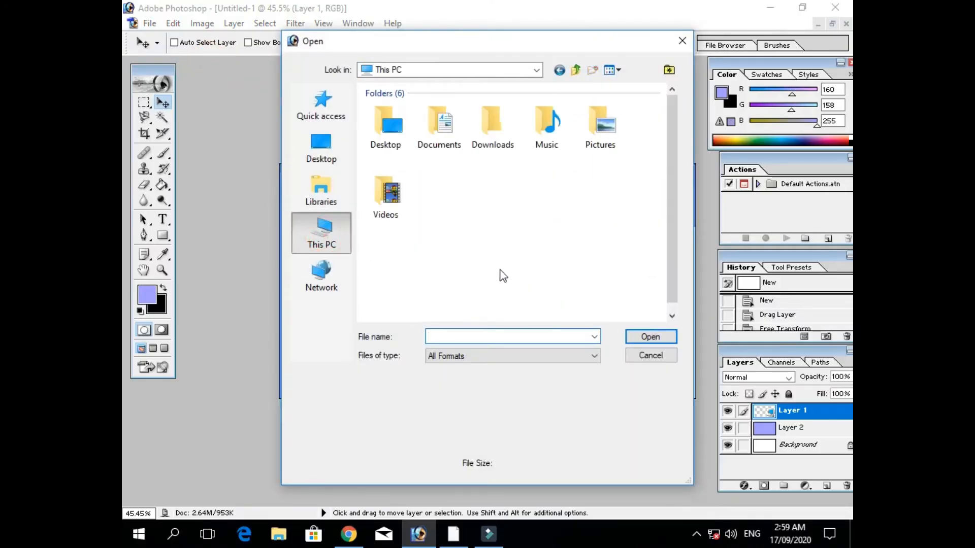
double_click(490, 289)
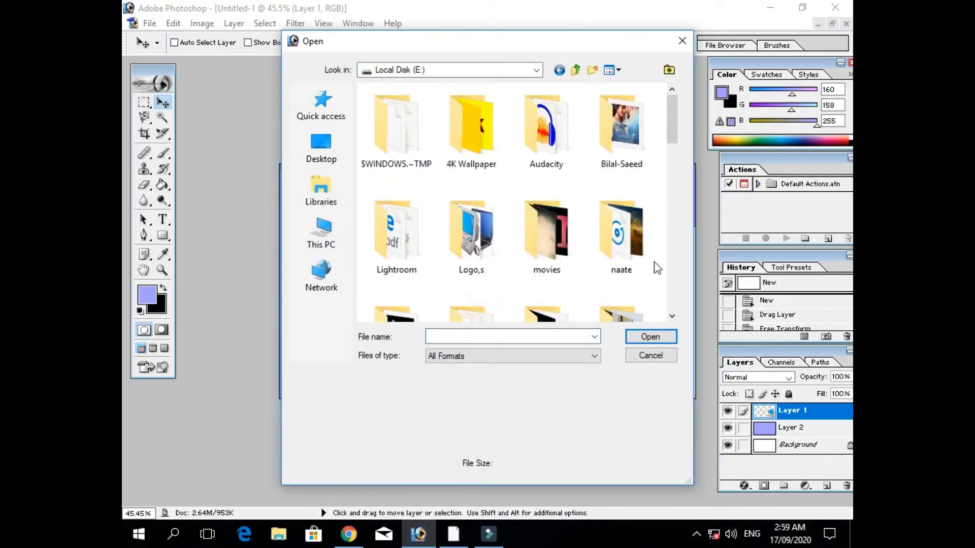
drag(671, 116, 659, 296)
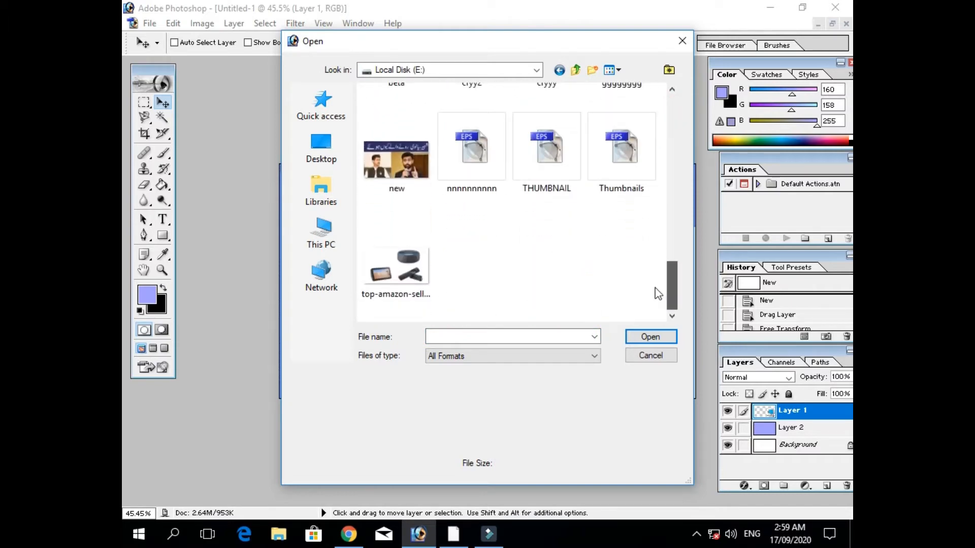
click(623, 162)
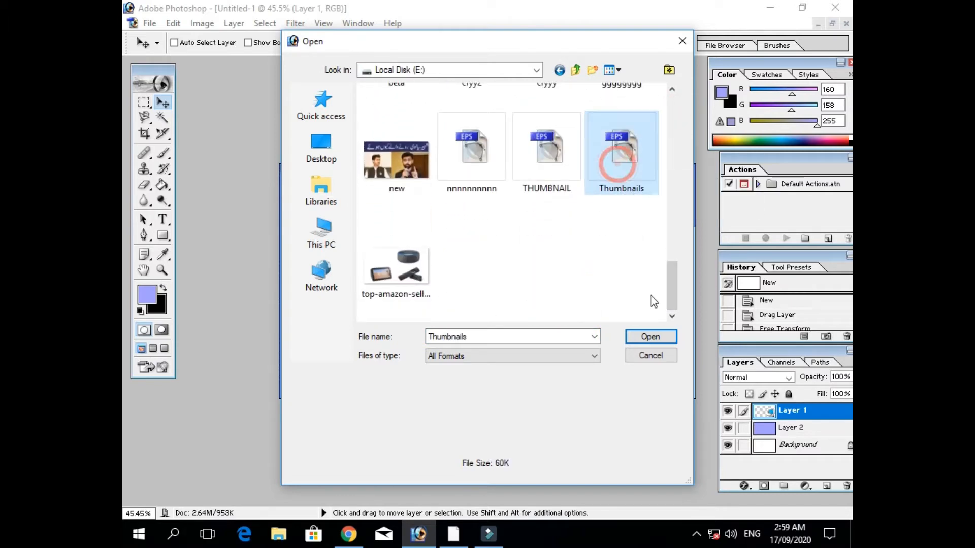
click(649, 337)
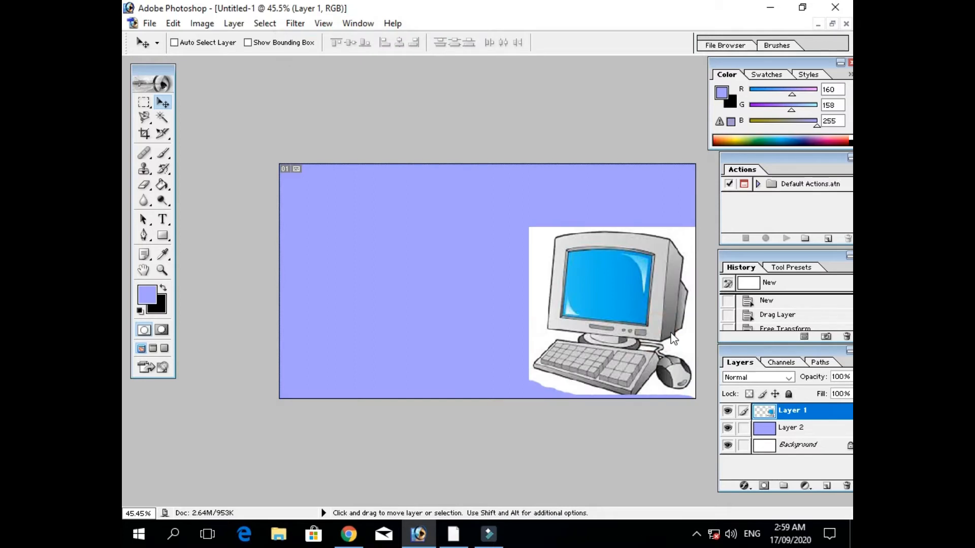
click(592, 222)
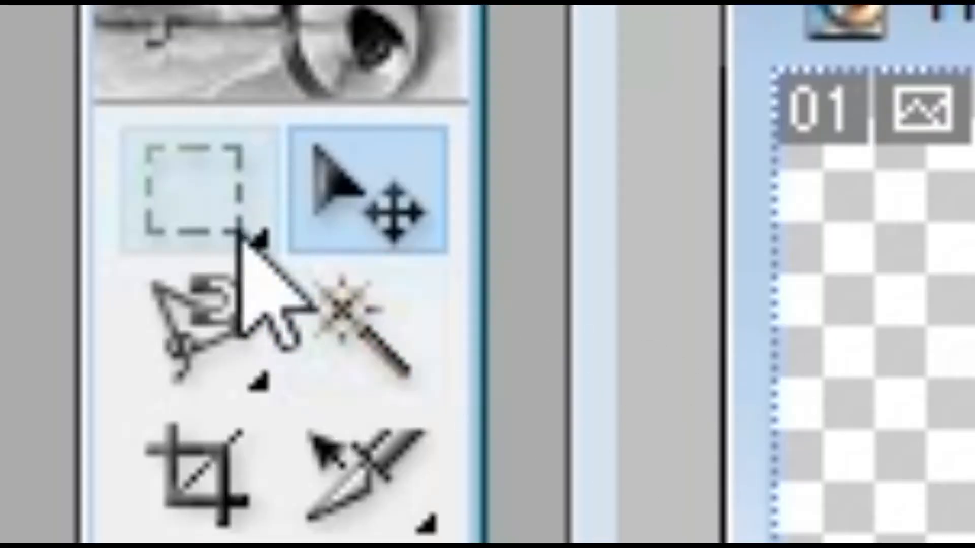
Select the first line of Urdu text with the Rectangular Marquee and cut it to a separate layer
click(145, 104)
drag(116, 60, 809, 191)
right_click(563, 82)
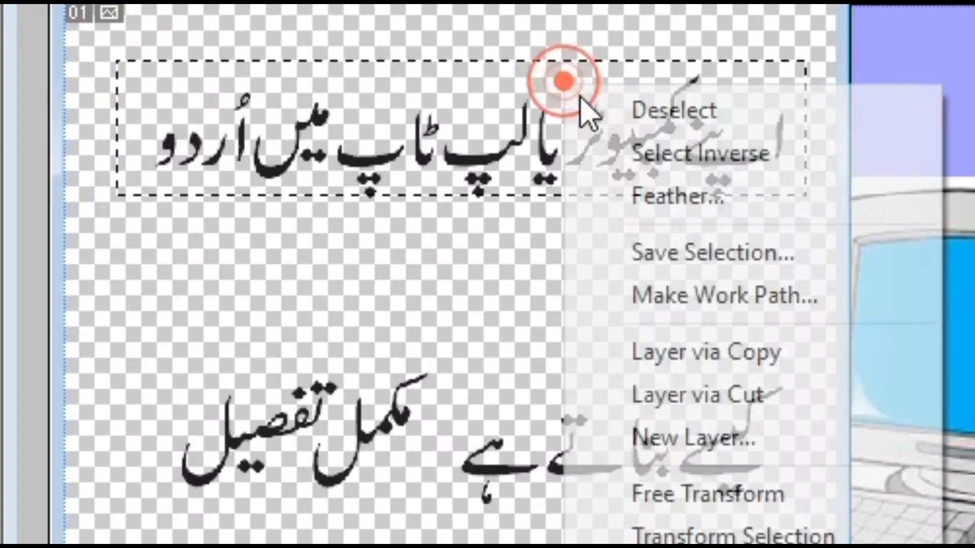
click(655, 399)
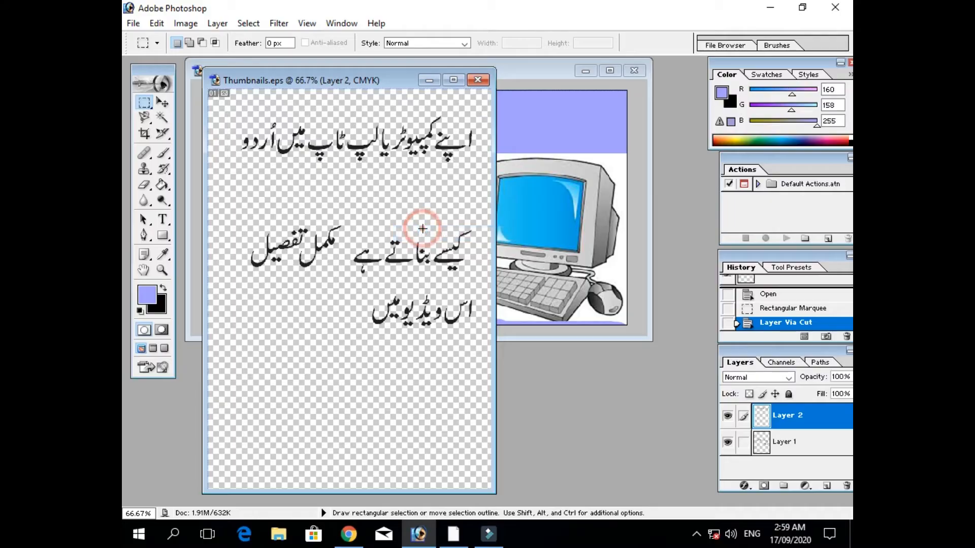
Copy the separated first Urdu line into the Untitled-1 document, placing it above and beside the computer picture
click(163, 102)
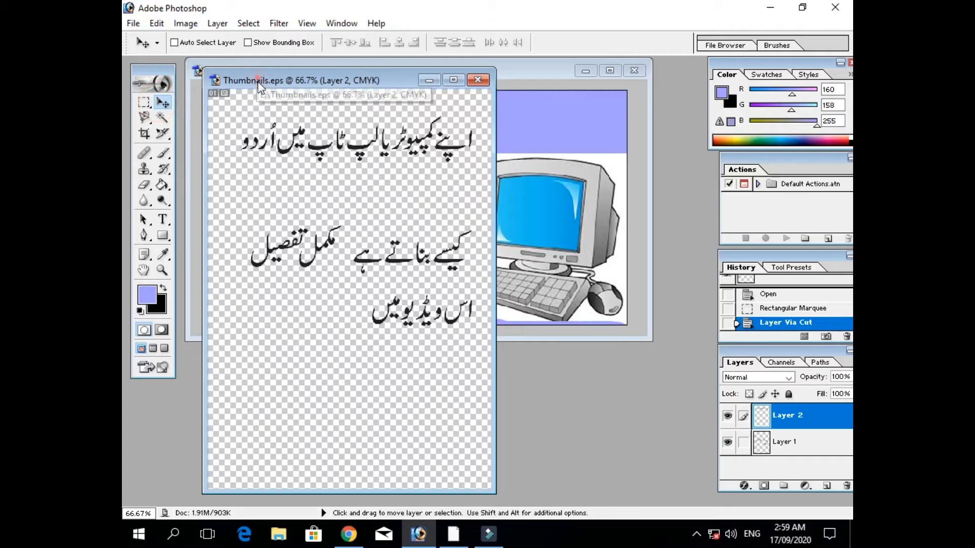
drag(258, 83, 201, 223)
drag(250, 284, 334, 133)
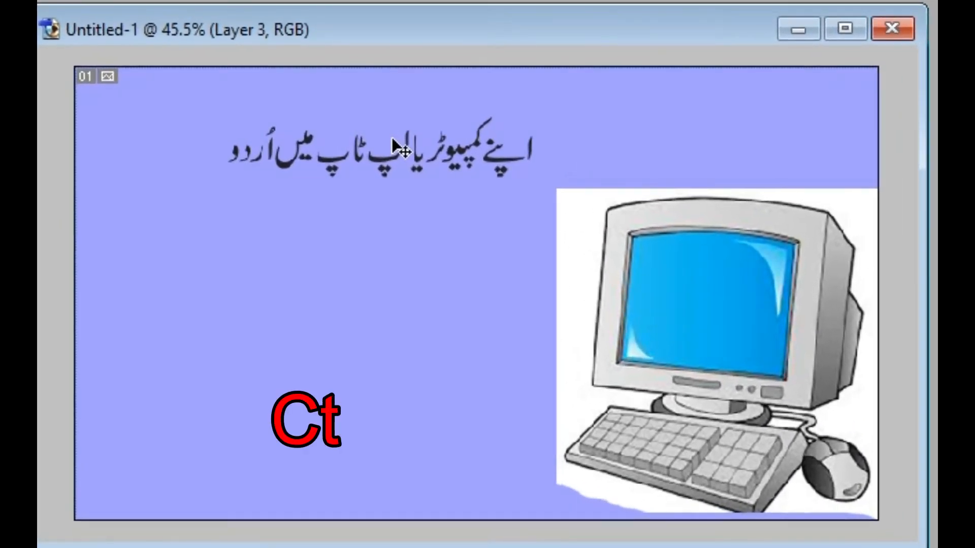
Enlarge the first Urdu line with Free Transform and move it above the computer picture, near the canvas's upper right corner
key(ctrl+t)
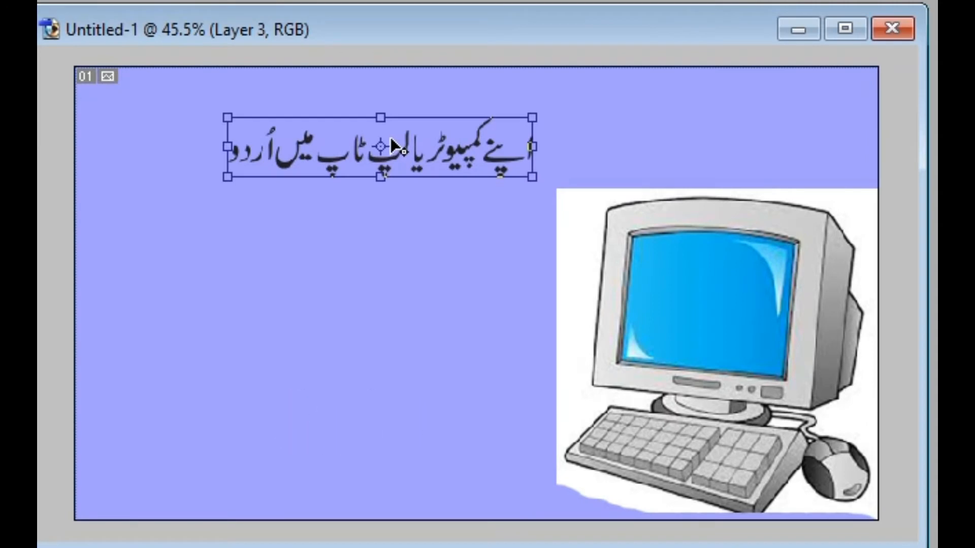
drag(548, 183, 607, 305)
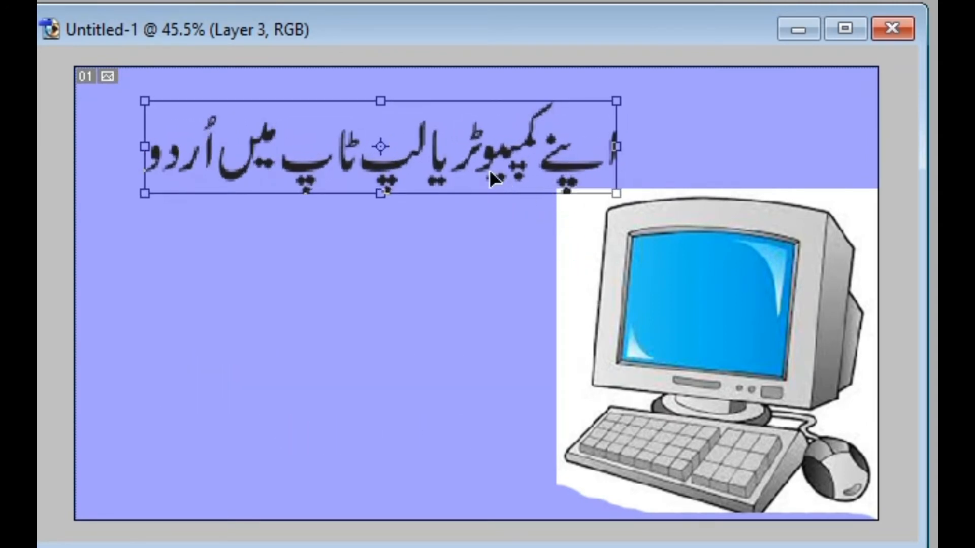
drag(478, 159, 718, 120)
key(Return)
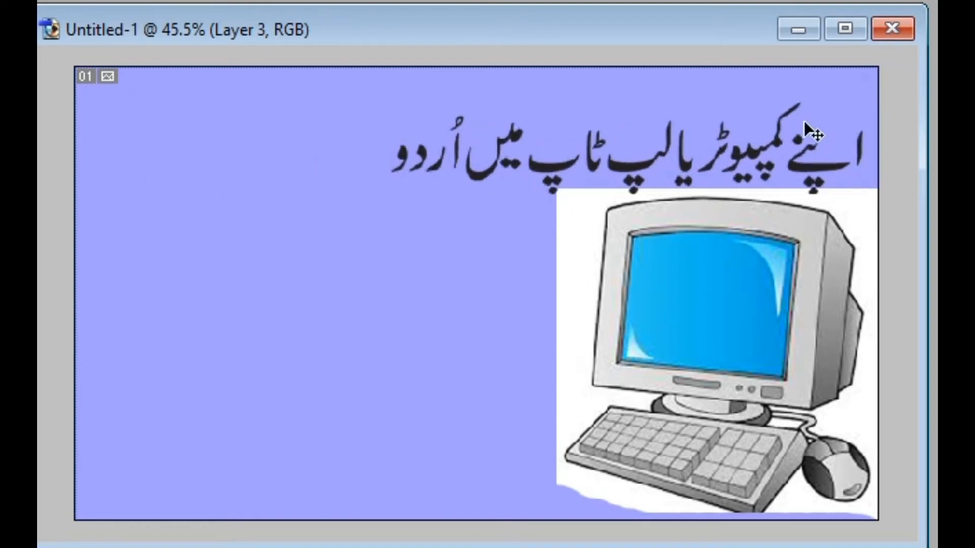
drag(811, 150, 806, 132)
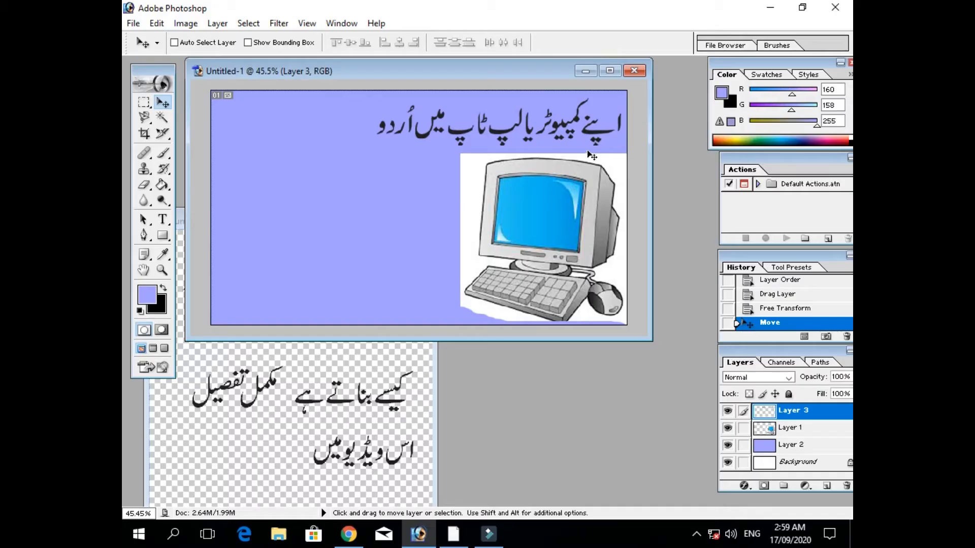
Give the Urdu line a white (FFFFFF) Color Overlay and a Drop Shadow with the default settings
click(742, 486)
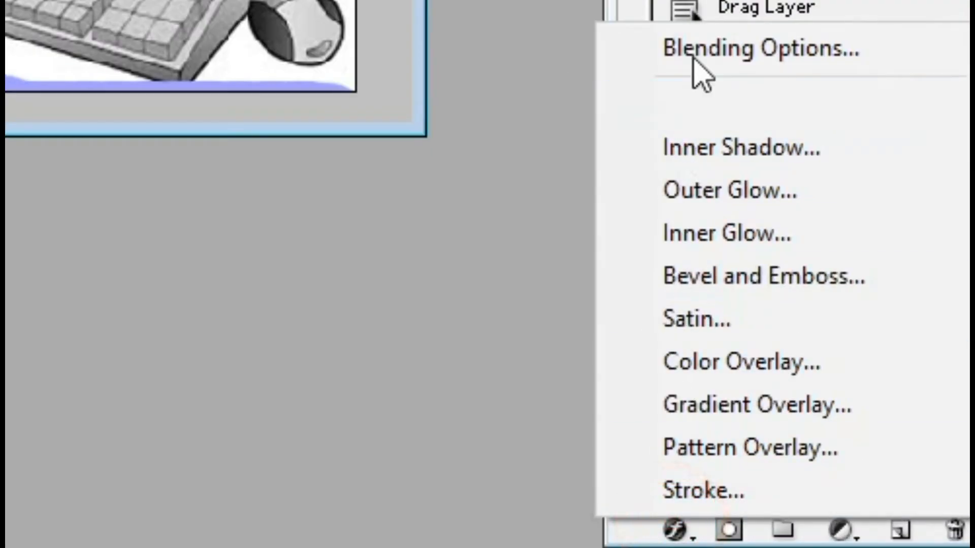
click(746, 311)
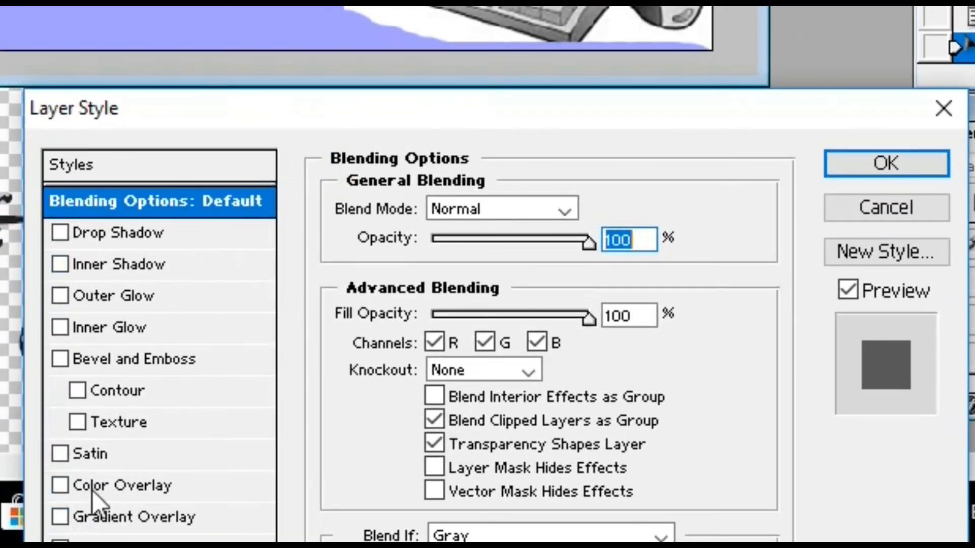
click(93, 487)
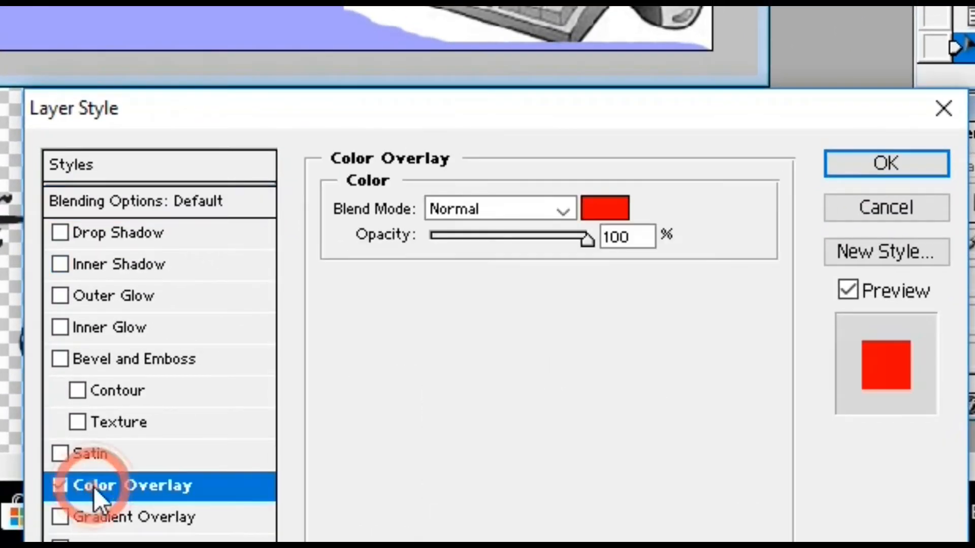
click(611, 206)
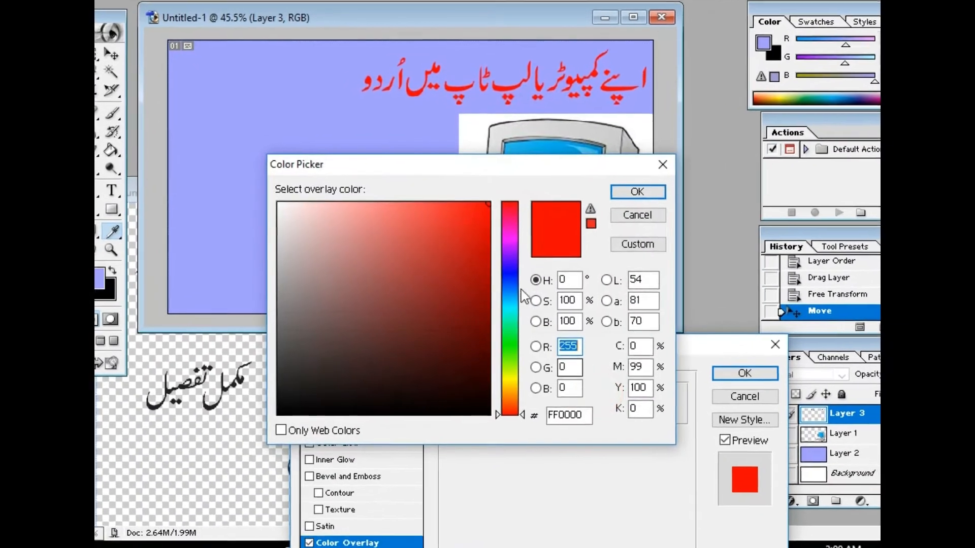
drag(455, 220, 146, 100)
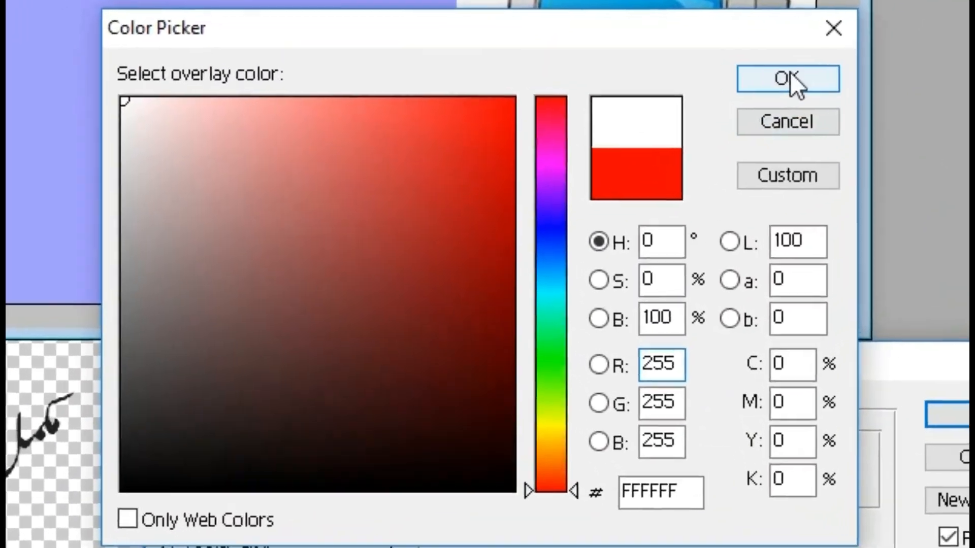
click(677, 161)
click(100, 236)
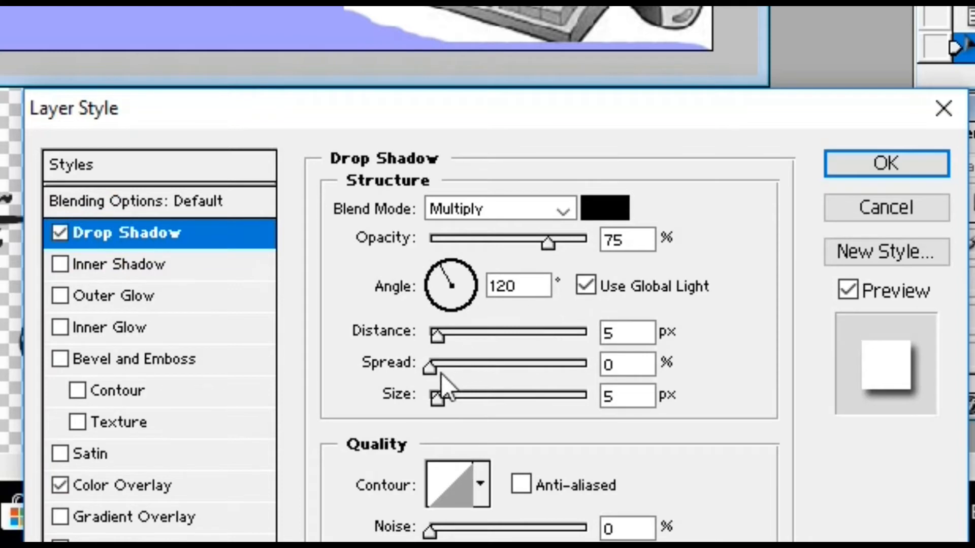
click(884, 163)
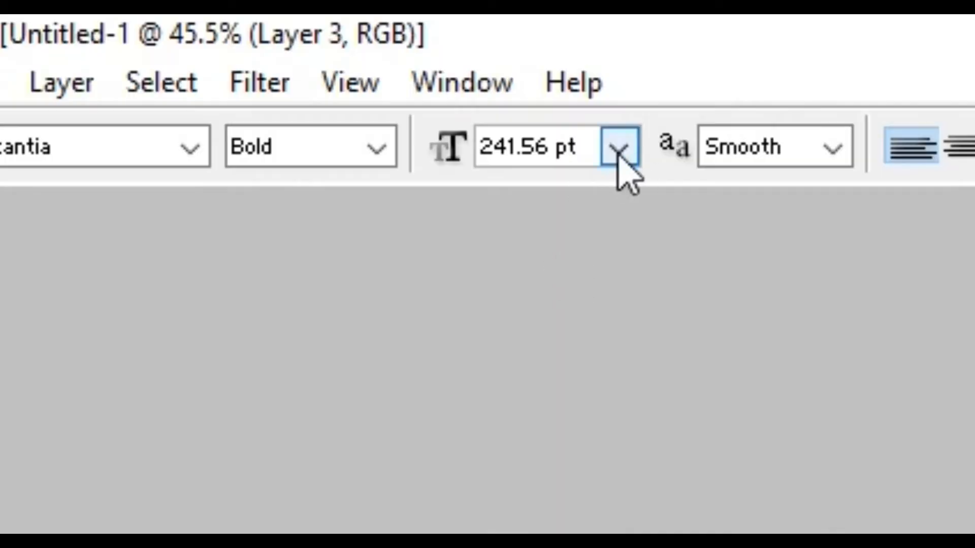
Set the type size to 24 pt and add a text box beside the Urdu line reading "Thumbnail"
click(618, 159)
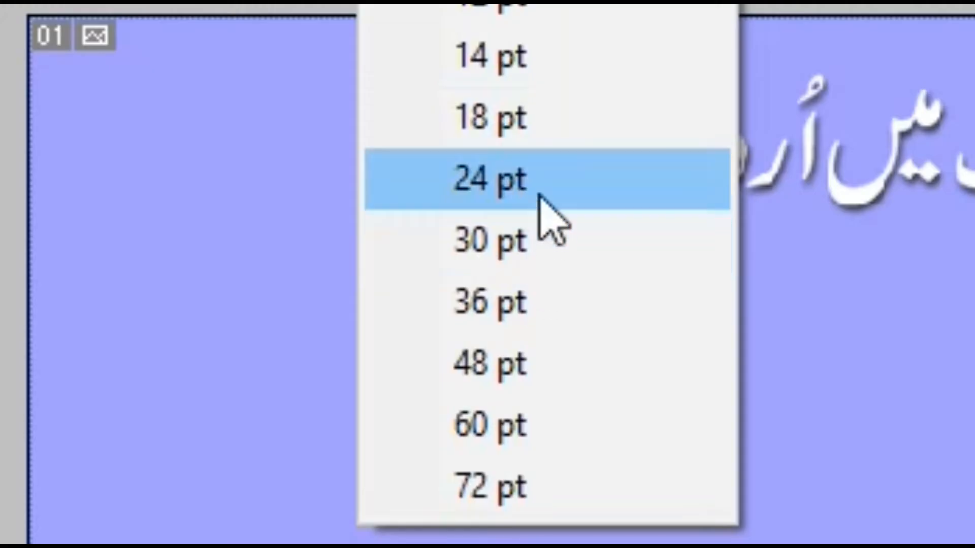
click(539, 196)
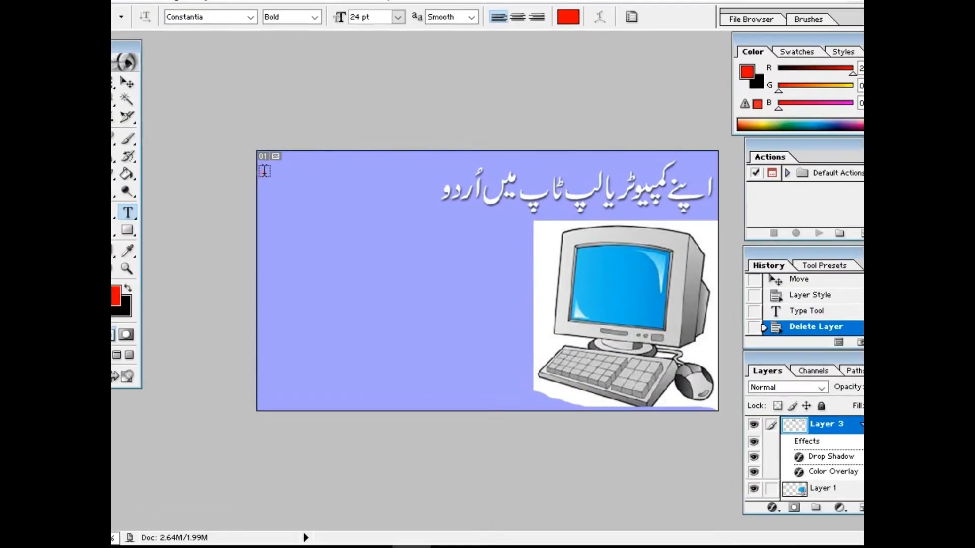
drag(280, 187, 449, 212)
drag(413, 136, 414, 142)
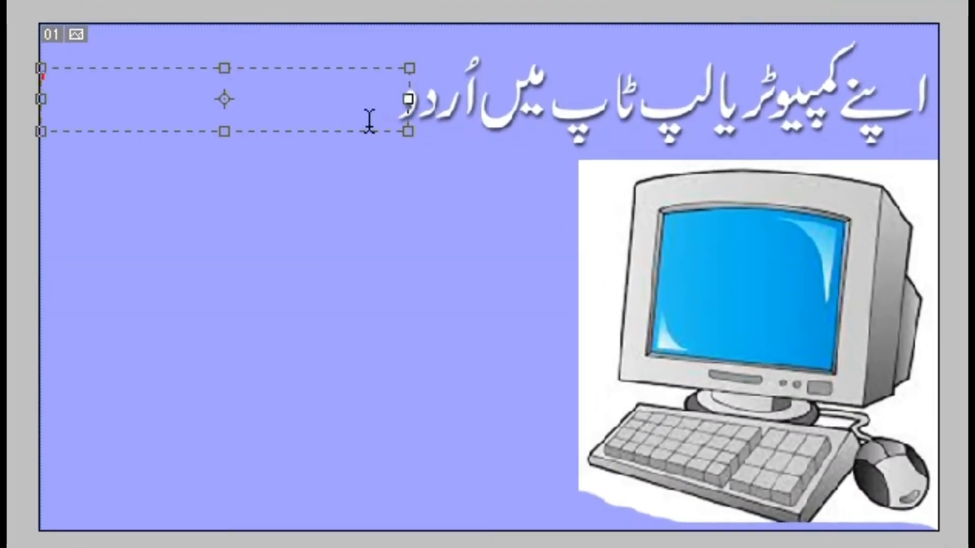
text(thumbnail)
key(ctrl+a)
click(298, 215)
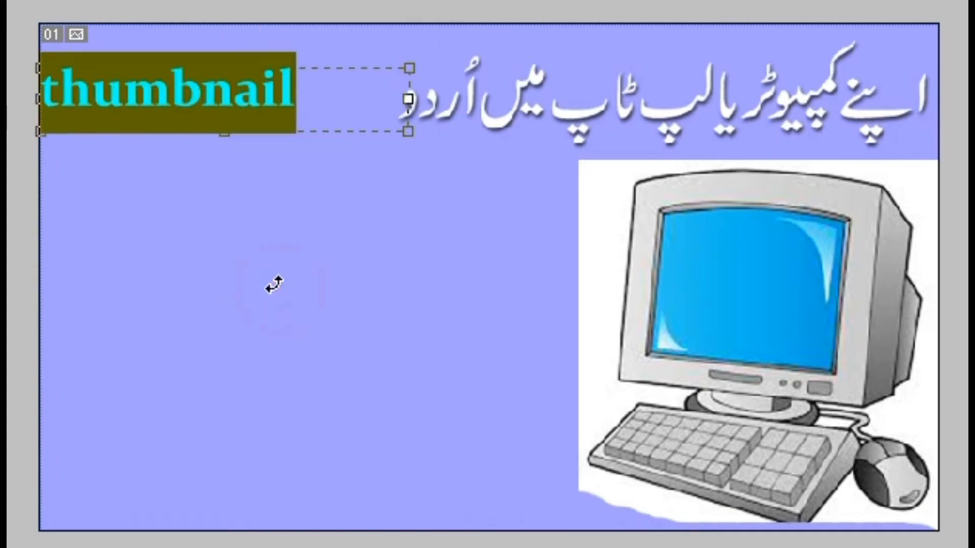
click(57, 91)
key(BackSpace)
text(T)
Change the font of the whole "Thumbnail" text to Impact and commit the text
key(ctrl+a)
key(Up)
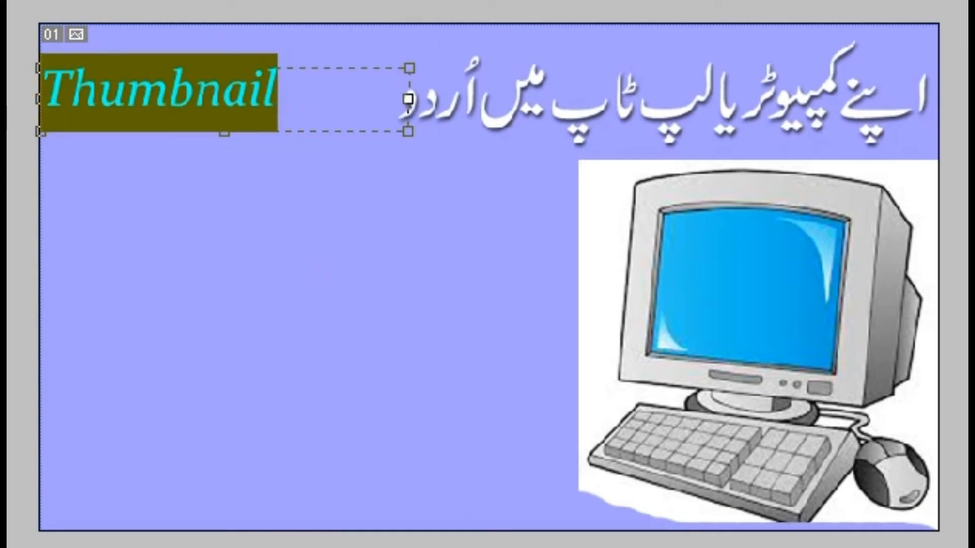
key(Up)
click(270, 47)
click(270, 47)
scroll(269, 48, down, 3)
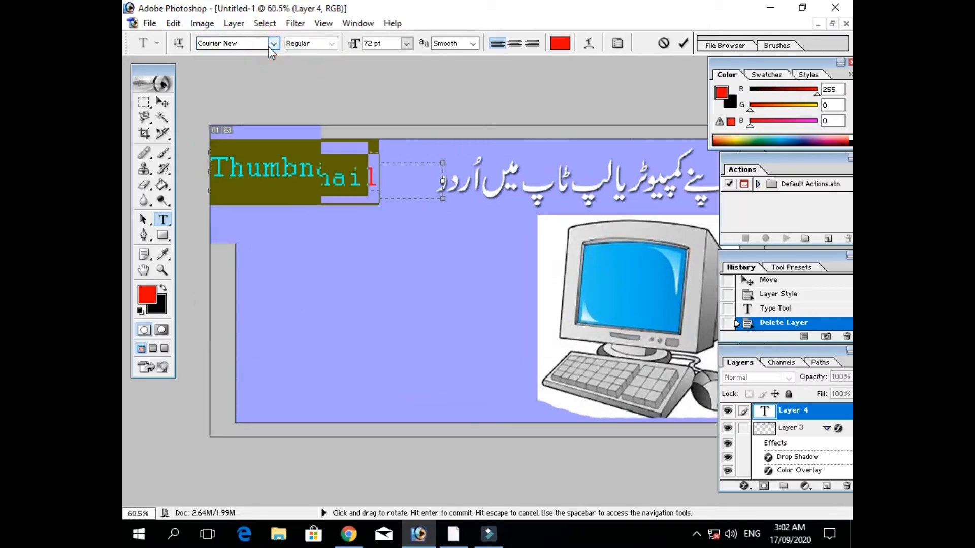
scroll(270, 47, down, 4)
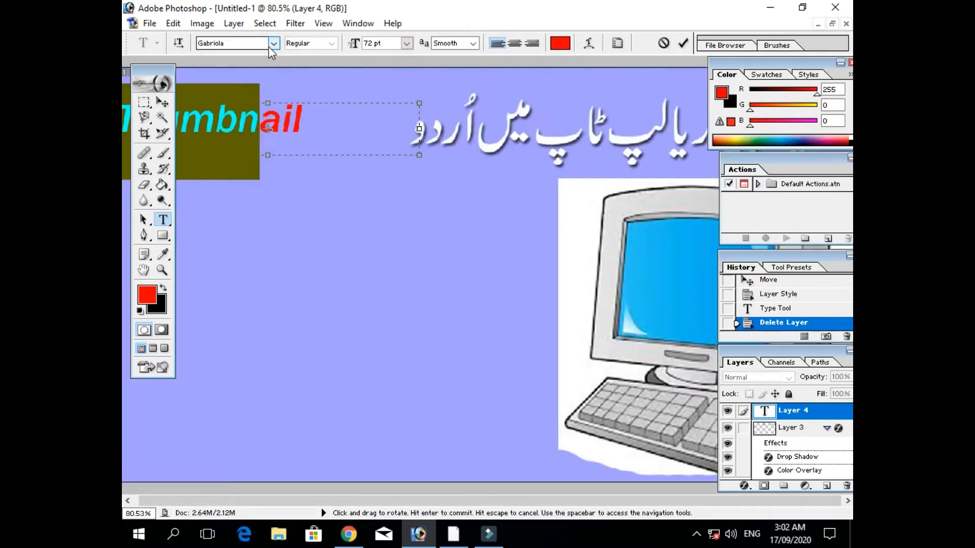
scroll(269, 48, down, 5)
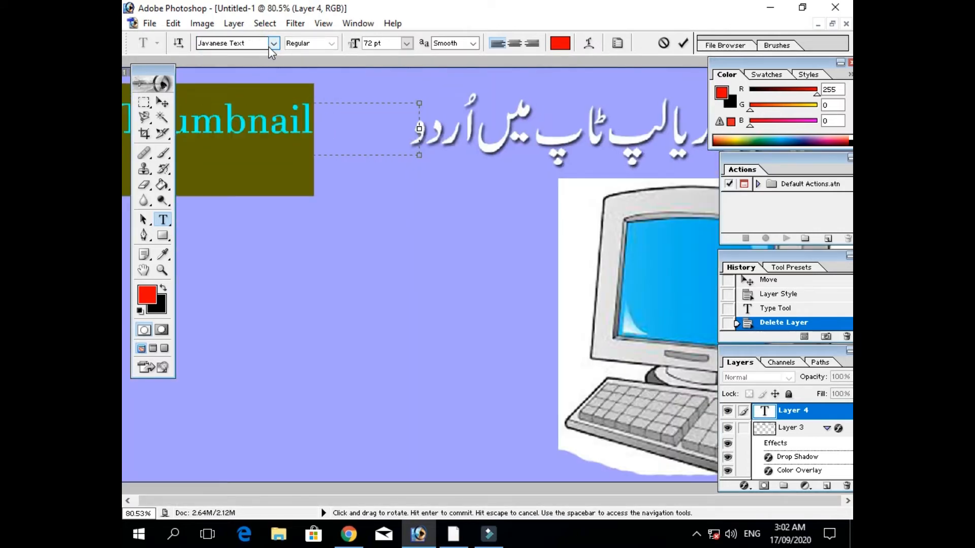
scroll(271, 48, up, 2)
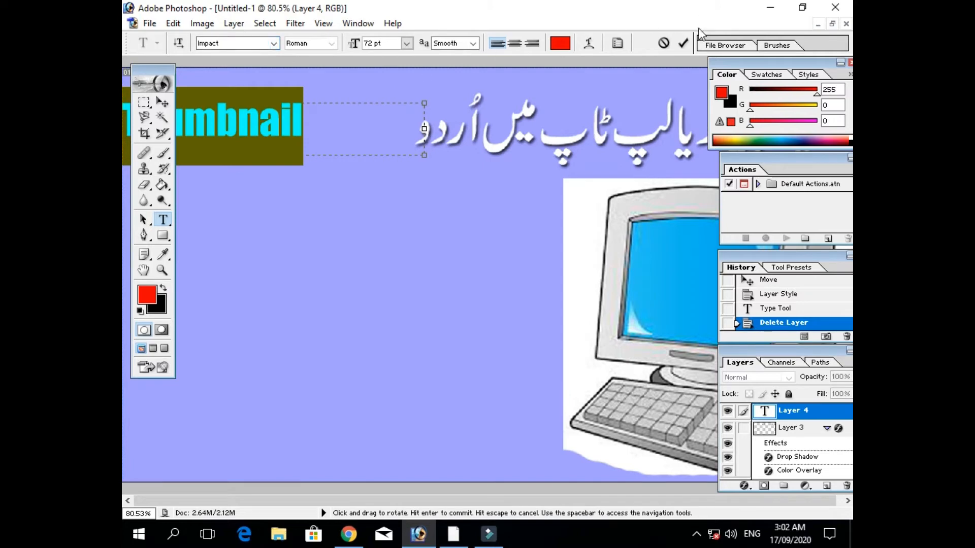
click(684, 43)
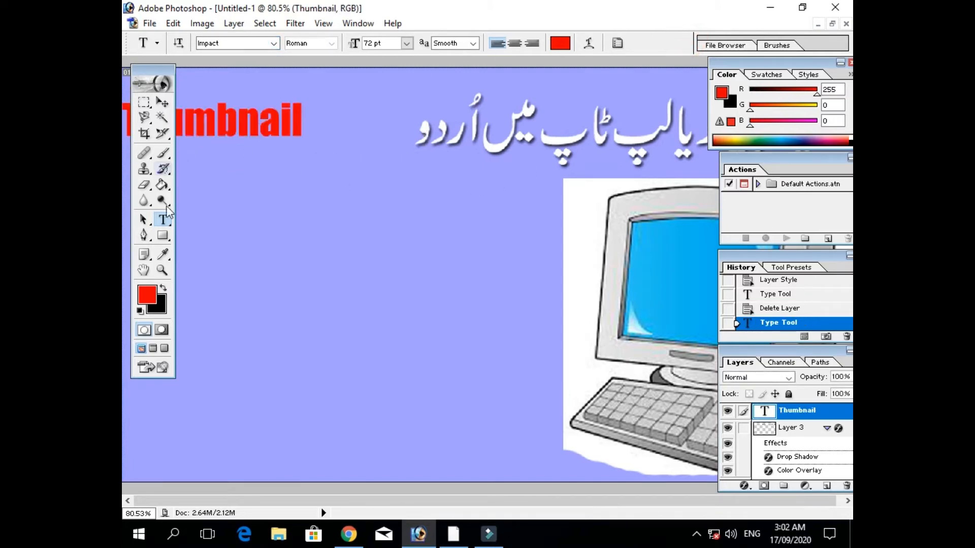
Enlarge the red "Thumbnail" text with Free Transform and place it directly beside the white Urdu line
click(162, 270)
alt+click(340, 265)
alt+click(340, 264)
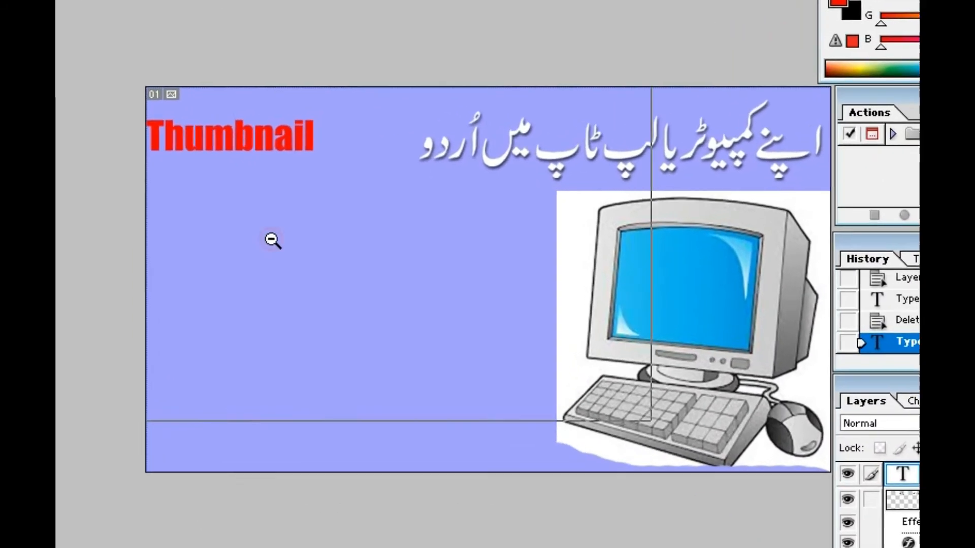
alt+click(343, 255)
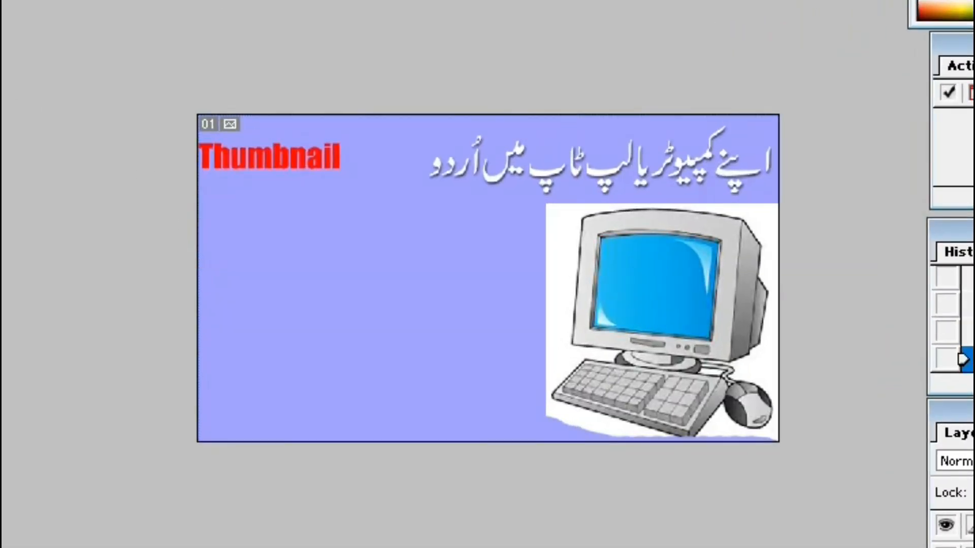
key(ctrl+t)
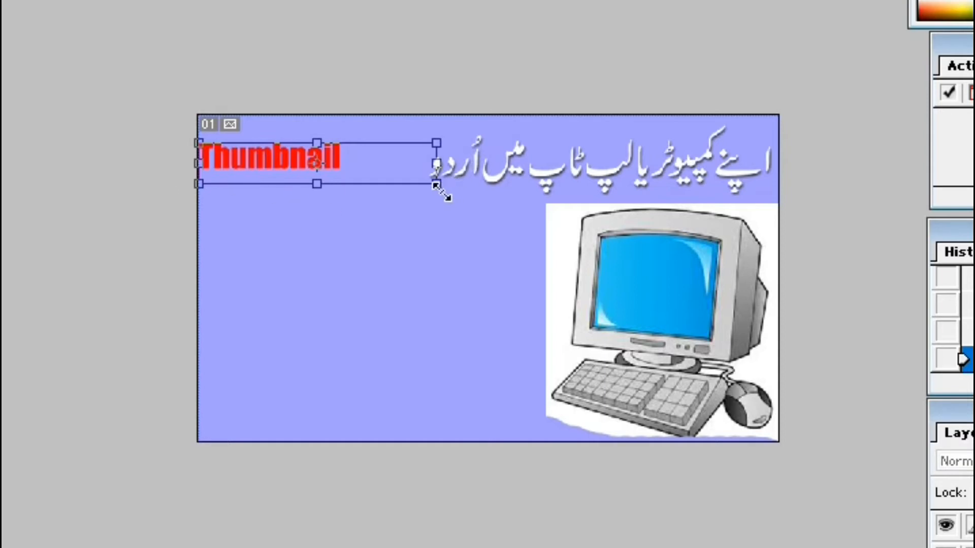
drag(436, 185, 491, 266)
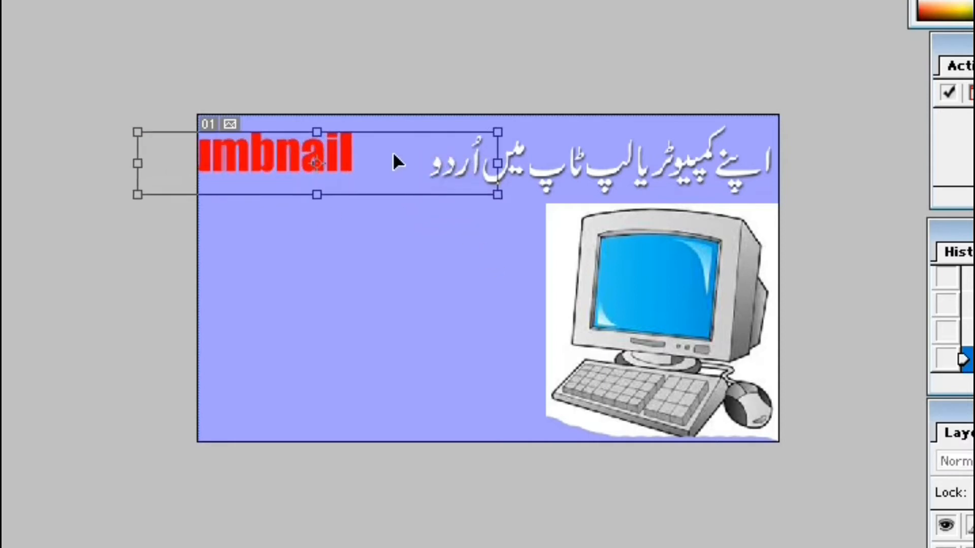
drag(394, 155, 445, 162)
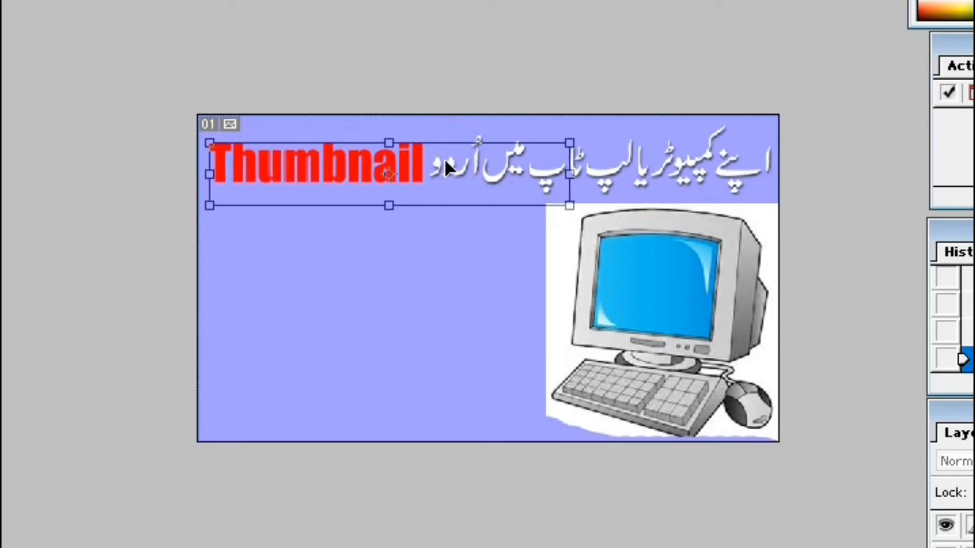
click(736, 220)
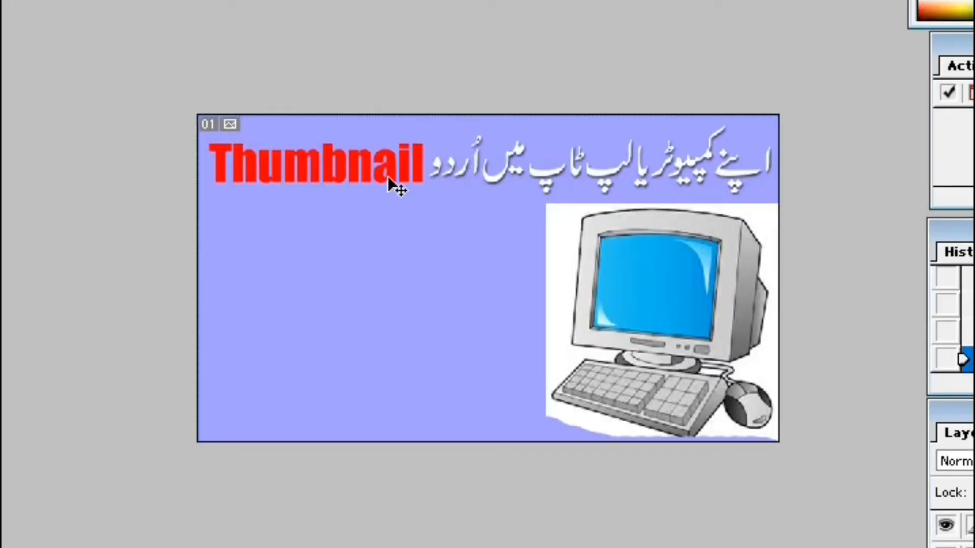
drag(388, 174, 382, 168)
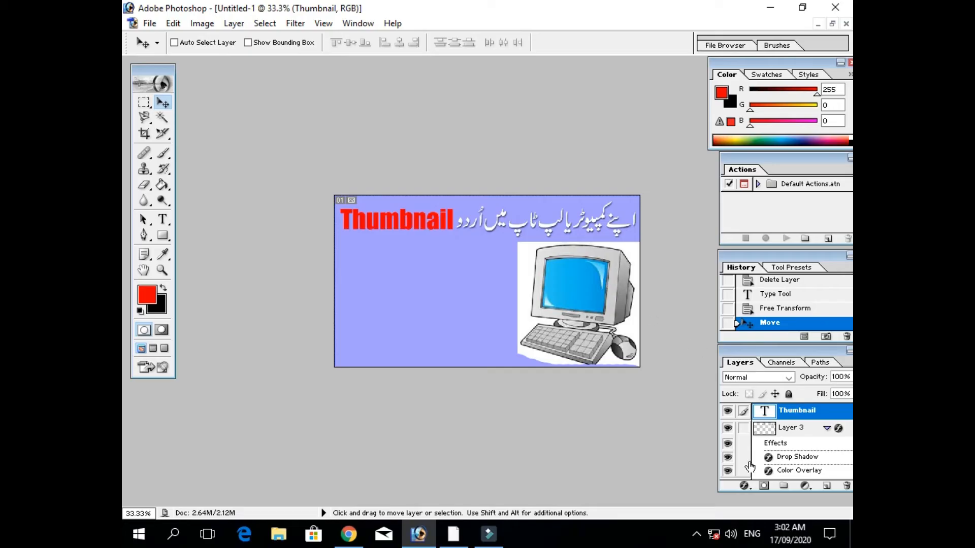
Add a Drop Shadow with the default settings to the "Thumbnail" text layer
click(763, 486)
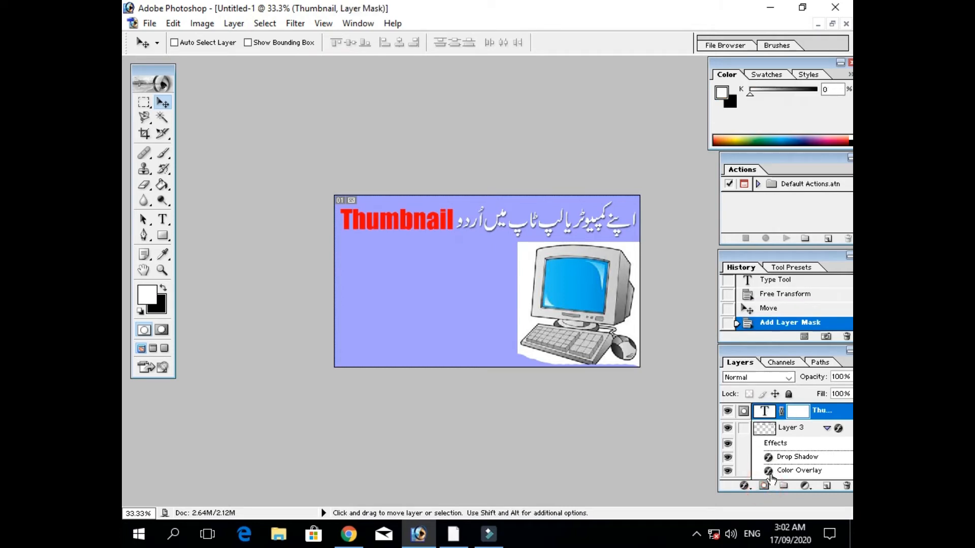
key(ctrl+z)
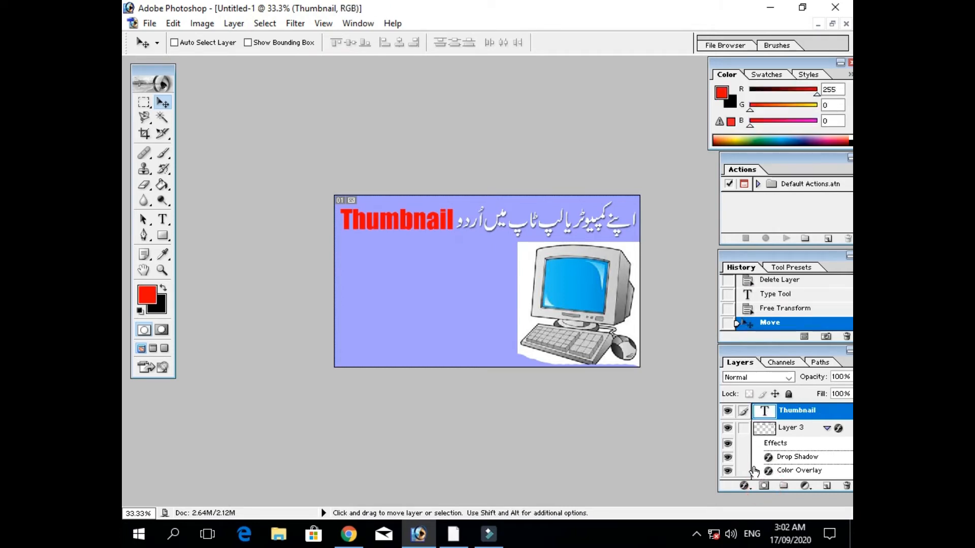
click(743, 487)
click(779, 315)
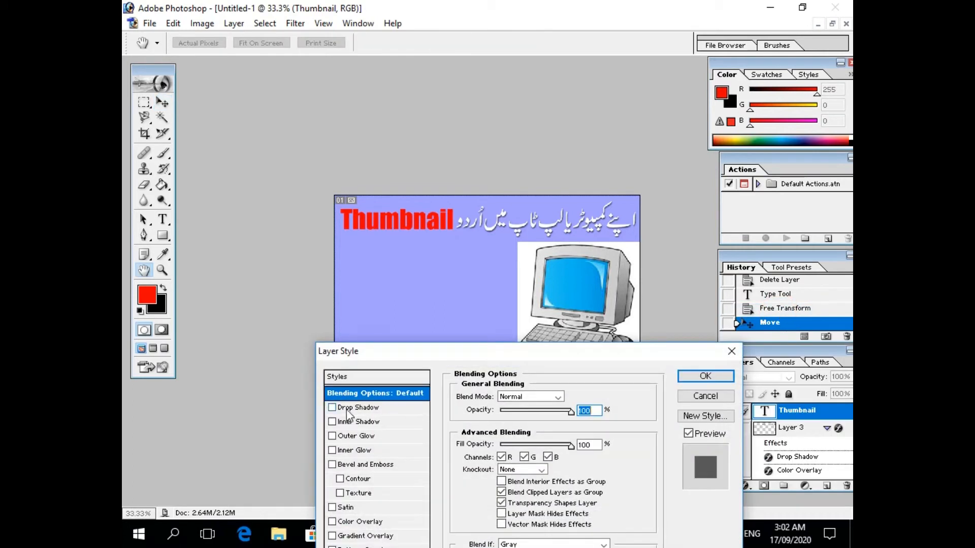
click(346, 409)
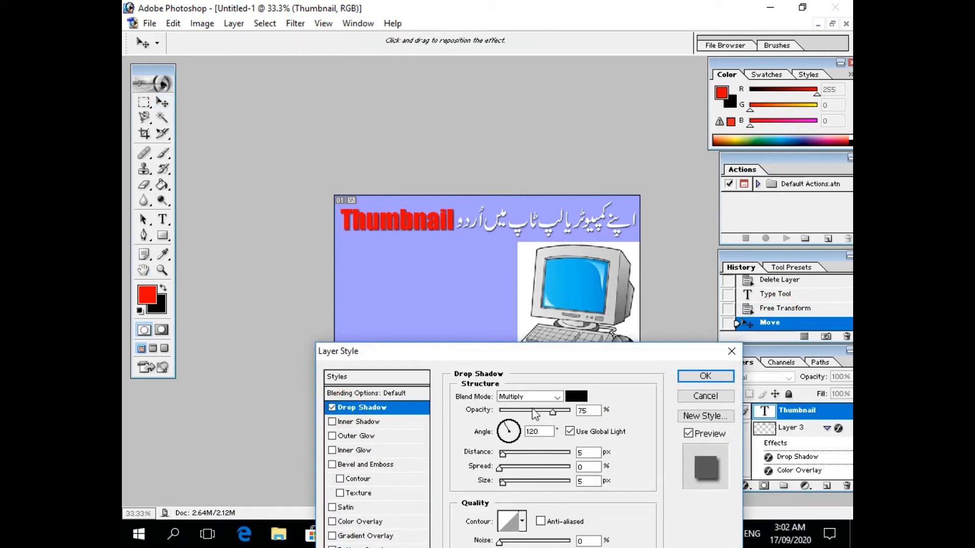
click(704, 377)
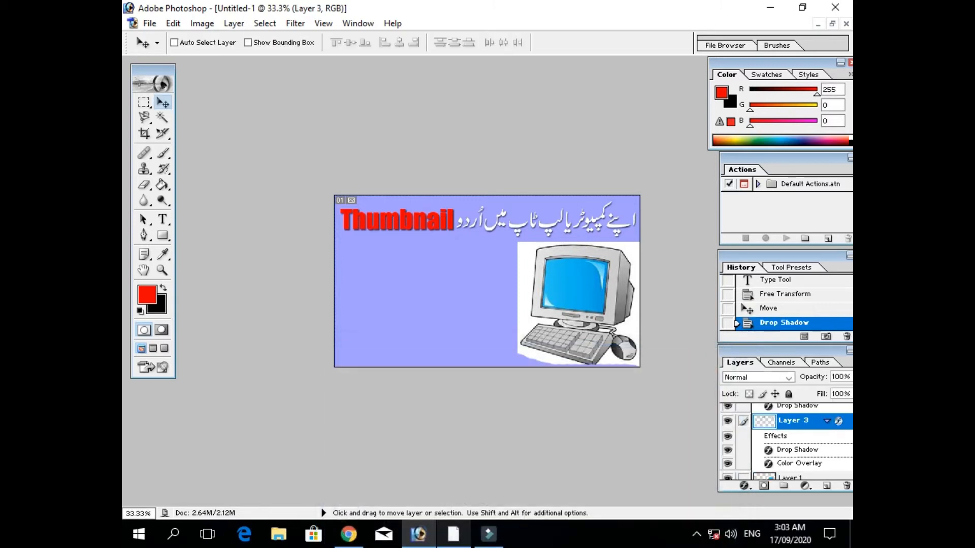
Switch to the Thumbnails.eps document and marquee-select the whole phrase "کیسے بناتے ہے"
click(833, 24)
click(330, 451)
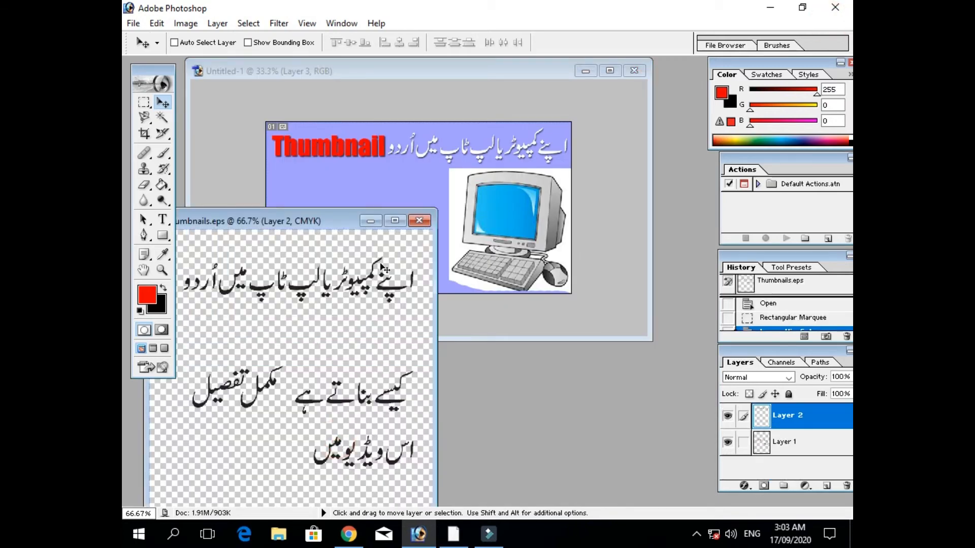
click(143, 102)
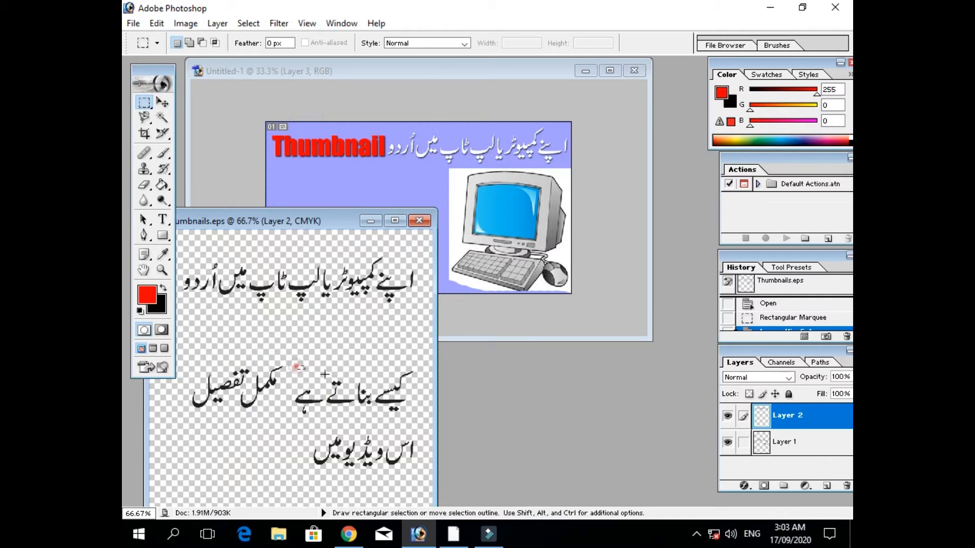
drag(324, 374, 413, 408)
right_click(413, 406)
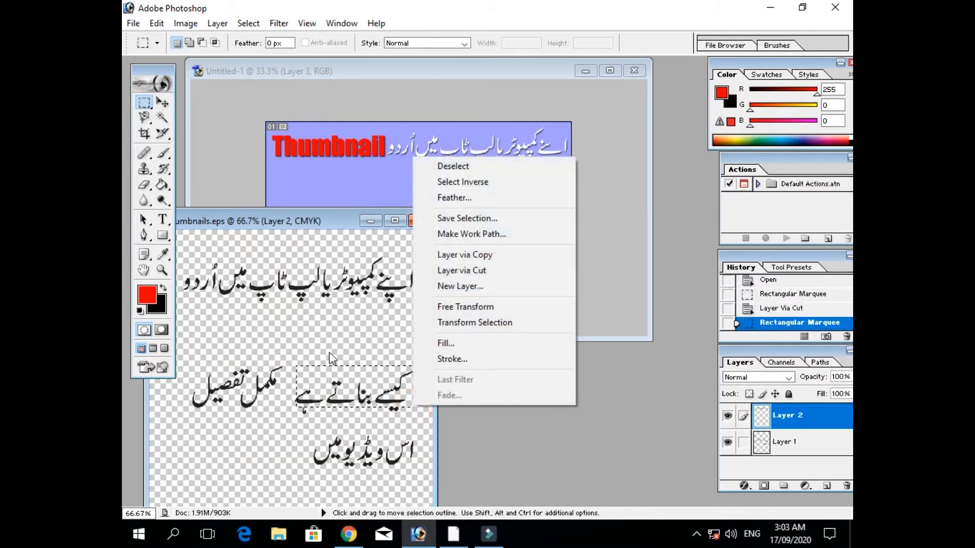
click(298, 353)
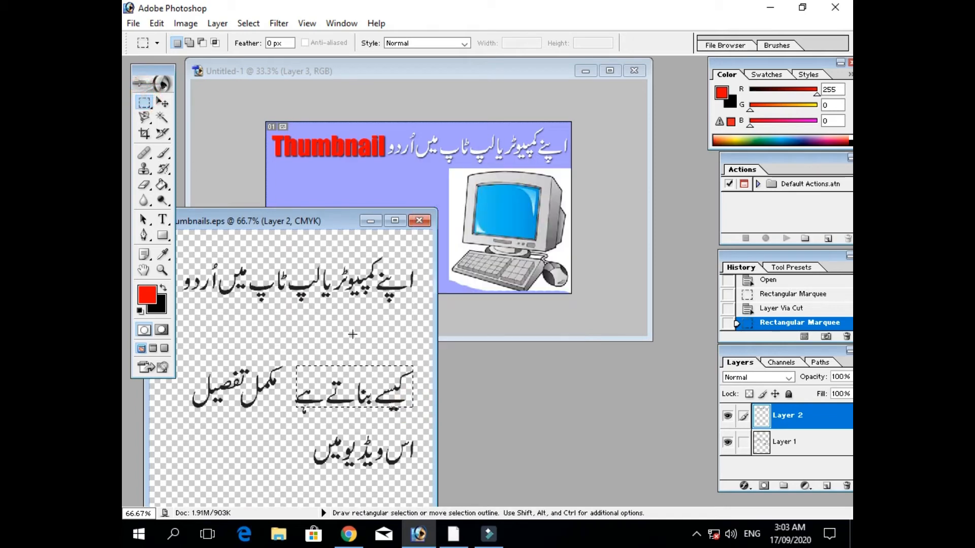
drag(283, 354, 419, 417)
Try to cut the selected phrase "کیسے بناتے ہے" to a new layer with Layer 2 active
right_click(389, 398)
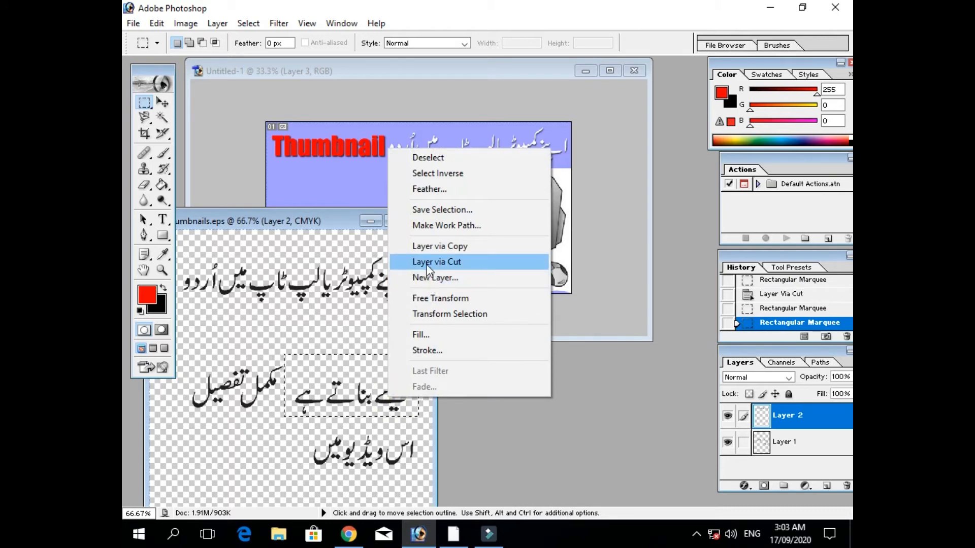
click(443, 263)
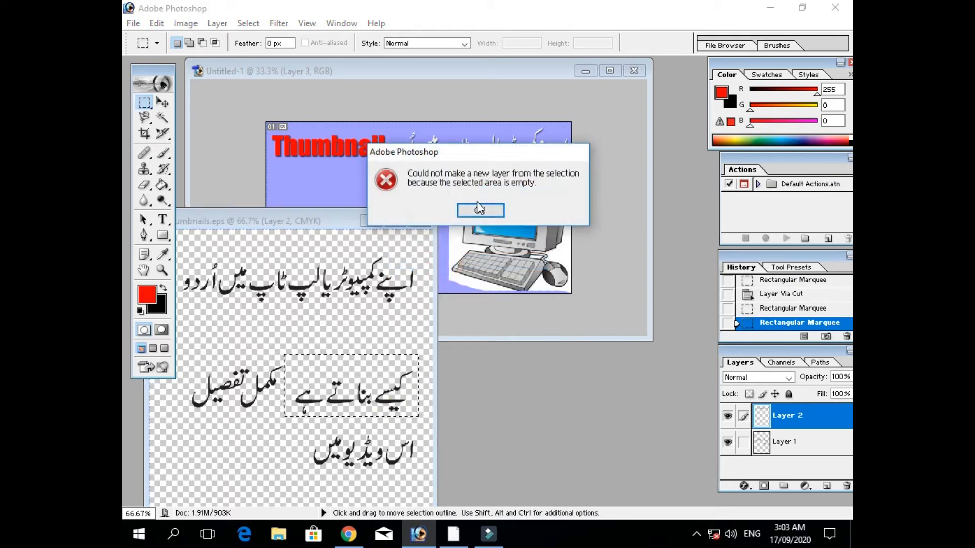
click(480, 210)
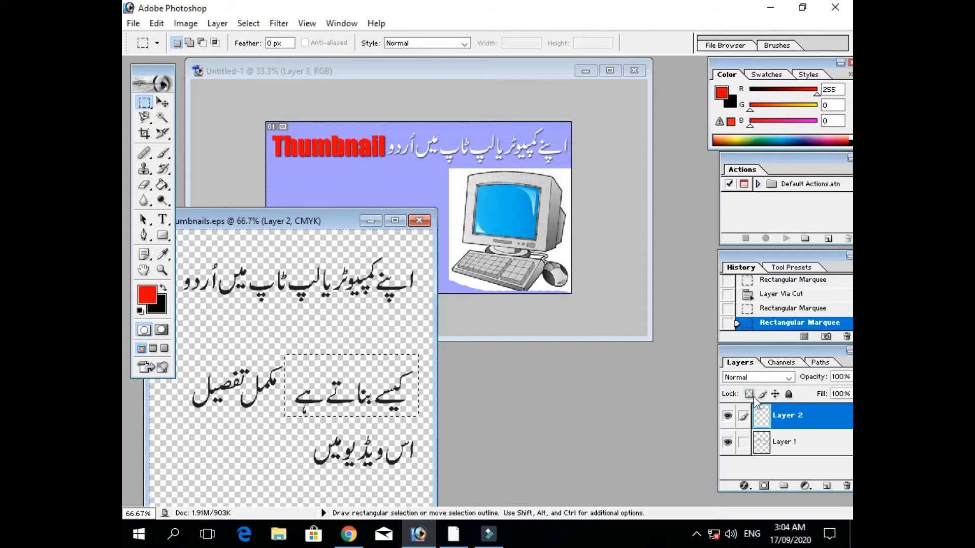
Cut the selected phrase from Layer 1 to a new layer and copy it into the thumbnail document
click(780, 444)
key(ctrl+0)
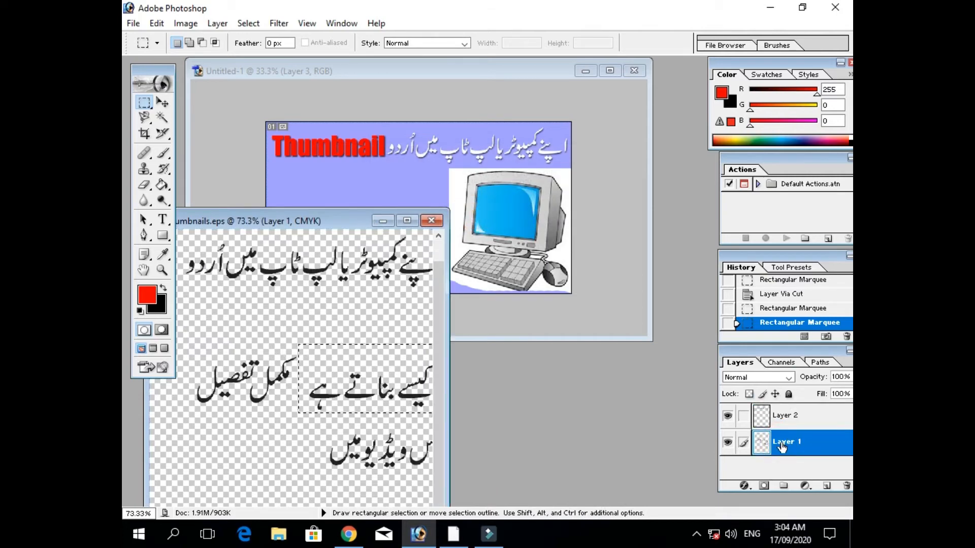
right_click(390, 382)
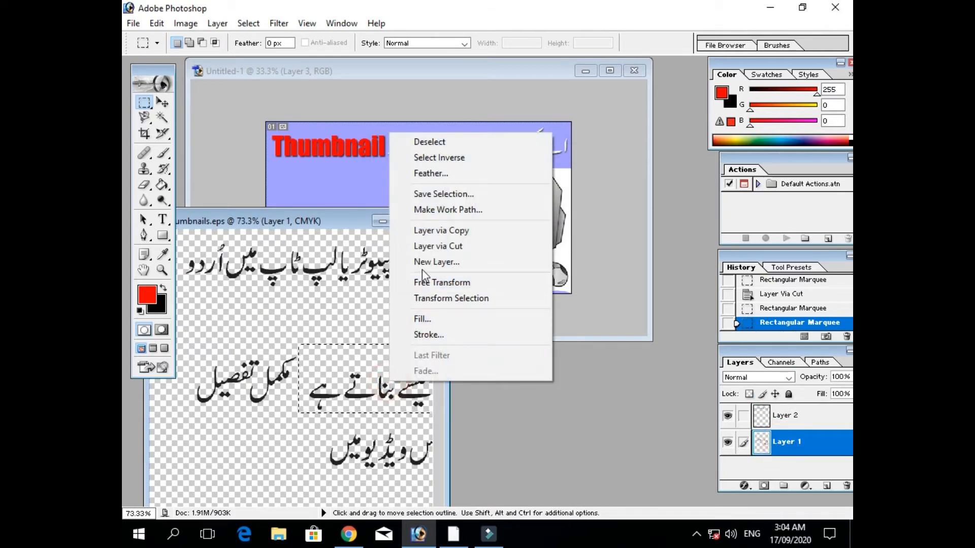
click(430, 246)
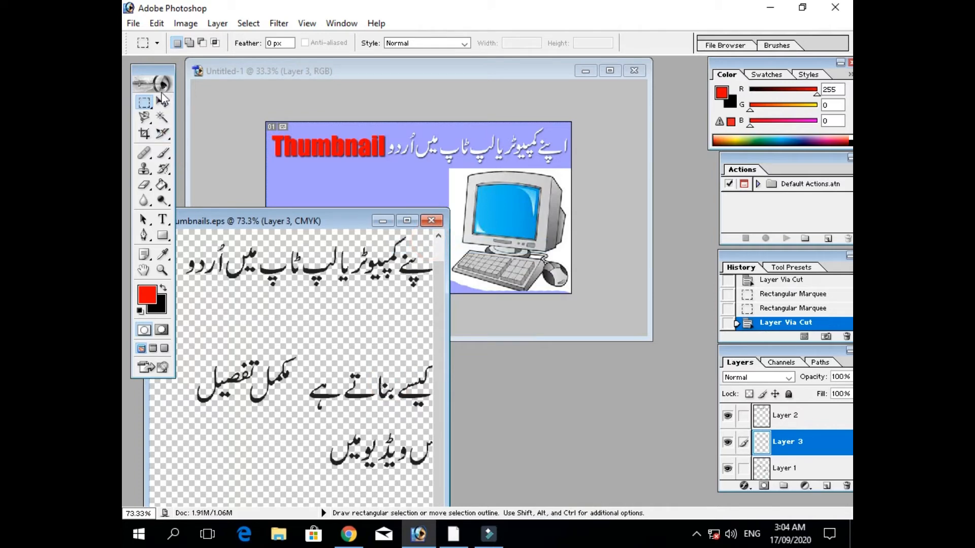
click(163, 100)
drag(355, 378, 363, 200)
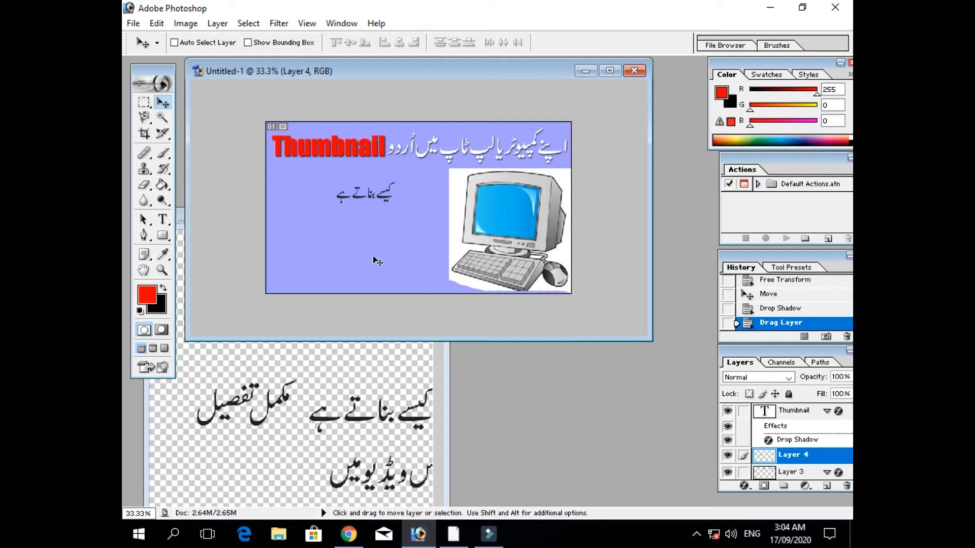
Enlarge the phrase to about 240% with Free Transform and place it below the red "Thumbnail" title
key(ctrl+t)
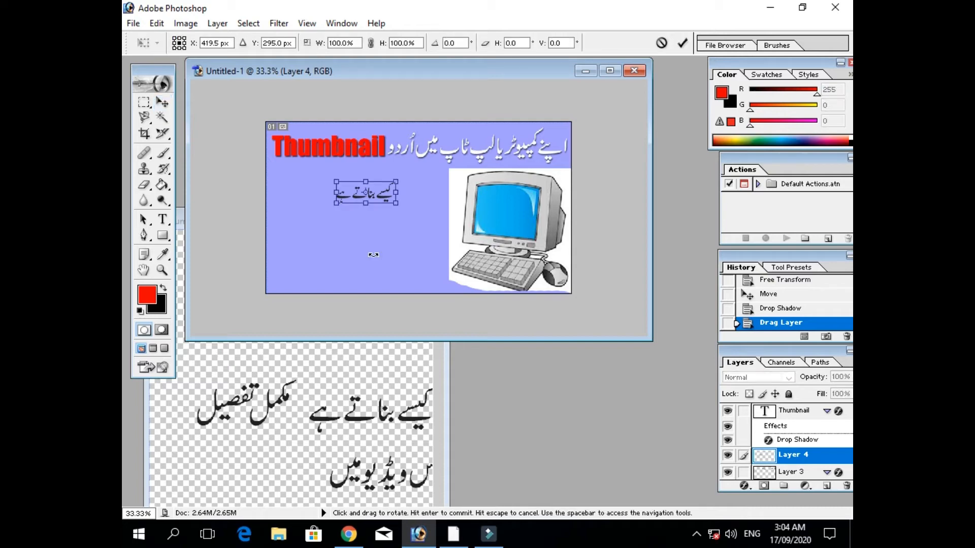
drag(396, 204, 426, 264)
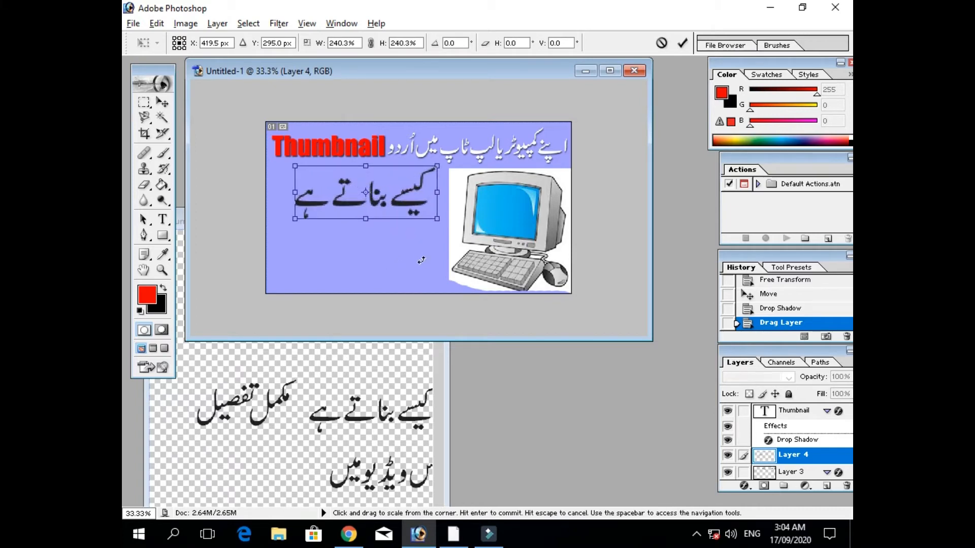
drag(407, 204, 399, 205)
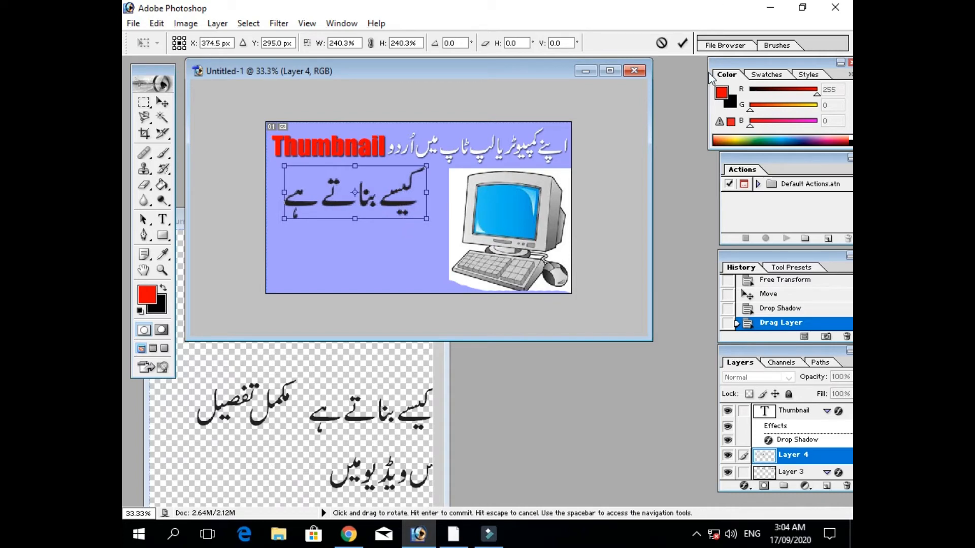
click(682, 43)
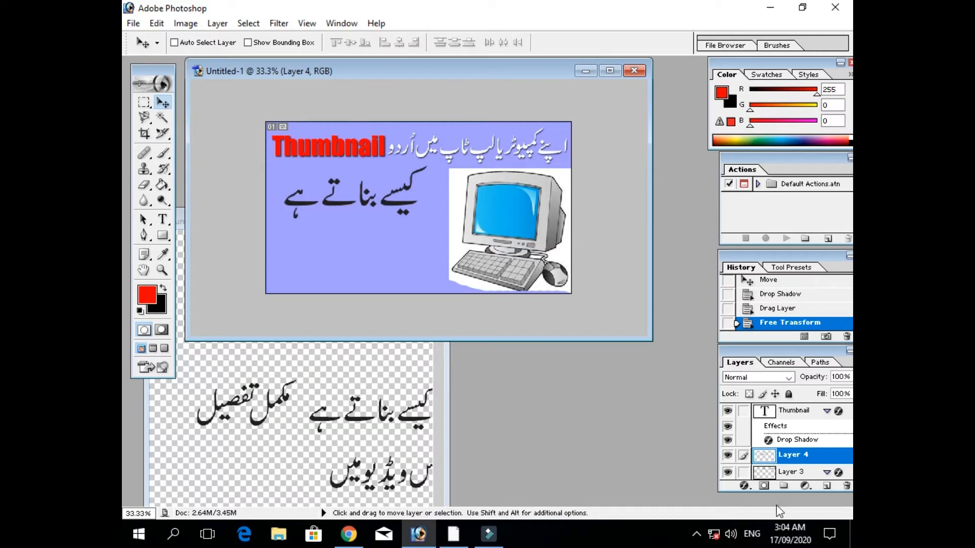
Add a Drop Shadow and a white (FFFFFF) Color Overlay to the phrase "کیسے بناتے ہے"
click(743, 485)
click(682, 314)
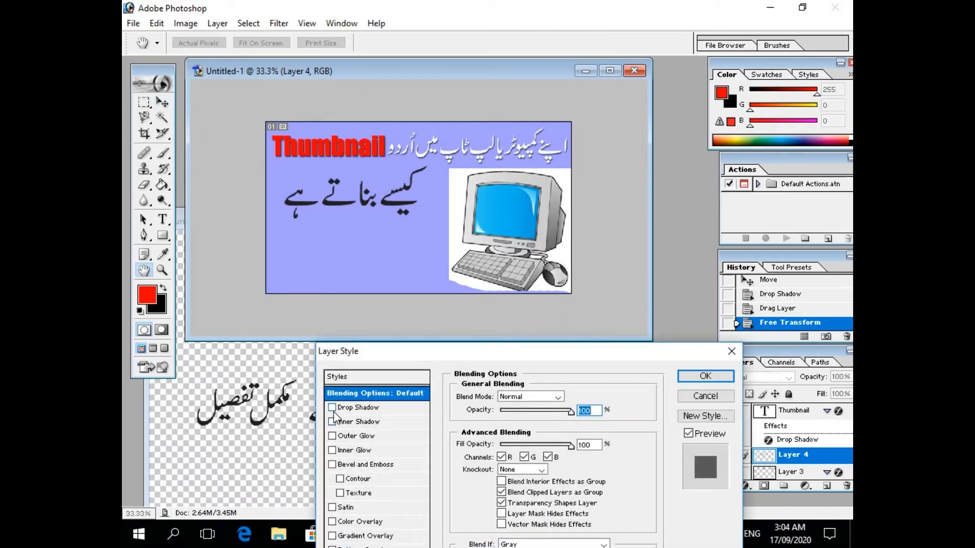
click(332, 407)
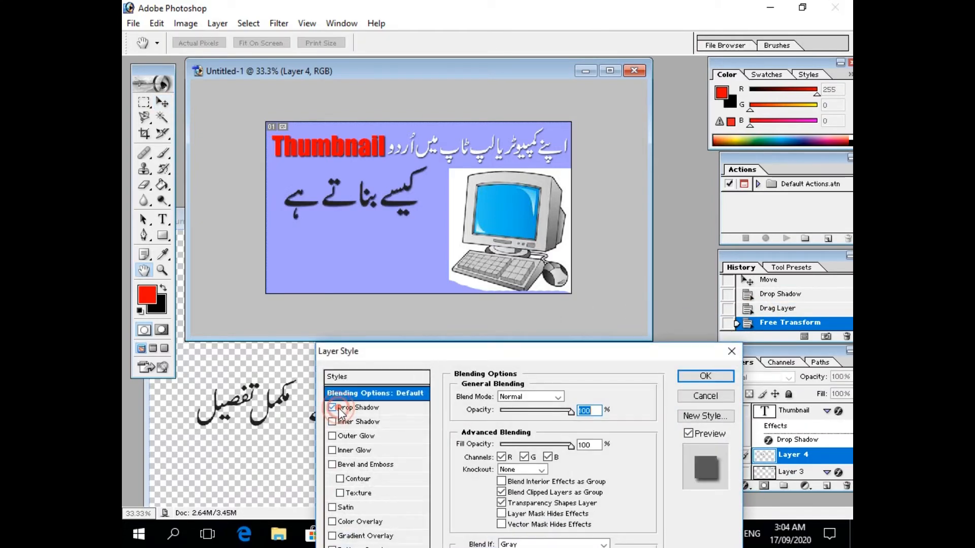
click(358, 522)
click(578, 398)
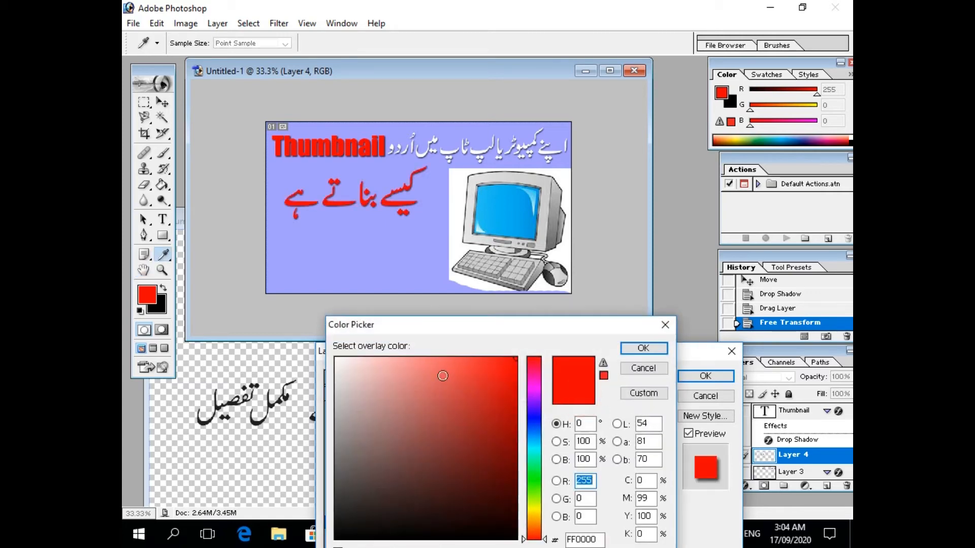
drag(442, 375, 336, 359)
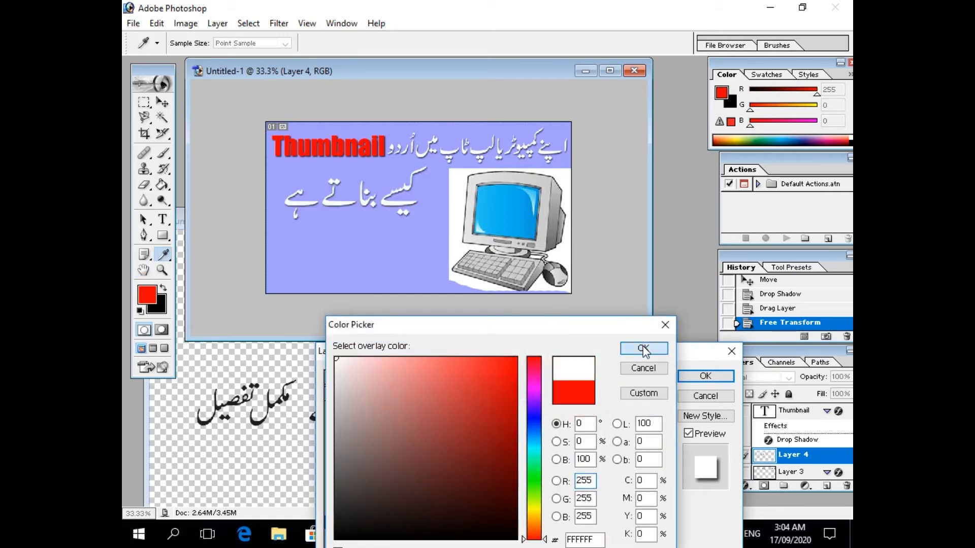
click(644, 349)
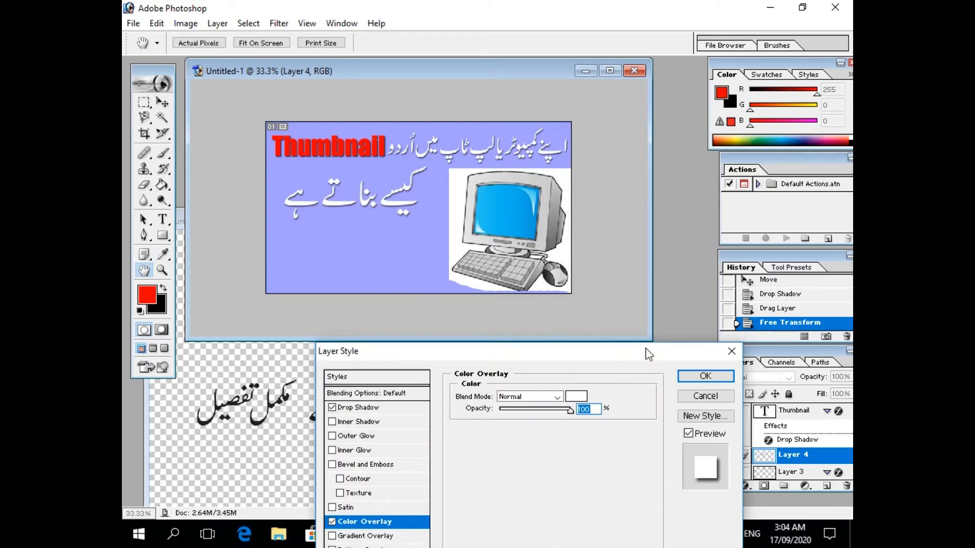
click(705, 376)
key(v)
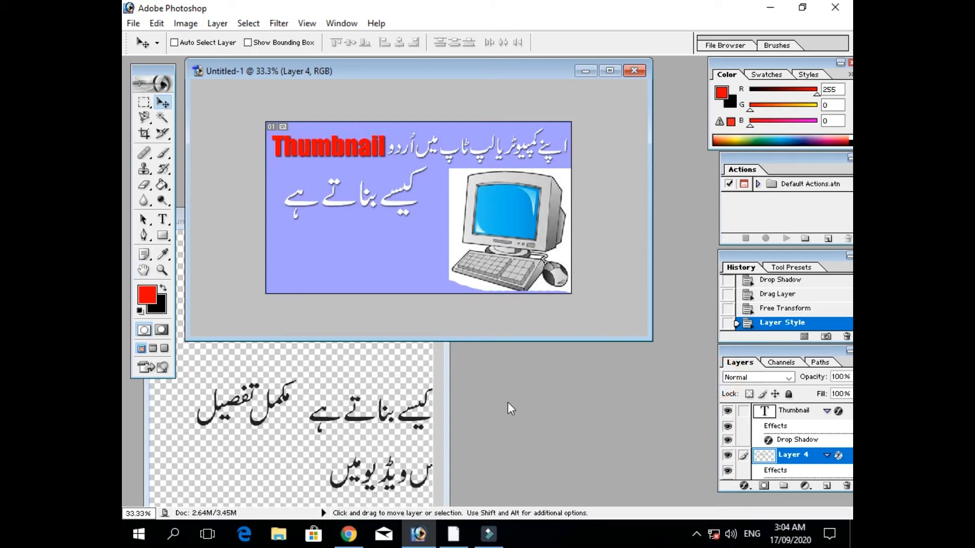
Widen the Thumbnails.eps window to show the full text and marquee-select the phrase "مکمل تفصیل"
click(372, 378)
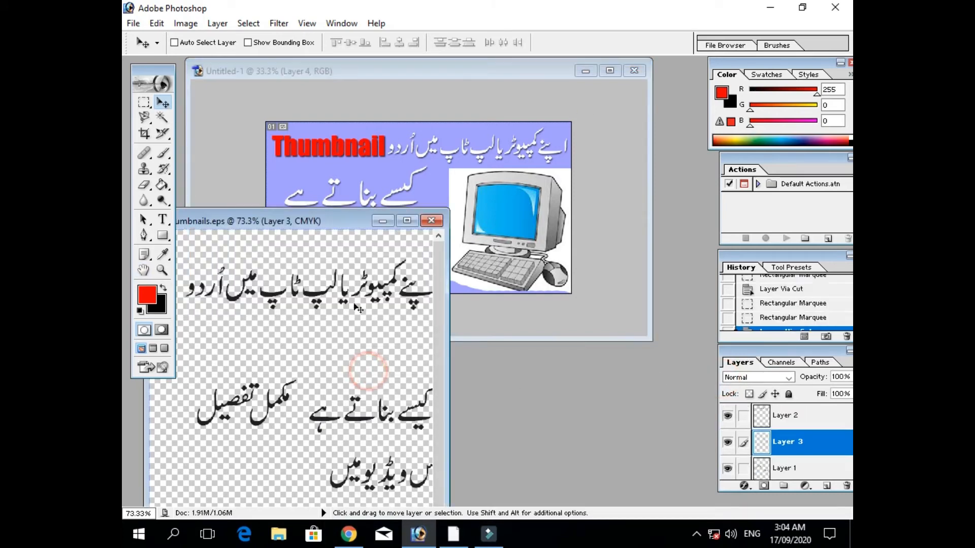
drag(345, 226, 355, 186)
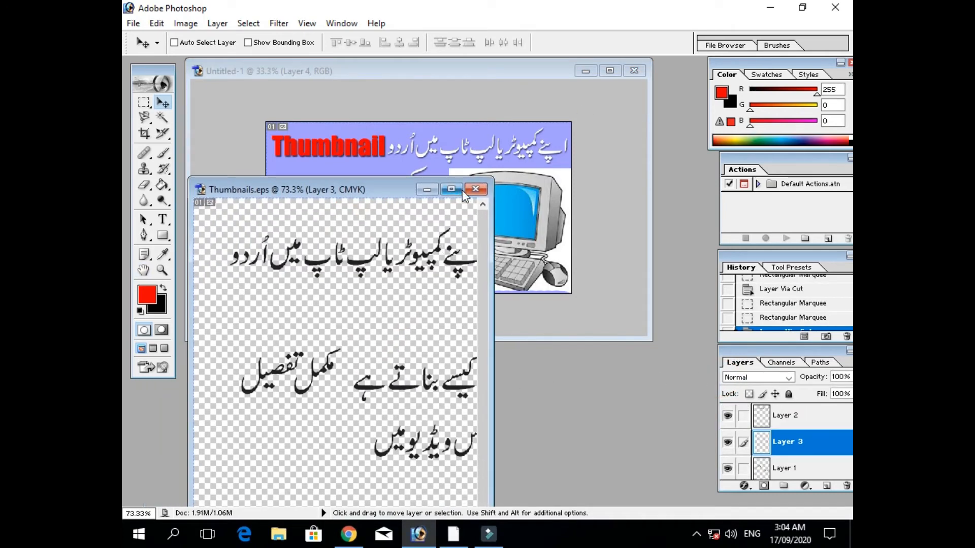
drag(492, 231, 600, 237)
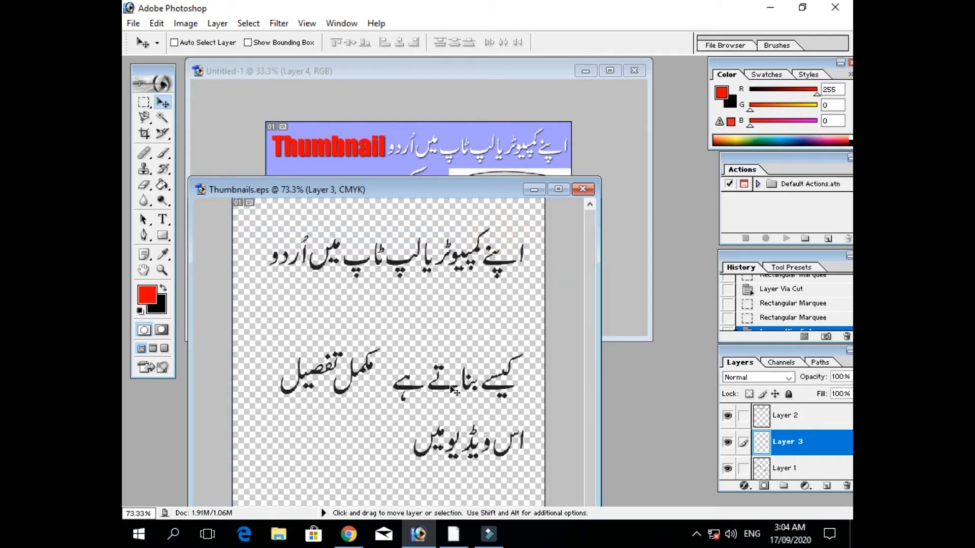
drag(453, 391, 454, 387)
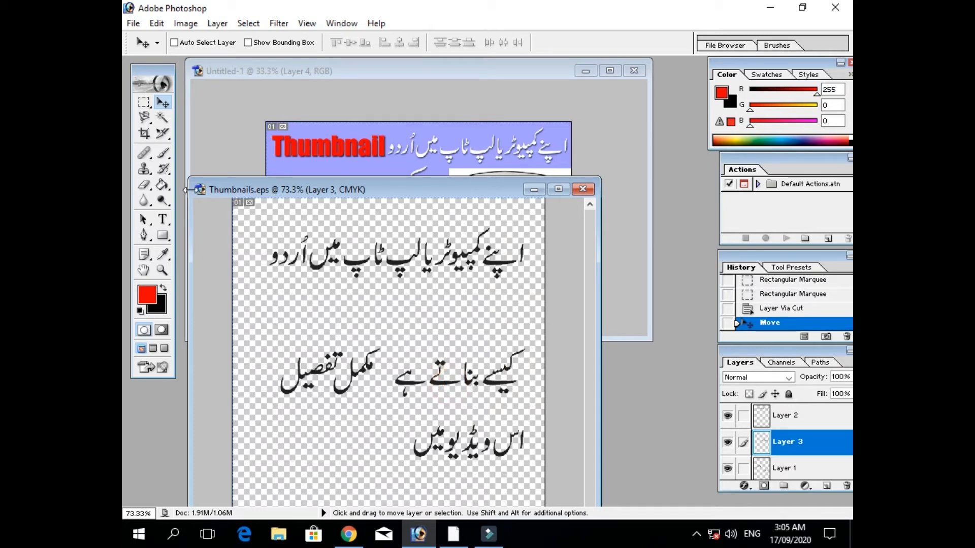
click(143, 102)
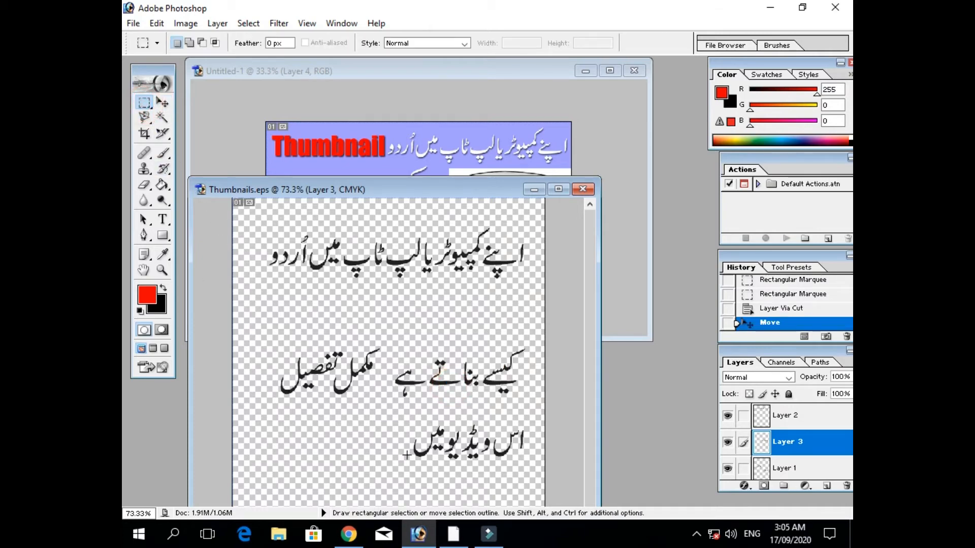
drag(386, 368, 390, 401)
Try to cut the selected phrase "مکمل تفصیل" to a new layer with Layer 3 active
right_click(359, 378)
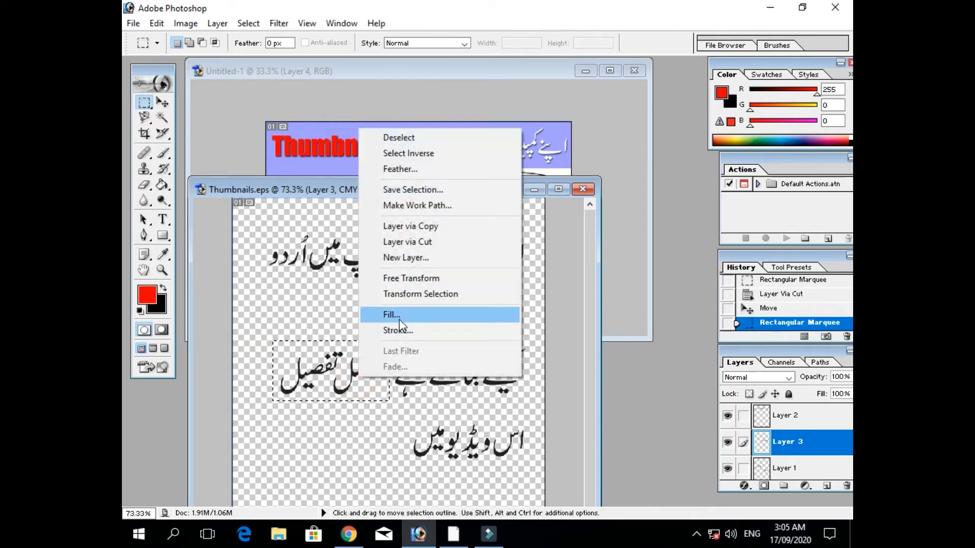
click(409, 242)
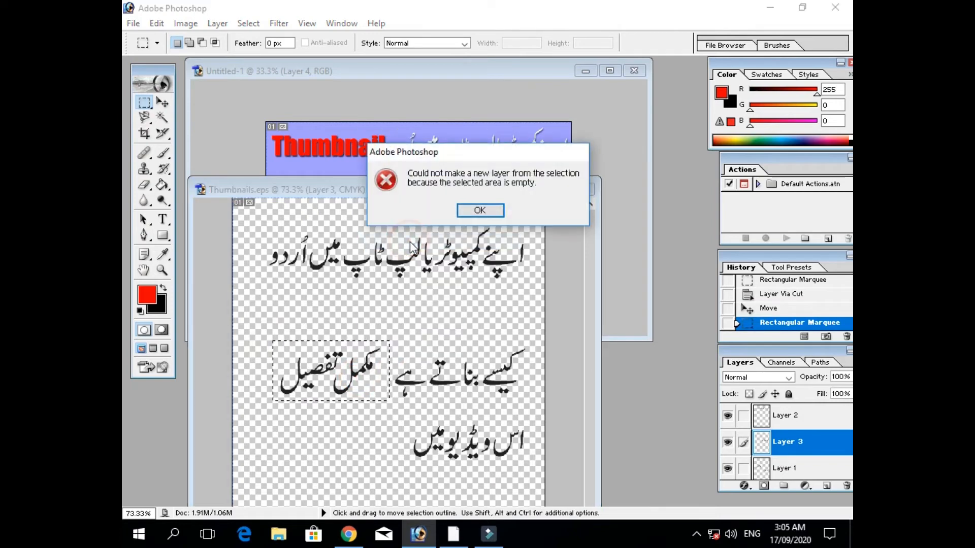
click(478, 212)
Cut "مکمل تفصیل" from Layer 1 to a new layer and copy it into the thumbnail below the white phrase
click(779, 468)
right_click(362, 389)
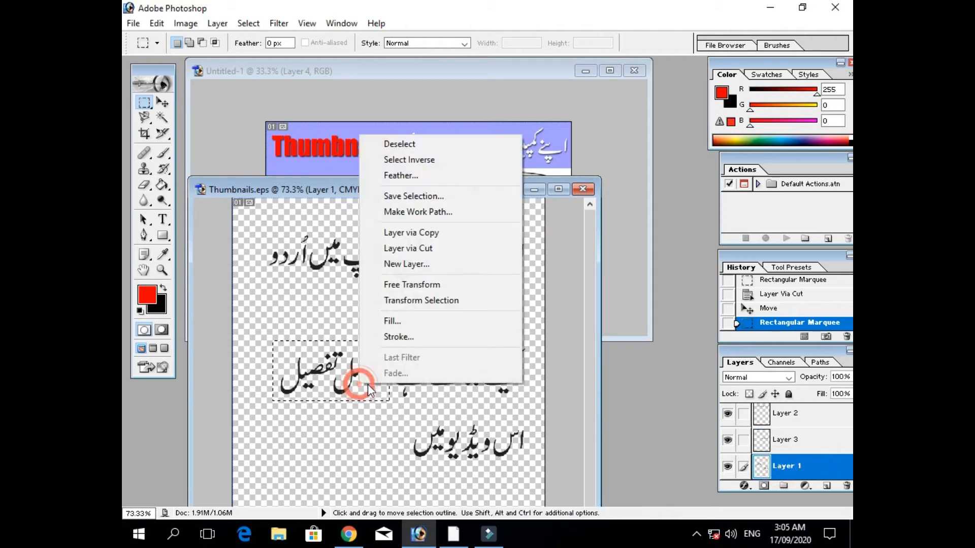
click(393, 249)
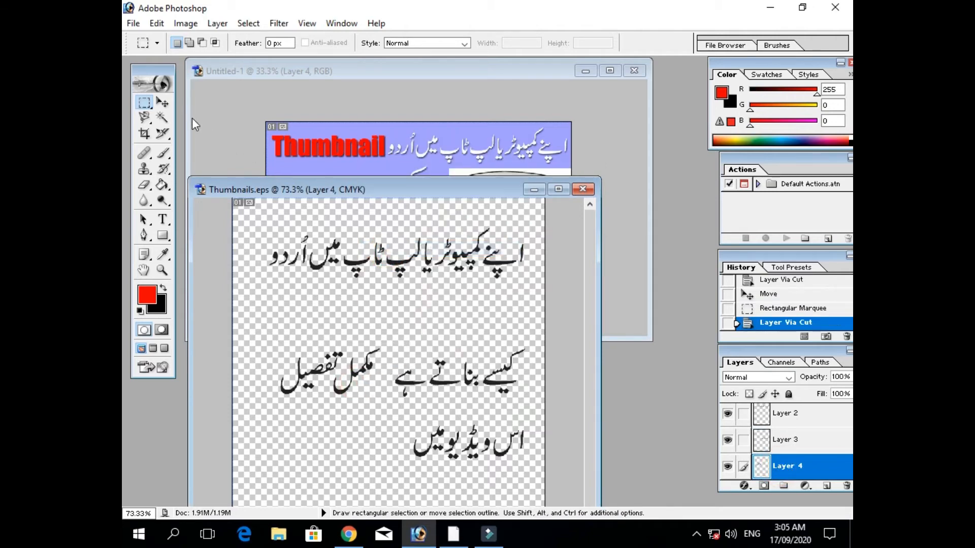
click(162, 102)
drag(385, 187, 441, 267)
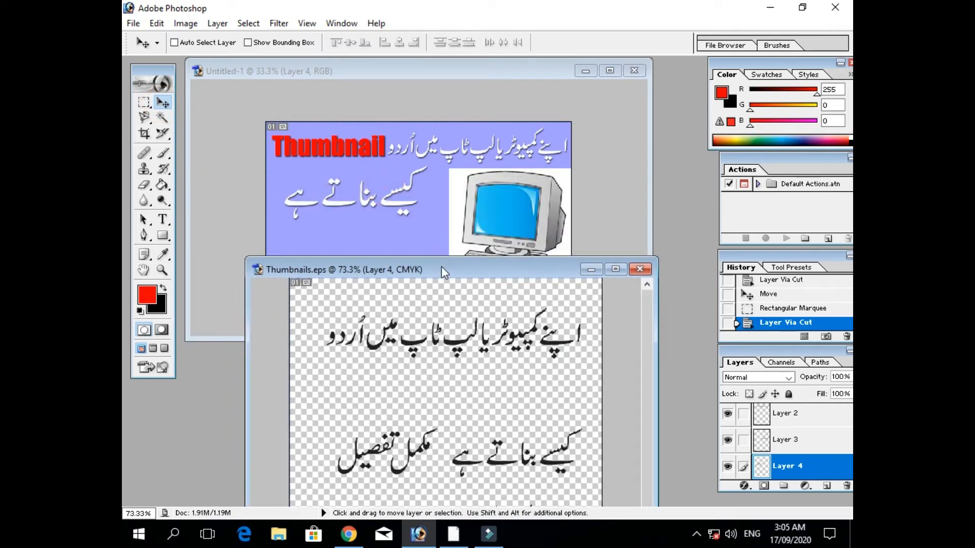
drag(429, 438, 402, 237)
Cut the last Urdu line, "اس ویڈیو میں", from Layer 1 of Thumbnails.eps to a new layer
click(536, 401)
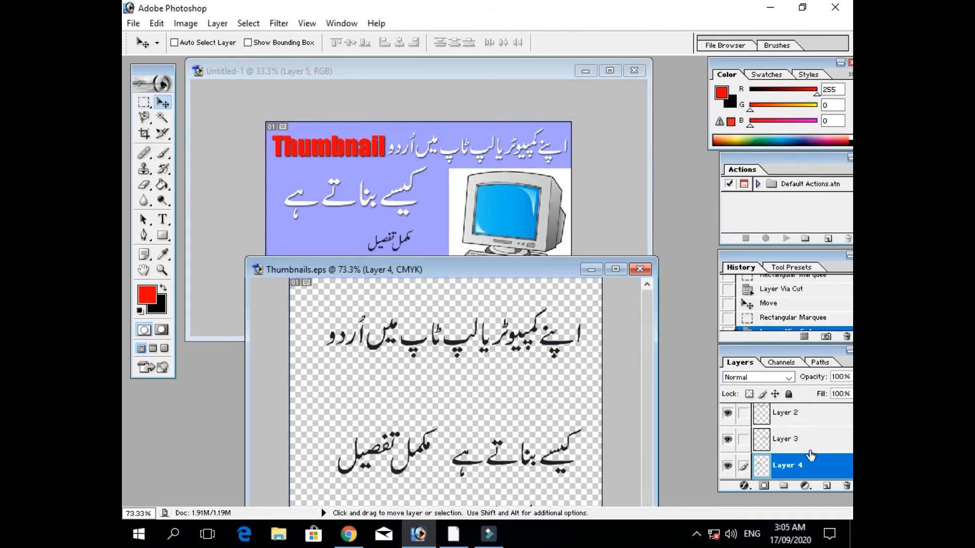
scroll(810, 454, down, 1)
click(803, 467)
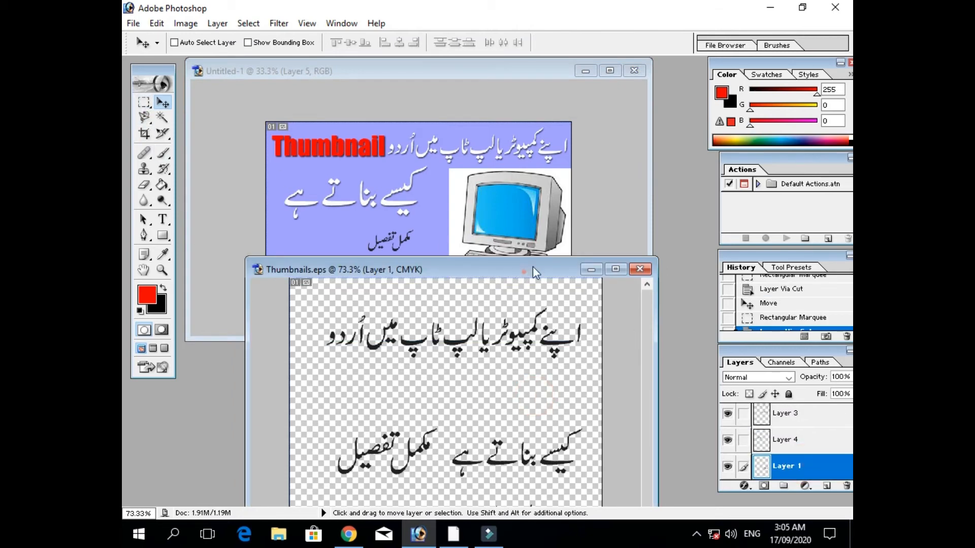
drag(533, 269, 598, 134)
click(144, 102)
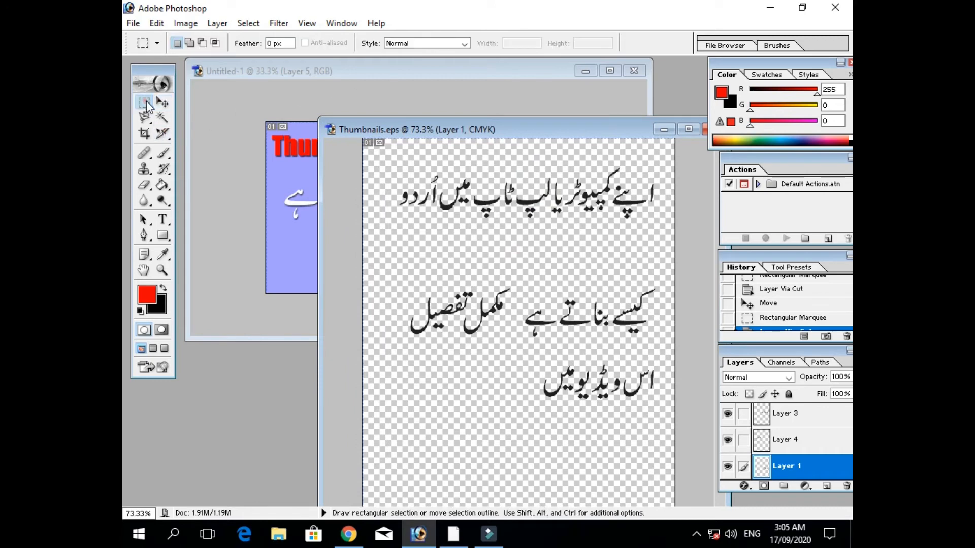
drag(514, 355, 668, 409)
right_click(617, 381)
click(656, 247)
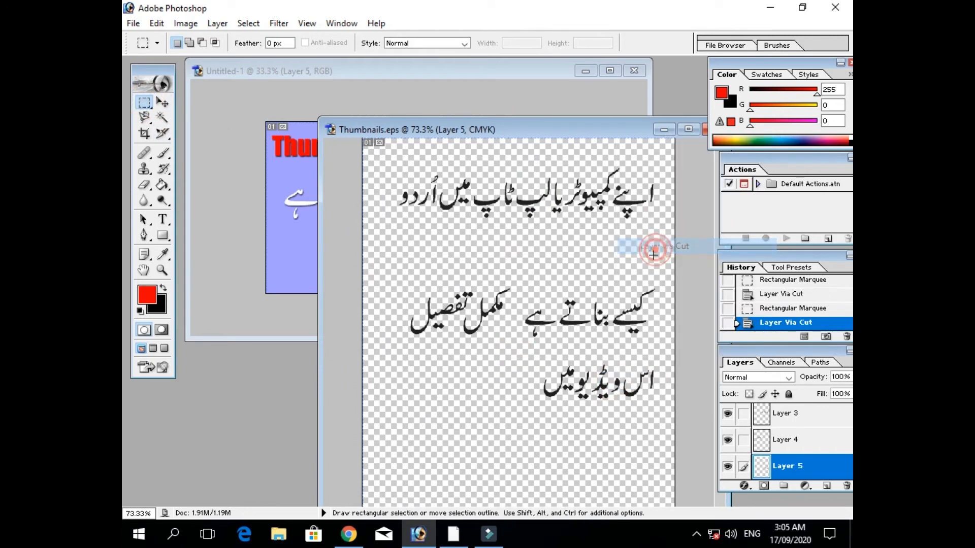
Copy the cut line "اس ویڈیو میں" from Thumbnails.eps into the thumbnail's lower-left area with the Move tool
click(163, 103)
drag(645, 379, 307, 252)
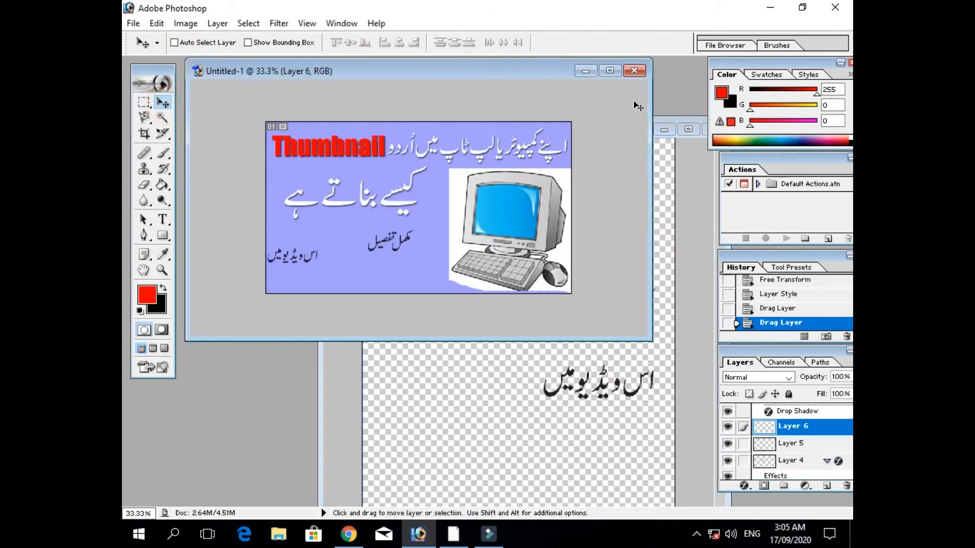
Scale the phrase "مکمل تفصیل" on Layer 5 of the thumbnail to about 194.5% and apply the transform
click(785, 443)
key(ctrl+t)
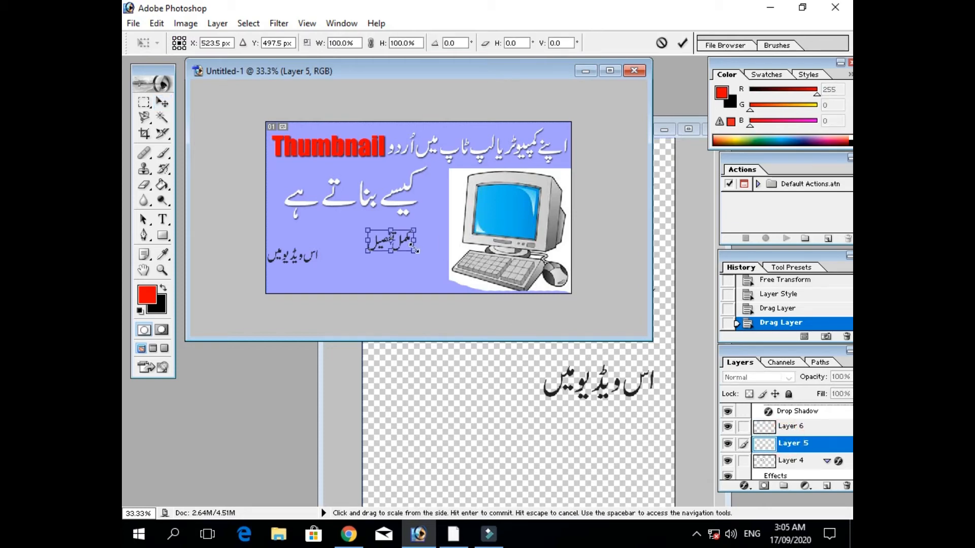
mouse_move(414, 251)
mouse_down()
mouse_move(433, 273)
mouse_move(421, 252)
mouse_up()
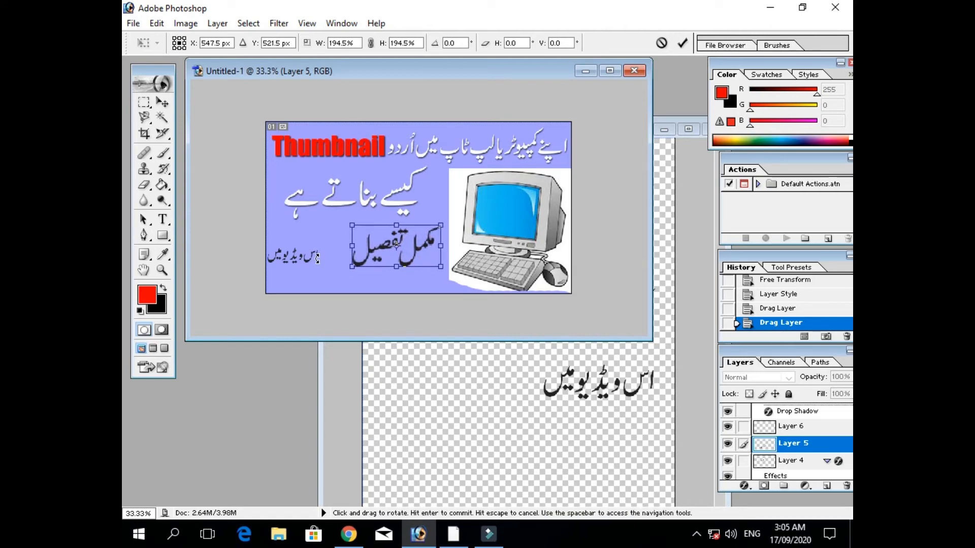
click(681, 44)
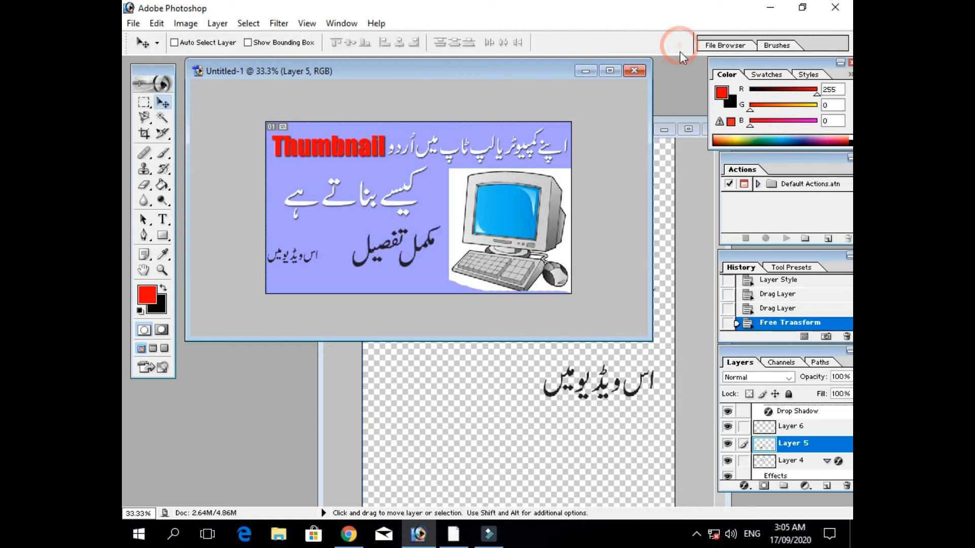
Scale "اس ویڈیو میں" on Layer 6 to about 206% and shift it right and down to about X 297, Y 608 px
click(788, 429)
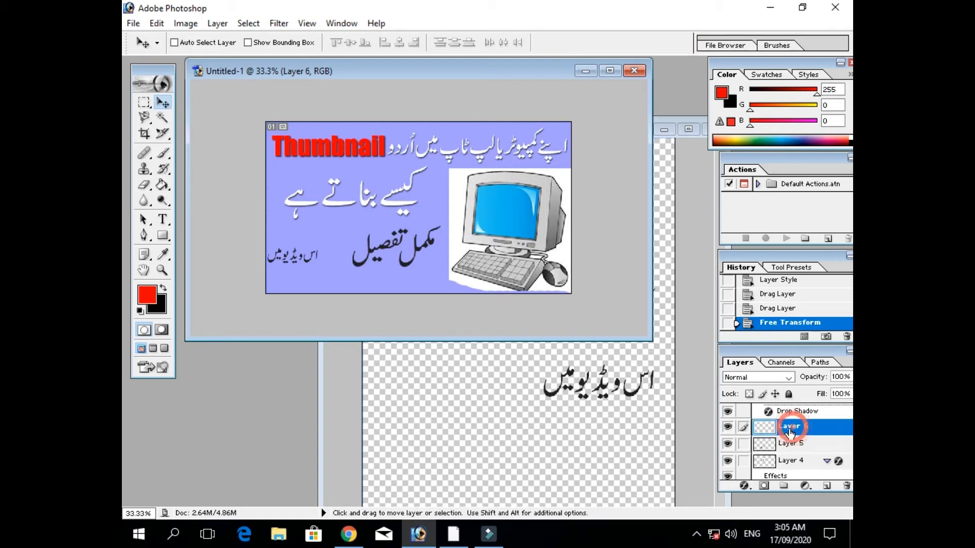
key(ctrl+t)
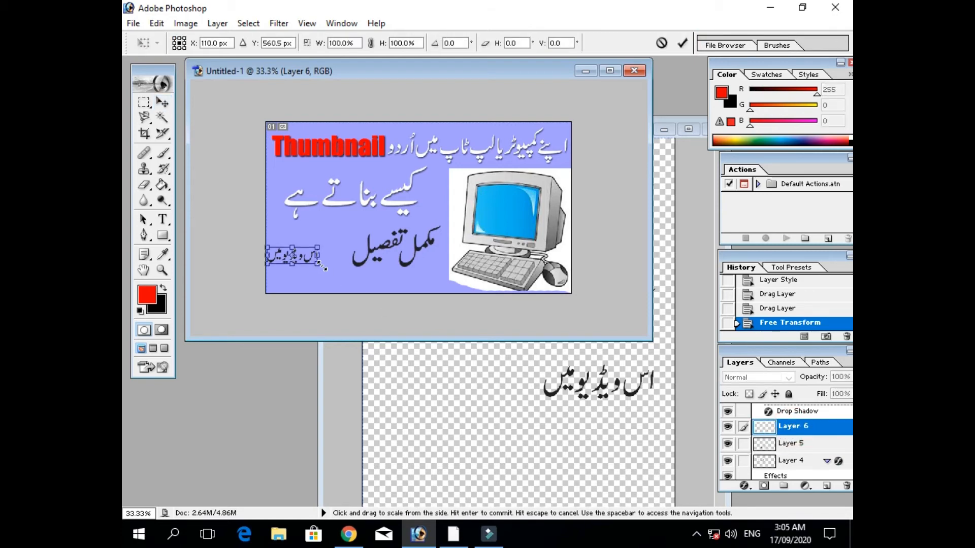
drag(318, 264, 343, 249)
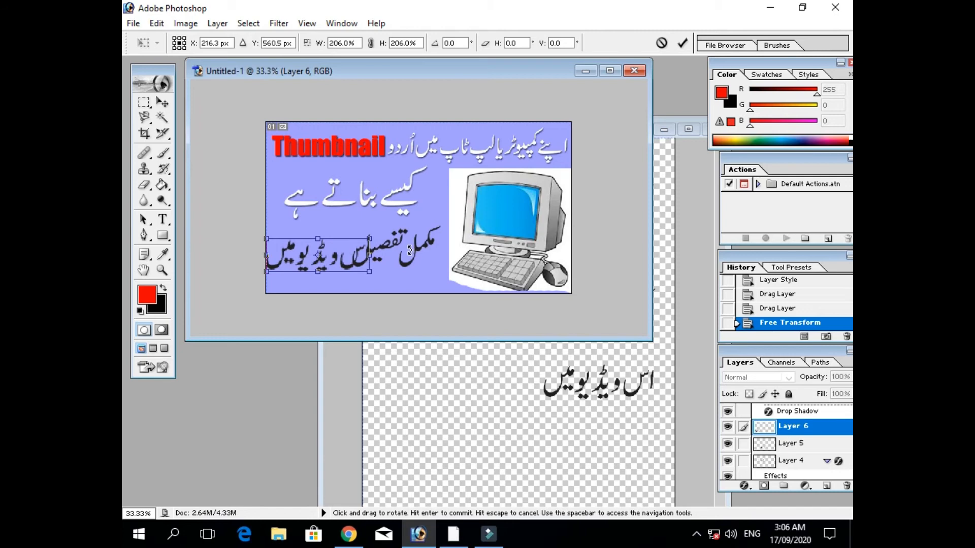
drag(341, 263, 361, 275)
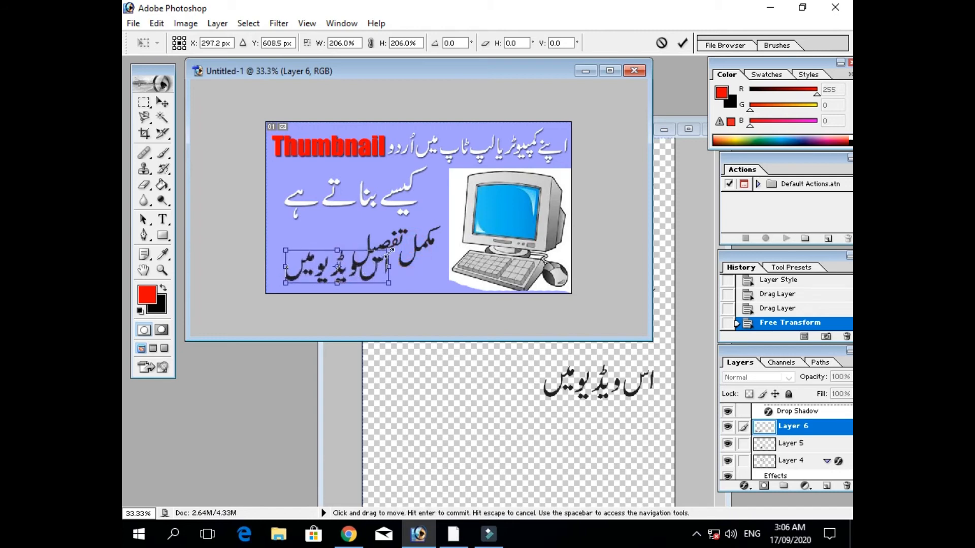
click(682, 43)
Move "مکمل تفصیل" on Layer 5 to about X 383, Y 482 px, directly beneath the large white phrase
click(785, 446)
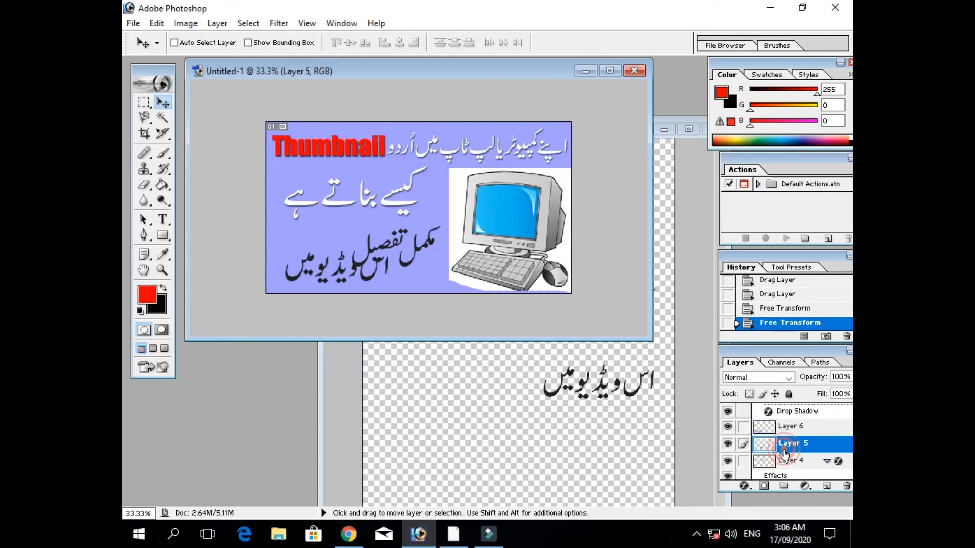
key(ctrl+t)
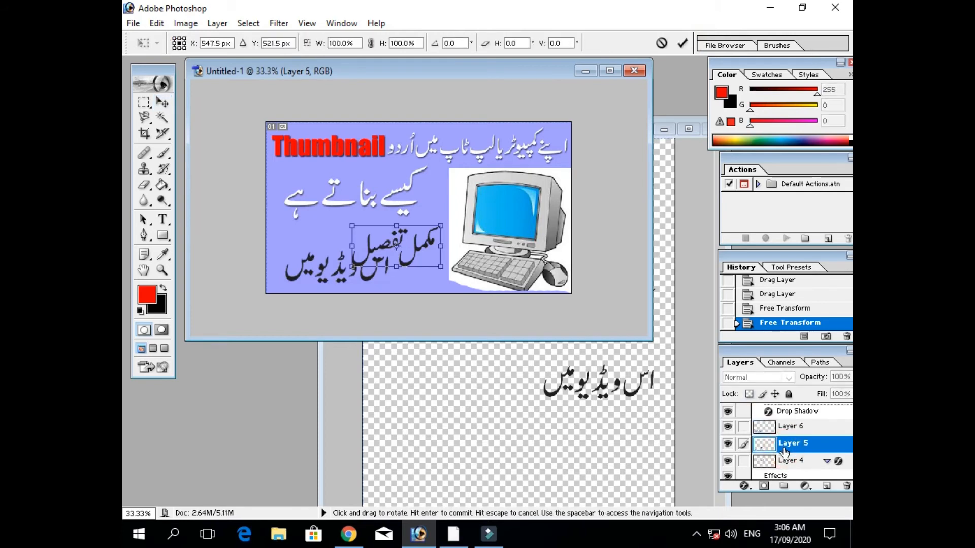
drag(400, 232, 367, 228)
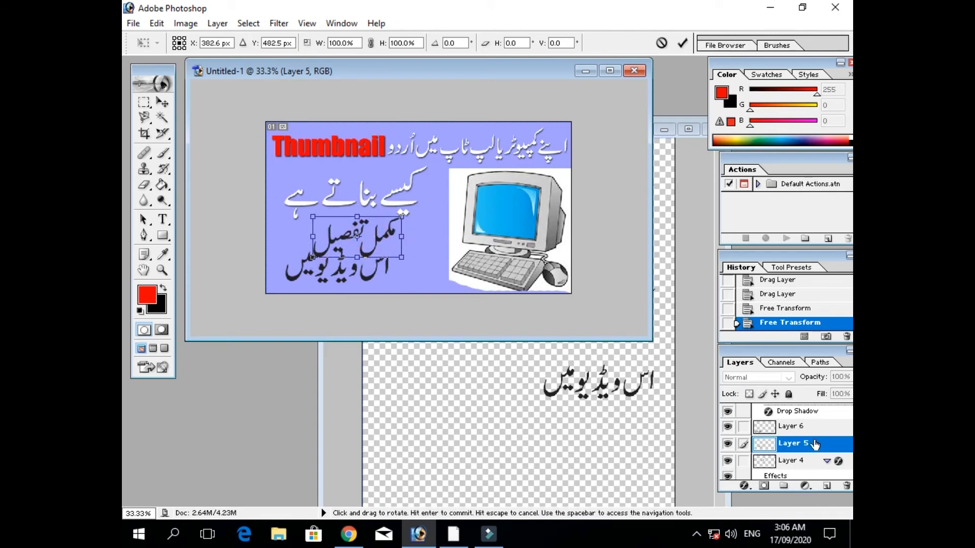
click(682, 42)
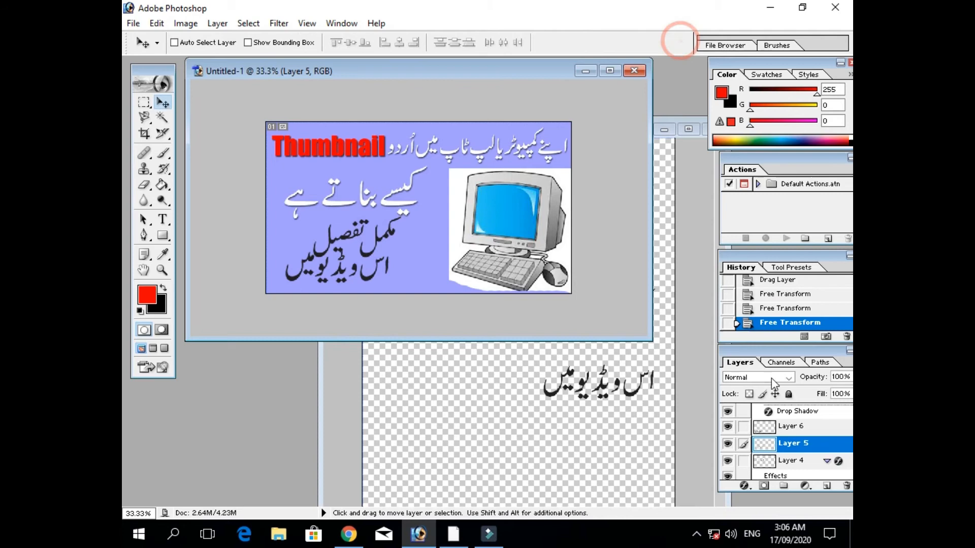
Move "اس ویڈیو میں" on Layer 6 to about X 366, Y 650 px, against the thumbnail's bottom edge
click(784, 426)
key(ctrl+t)
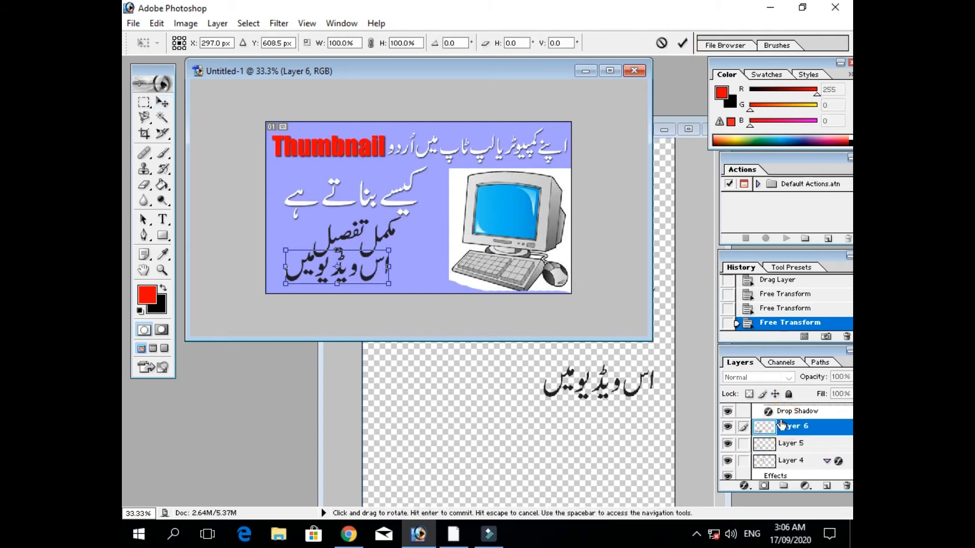
drag(369, 265, 372, 272)
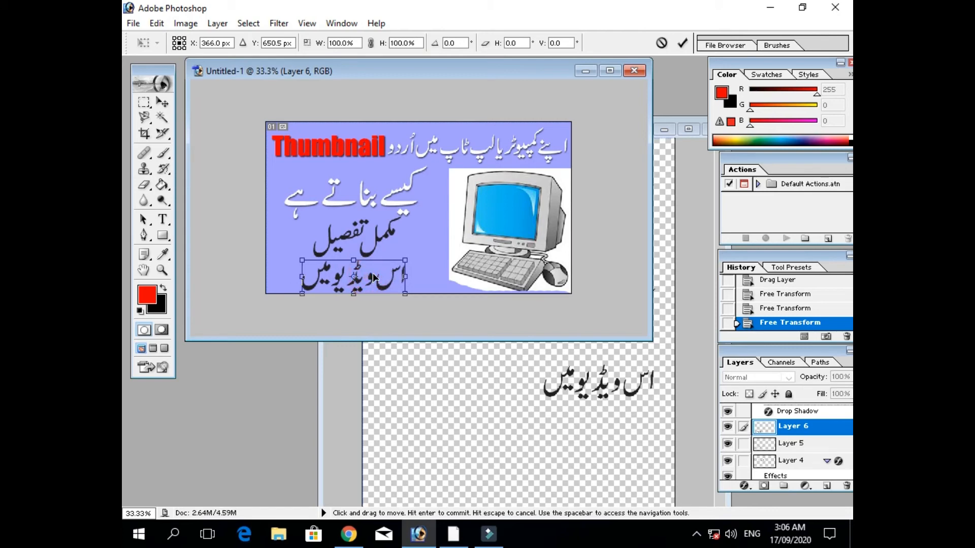
click(683, 47)
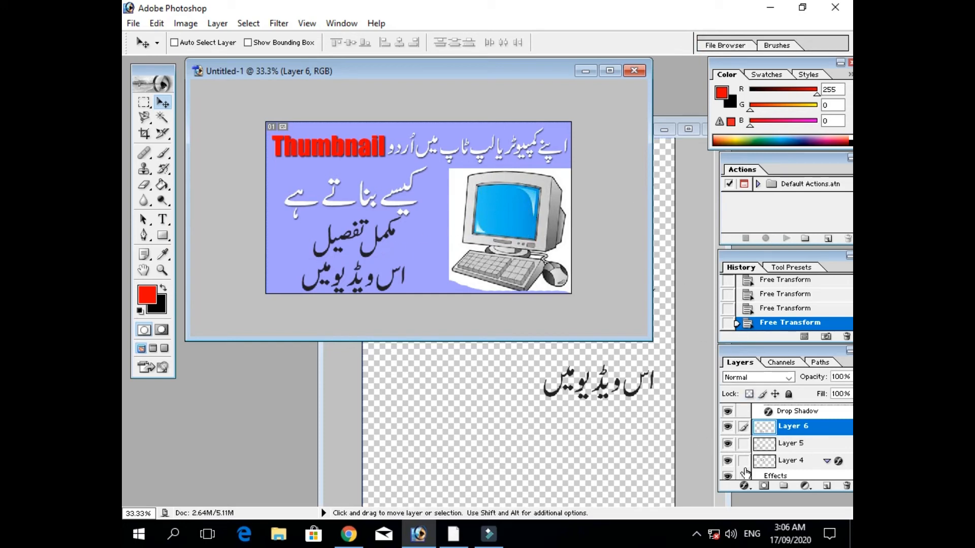
Give "اس ویڈیو میں" on Layer 6 a white (FFFFFF) Color Overlay through its blending options
click(745, 485)
click(750, 310)
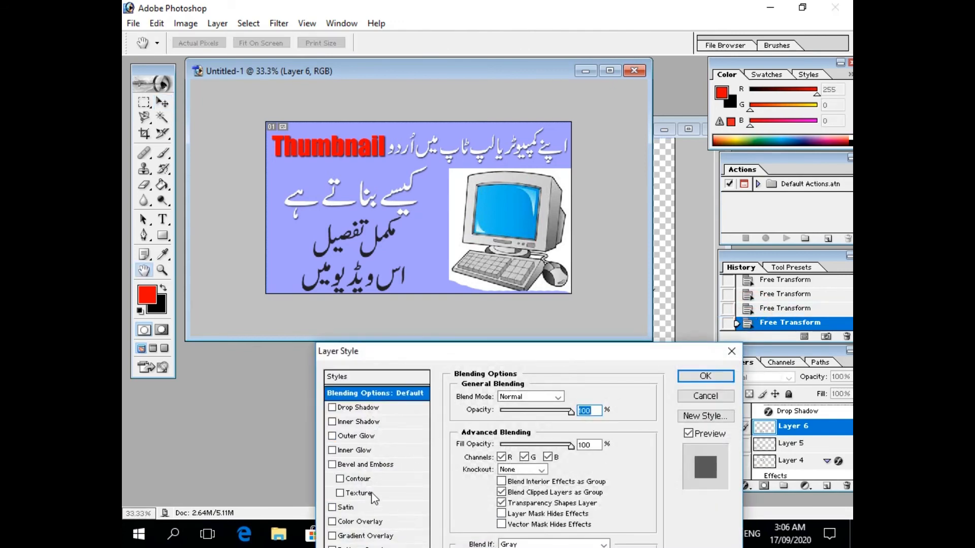
click(368, 522)
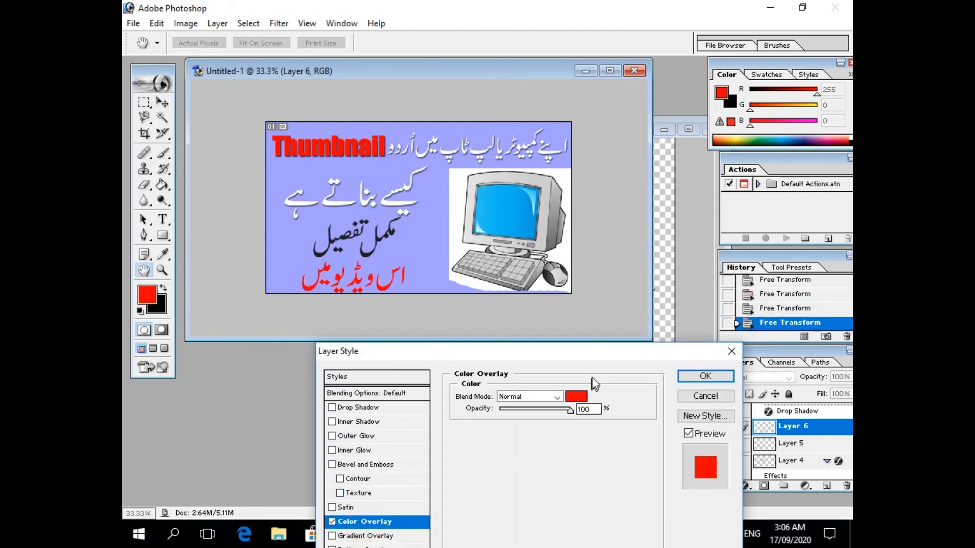
click(576, 395)
drag(376, 363, 336, 359)
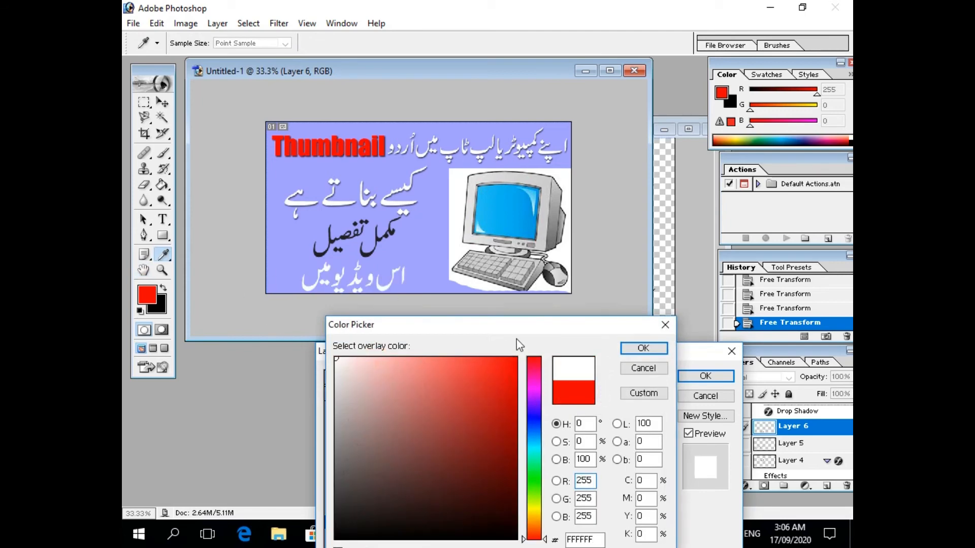
click(632, 349)
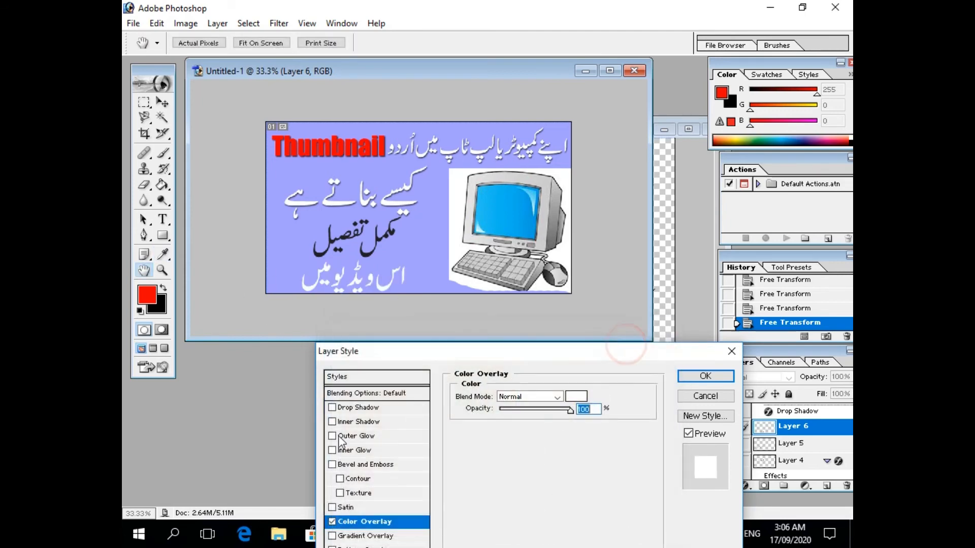
Add a Drop Shadow with a distance of about 11 px to Layer 6 and apply the layer style
click(337, 408)
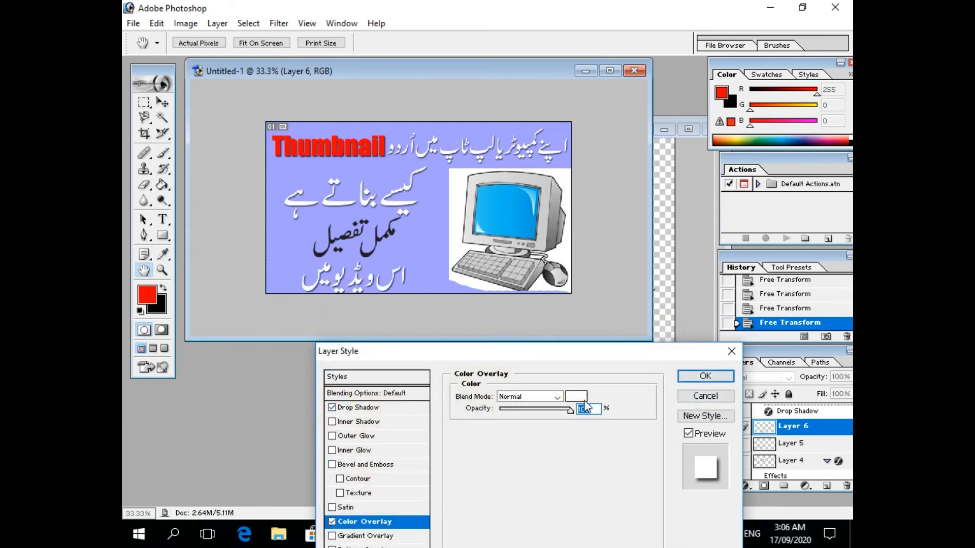
click(377, 409)
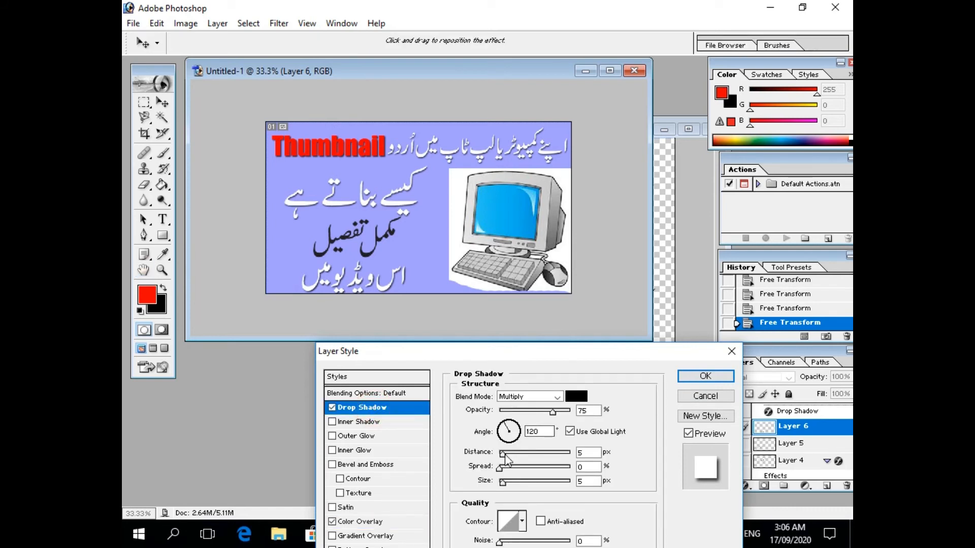
drag(506, 456, 510, 456)
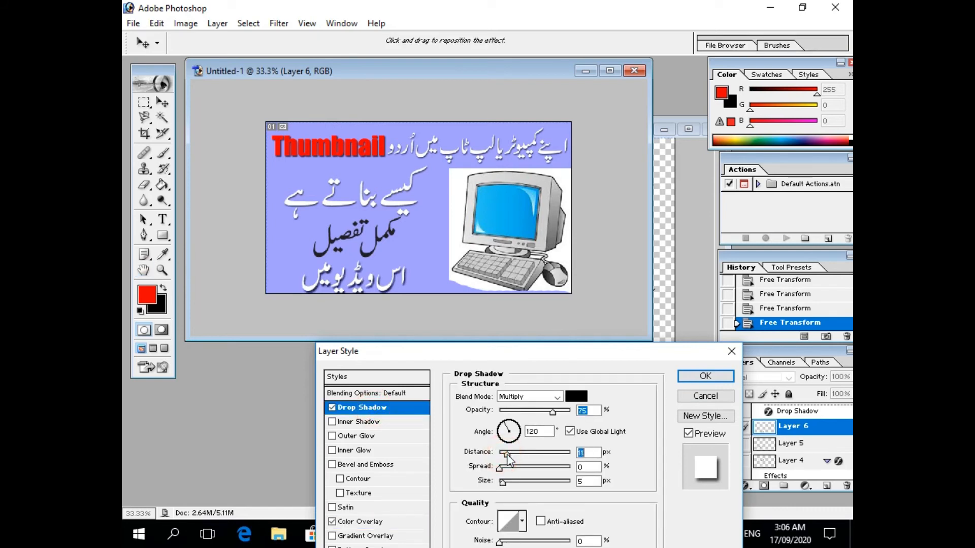
click(701, 377)
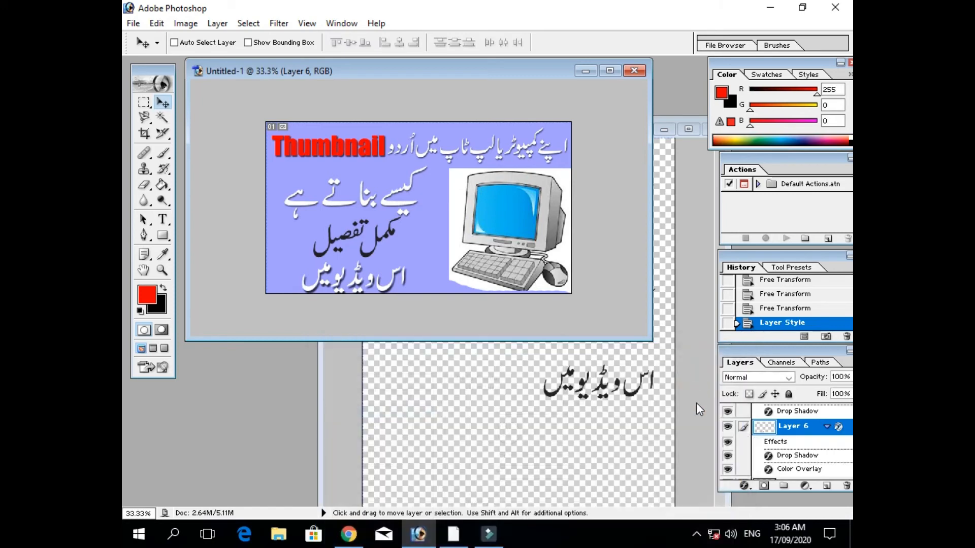
Give "مکمل تفصیل" on Layer 5 a Drop Shadow and a white (FFFFFF) Color Overlay
scroll(800, 429, up, 2)
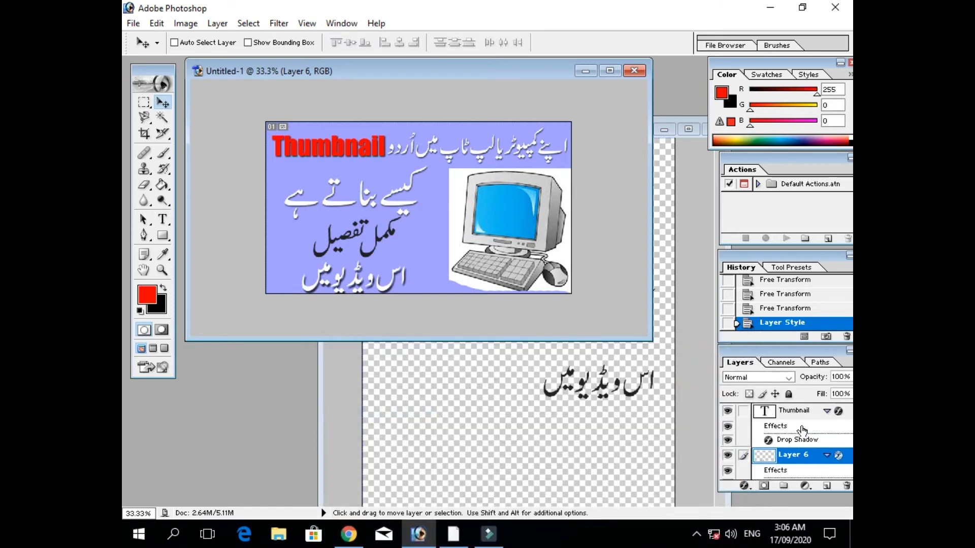
scroll(802, 432, down, 3)
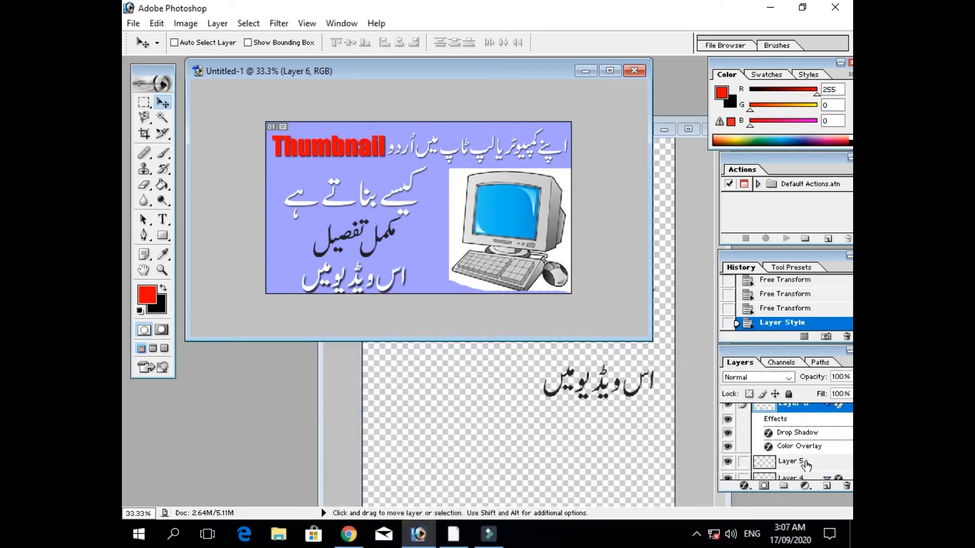
click(805, 463)
click(744, 486)
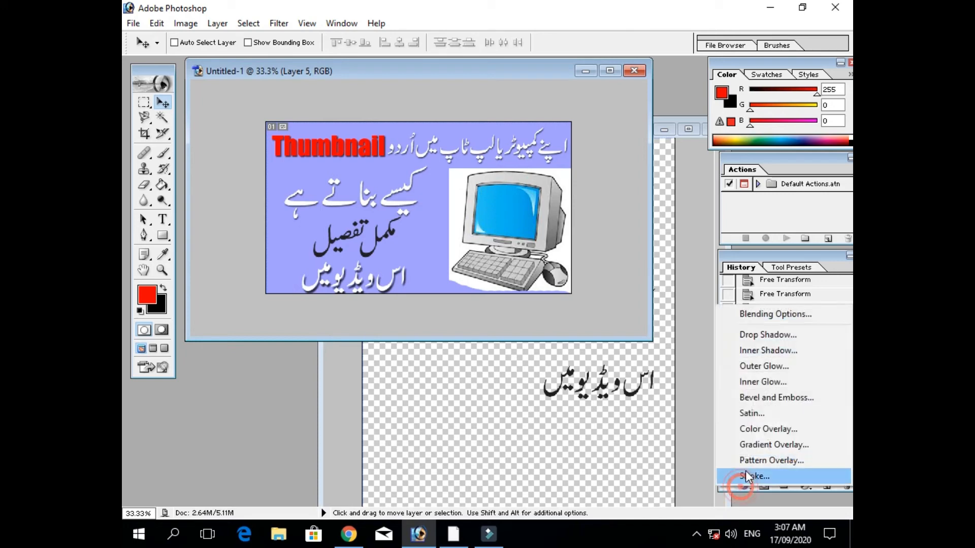
click(748, 323)
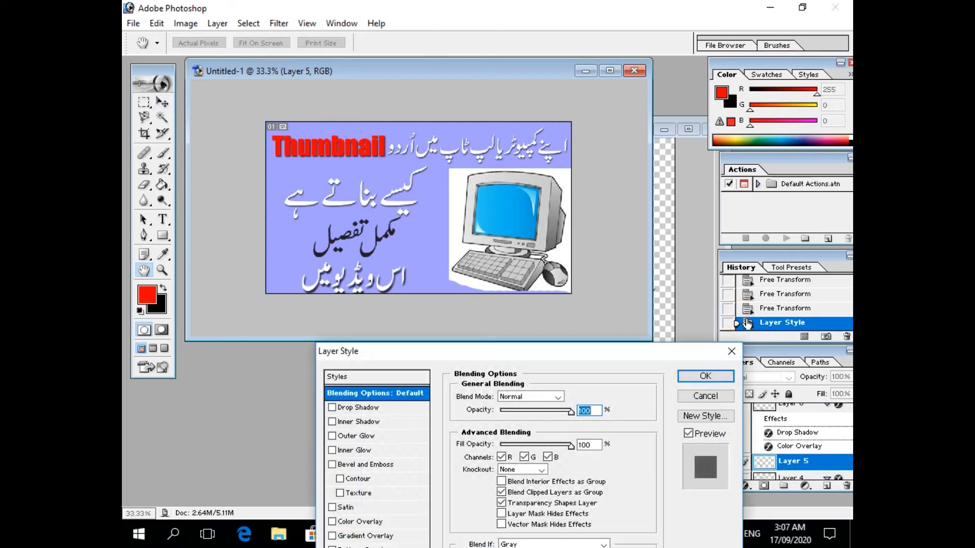
click(350, 408)
click(360, 525)
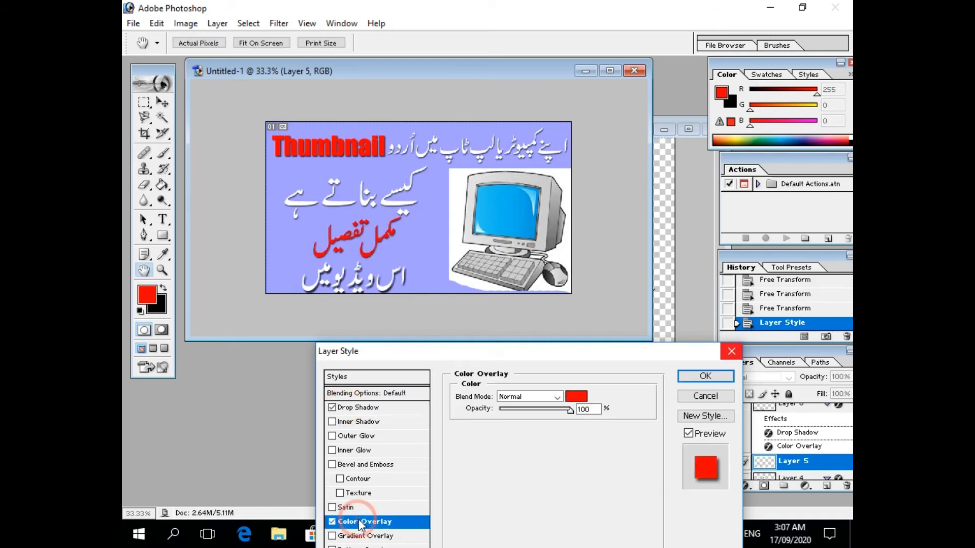
click(571, 394)
drag(396, 359, 335, 359)
click(716, 377)
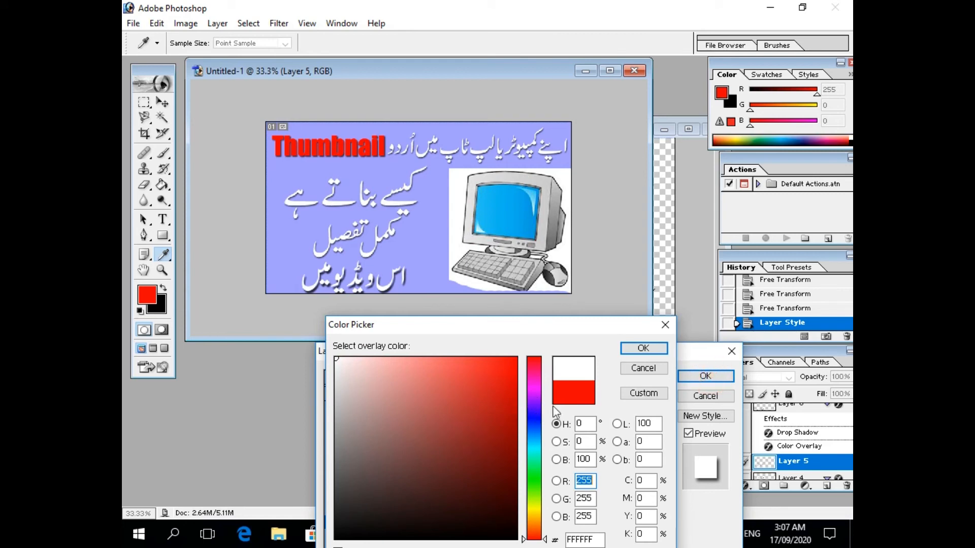
click(640, 350)
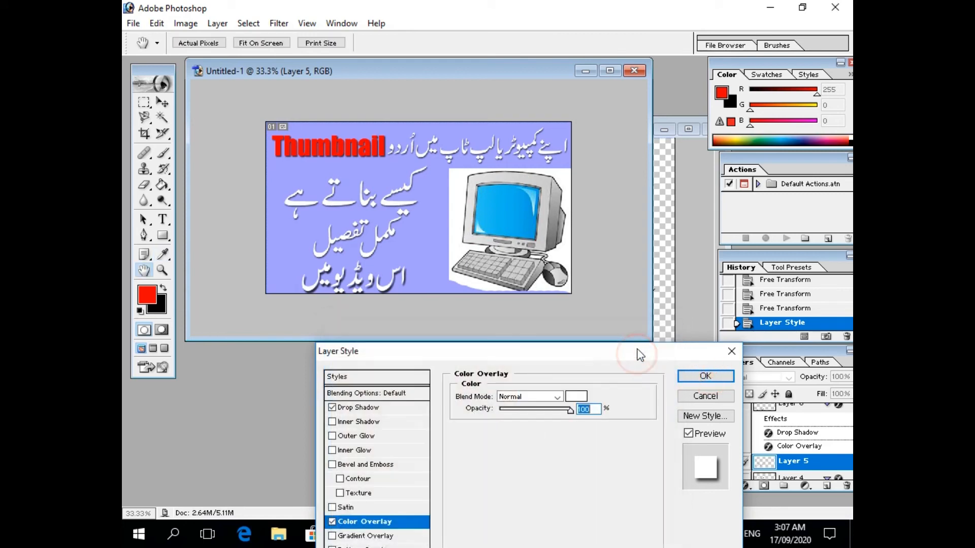
Increase the Drop Shadow distance on Layer 5, apply the layer style and make Layer 6 active
click(368, 409)
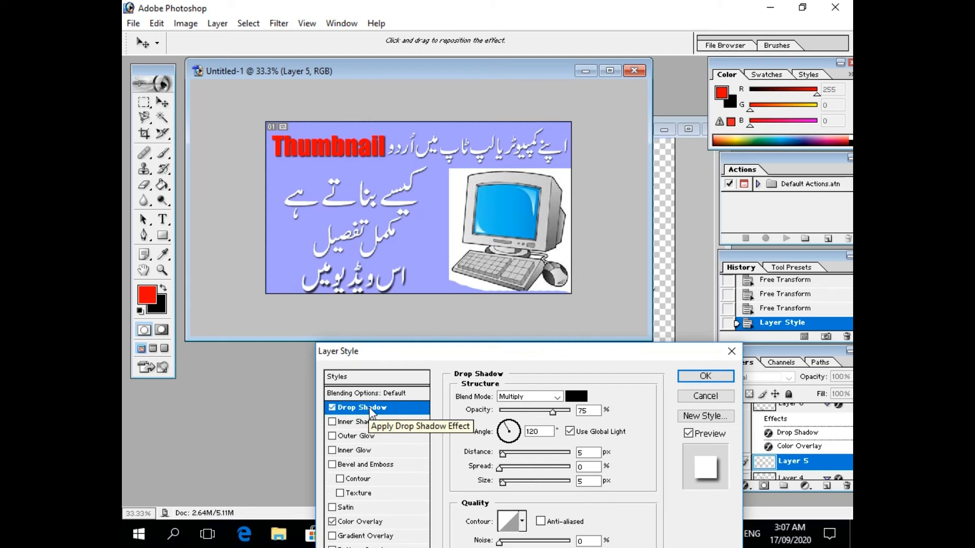
key(Tab)
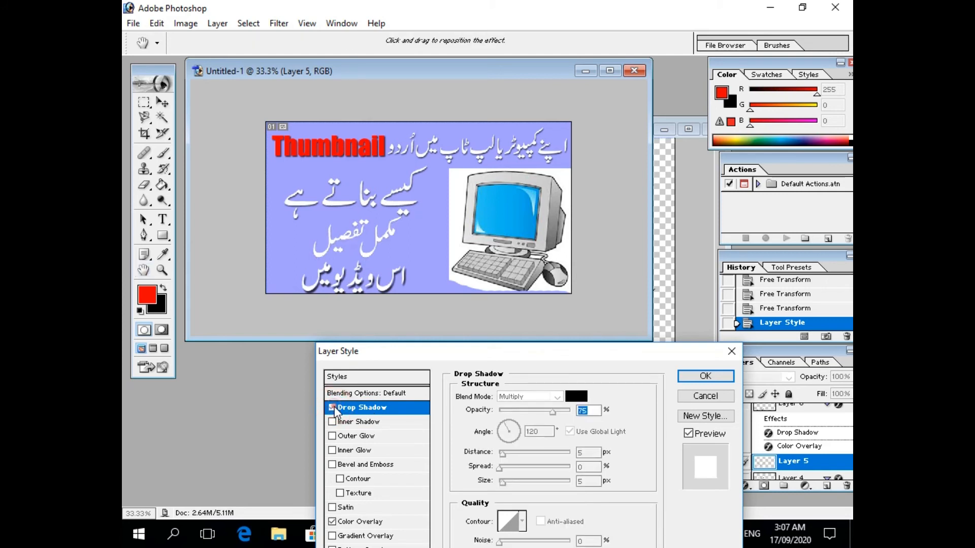
drag(503, 454, 517, 453)
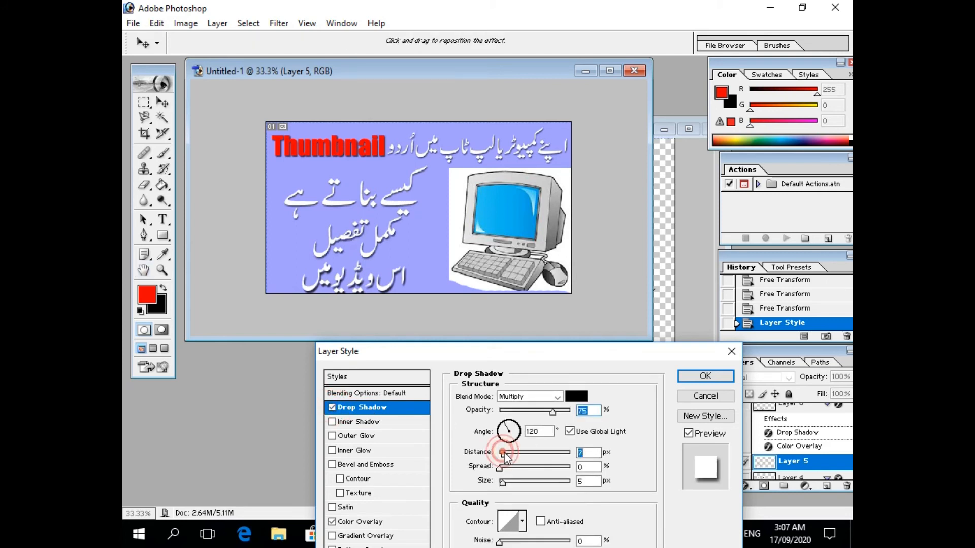
click(700, 377)
scroll(823, 451, up, 3)
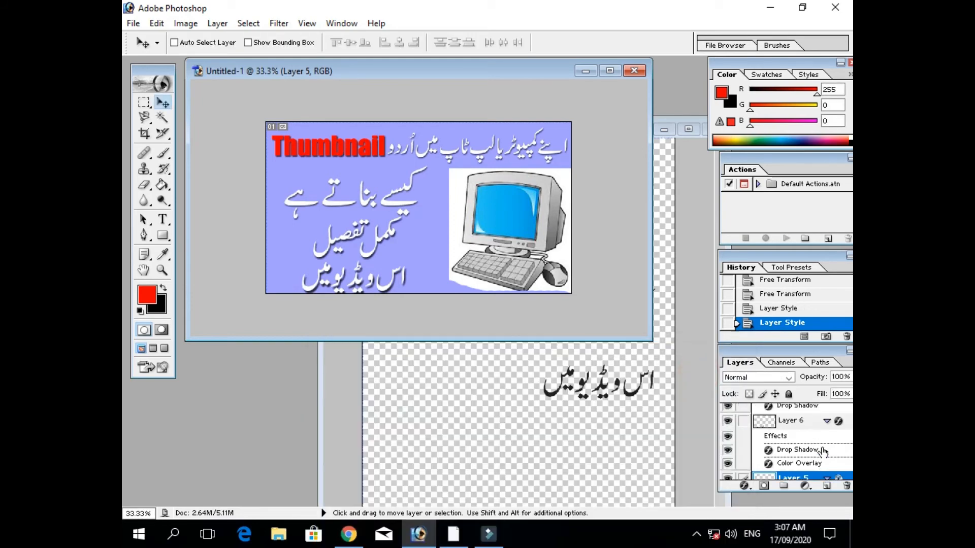
click(790, 456)
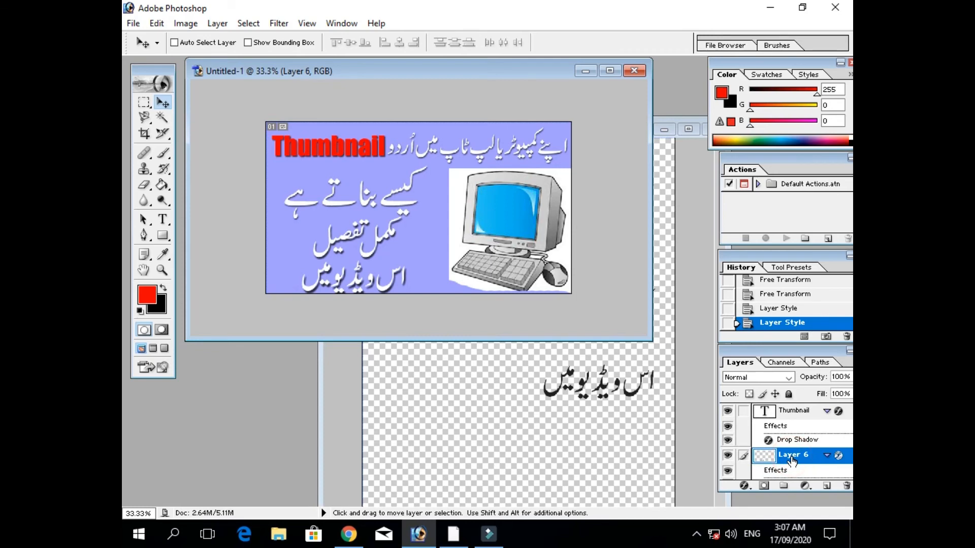
Set the Drop Shadow distance of "کیسے بناتے ہے" on Layer 4 to about 15 px and apply the layer style
scroll(792, 459, down, 5)
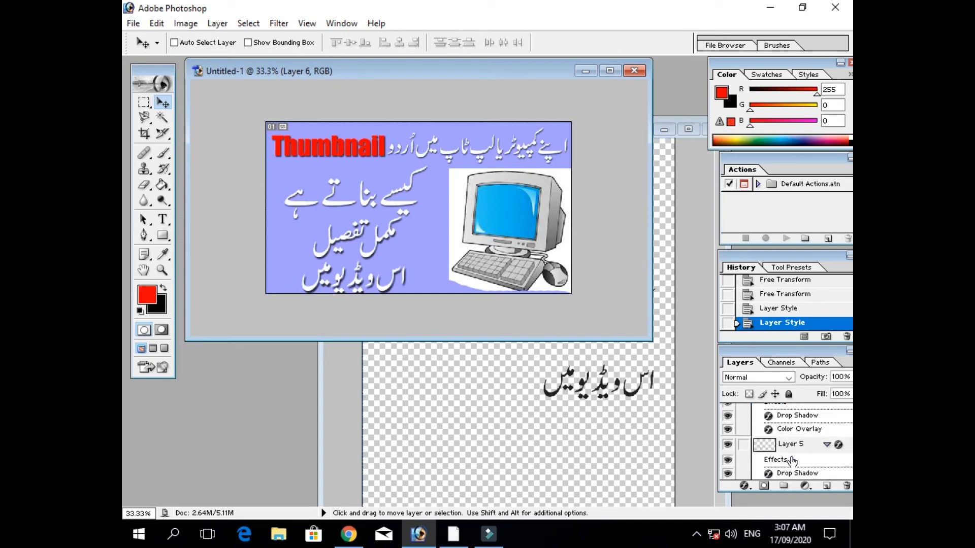
scroll(792, 460, down, 1)
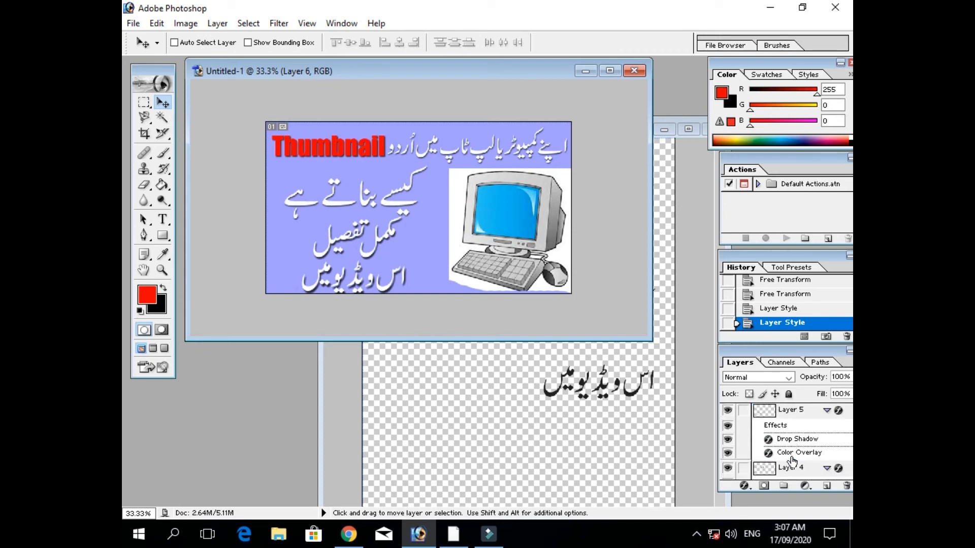
click(790, 468)
key(ctrl+t)
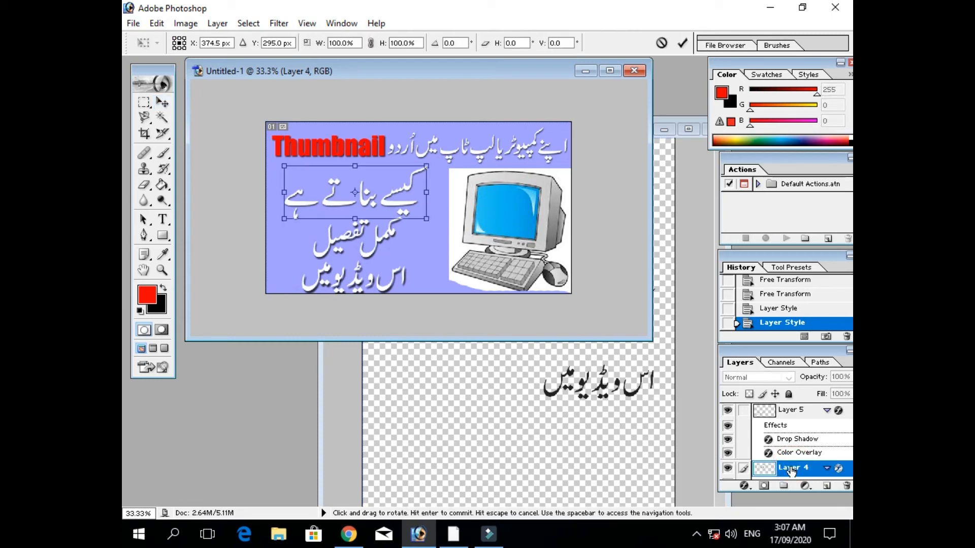
click(681, 43)
click(744, 486)
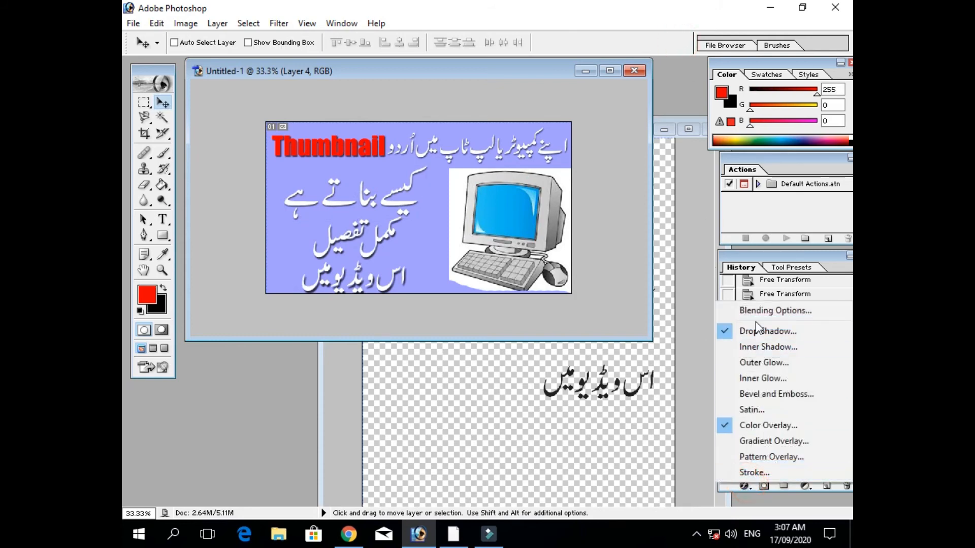
click(756, 312)
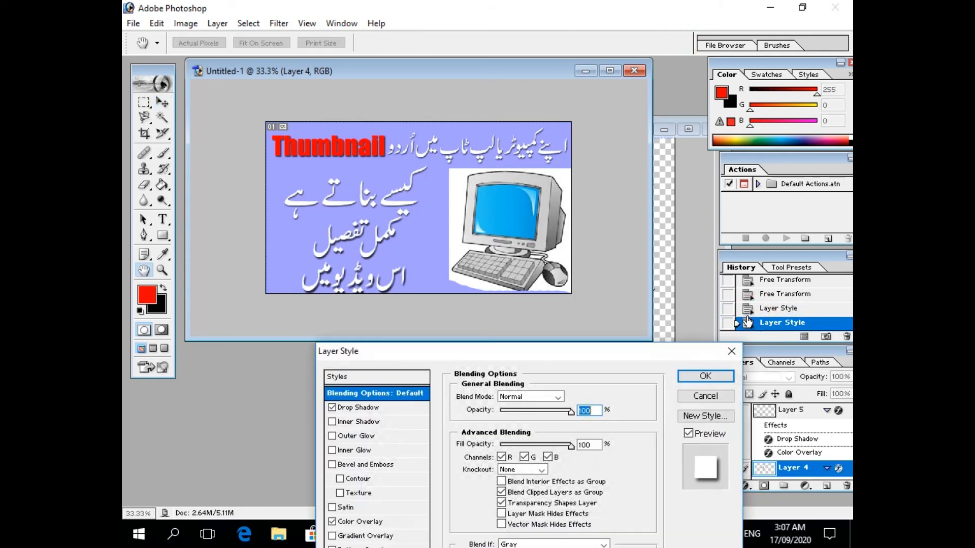
click(367, 408)
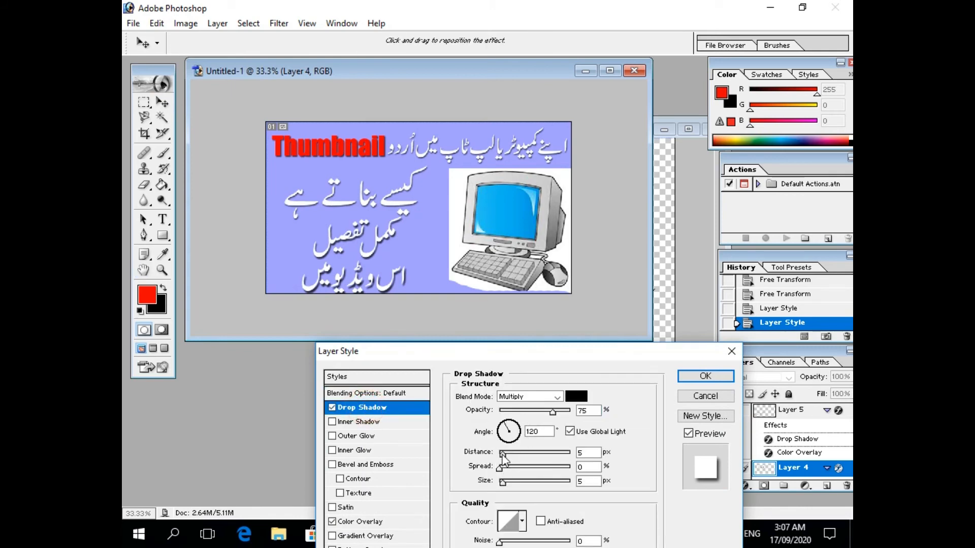
drag(503, 454, 509, 456)
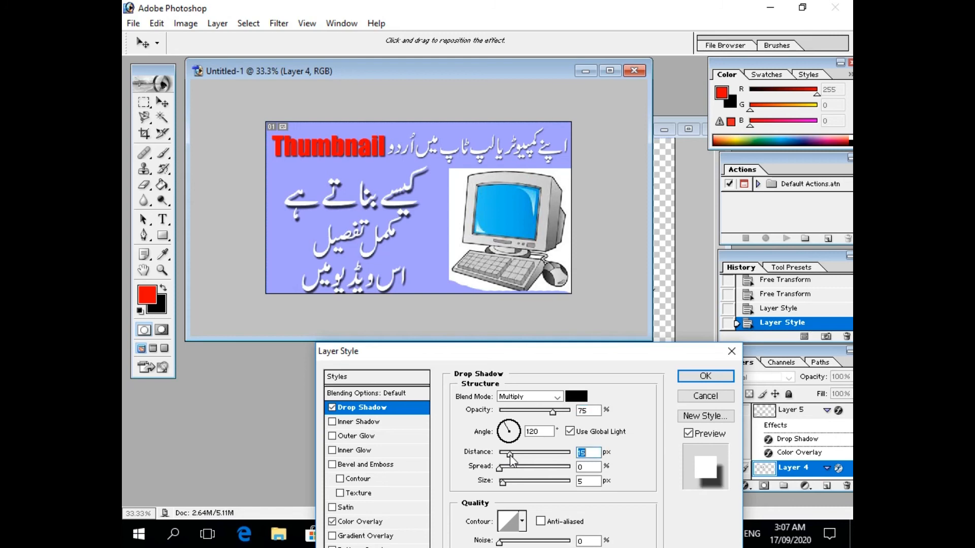
click(702, 376)
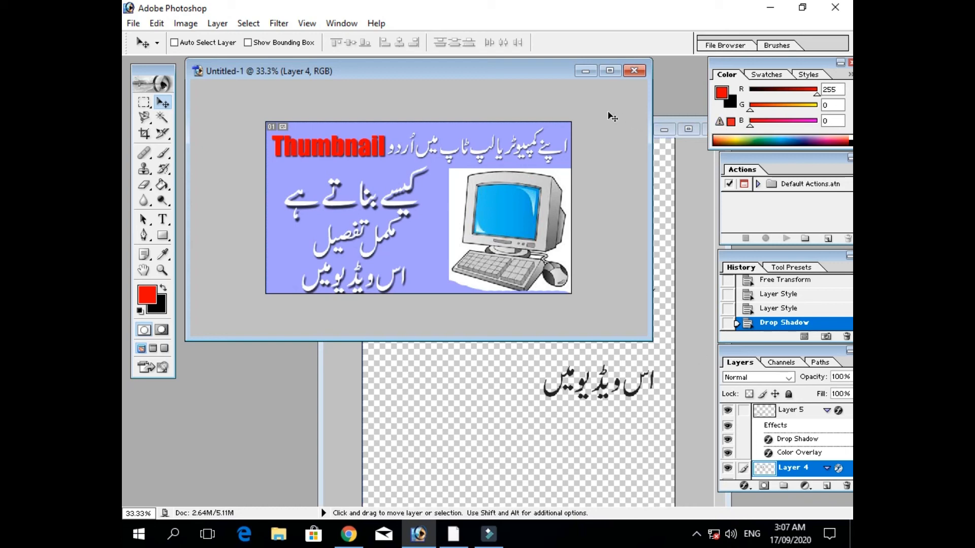
Set the Drop Shadow distance of the top Urdu line on Layer 3 to 10 px and apply the layer style
scroll(793, 453, down, 5)
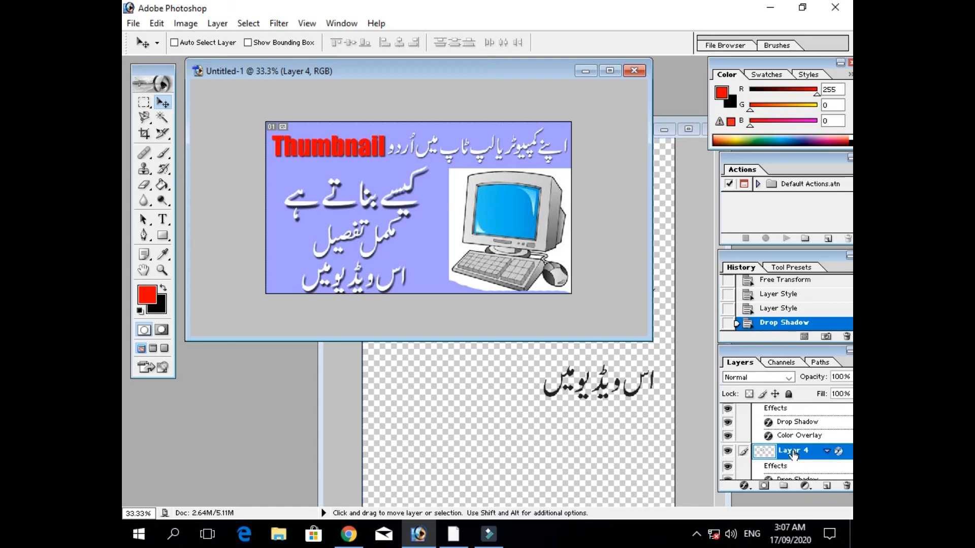
click(795, 457)
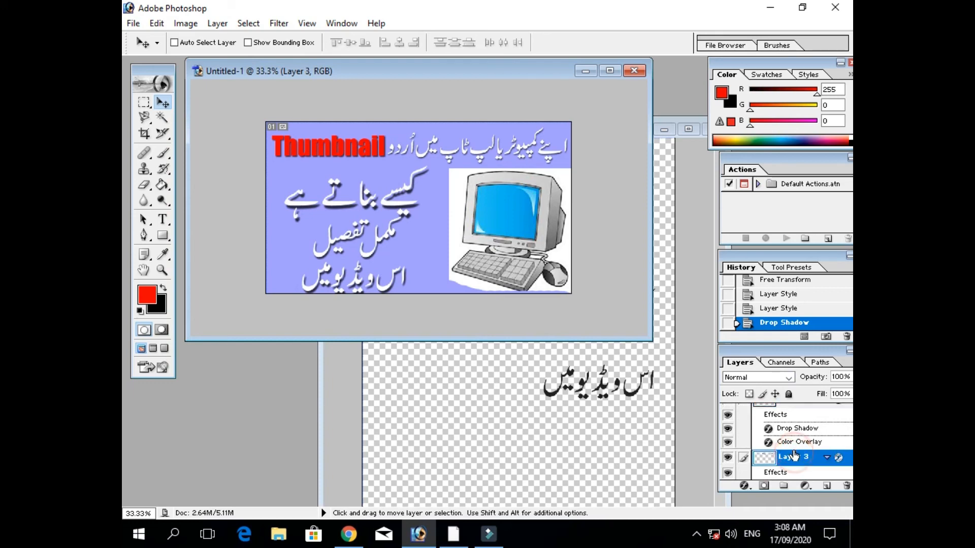
key(ctrl+t)
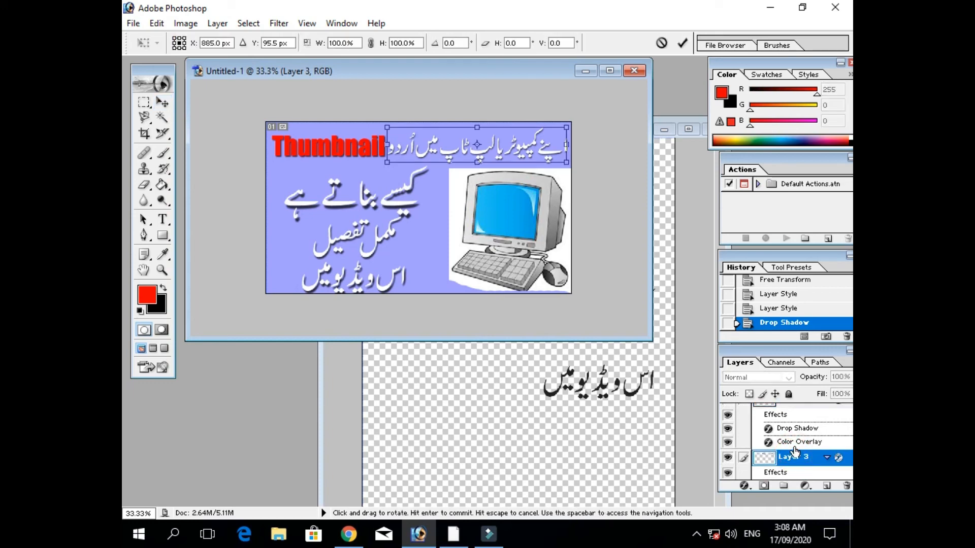
click(682, 43)
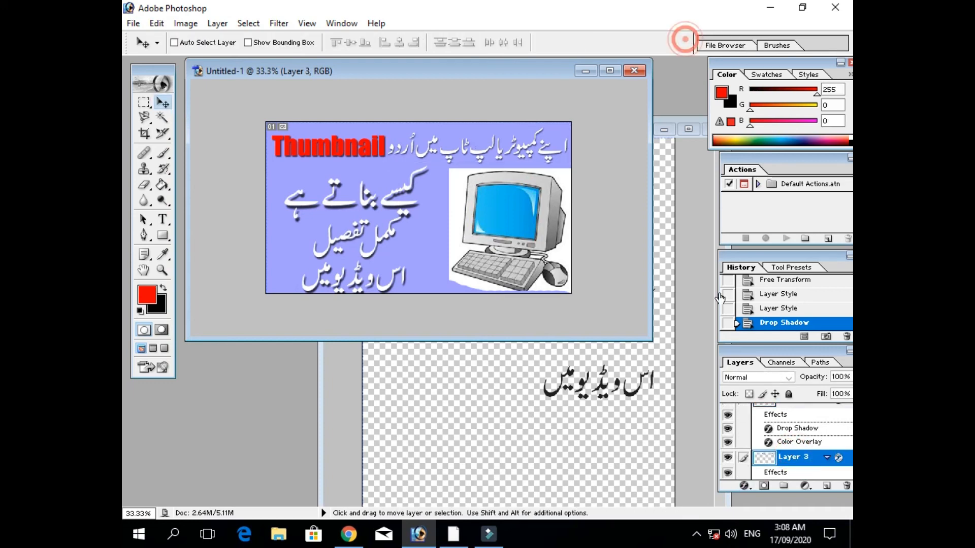
click(744, 486)
click(746, 310)
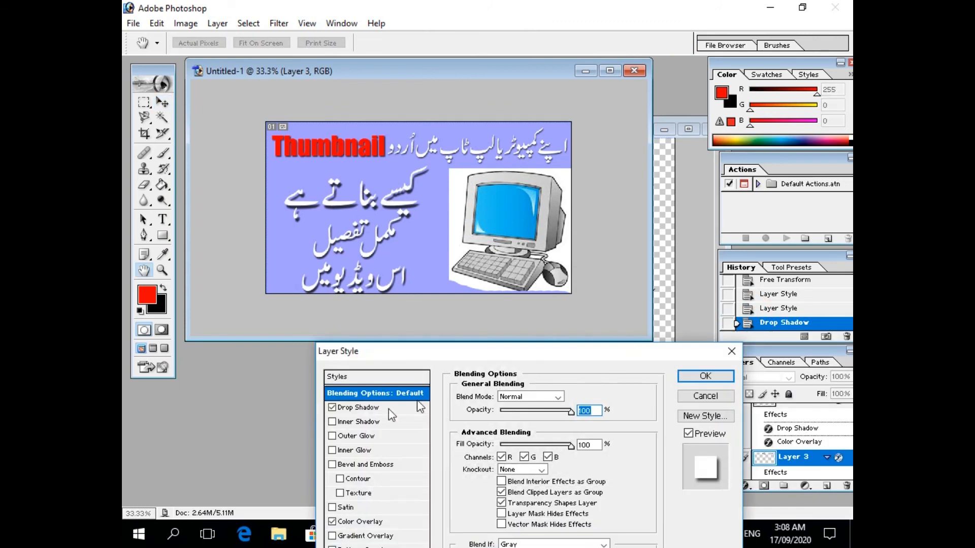
click(375, 409)
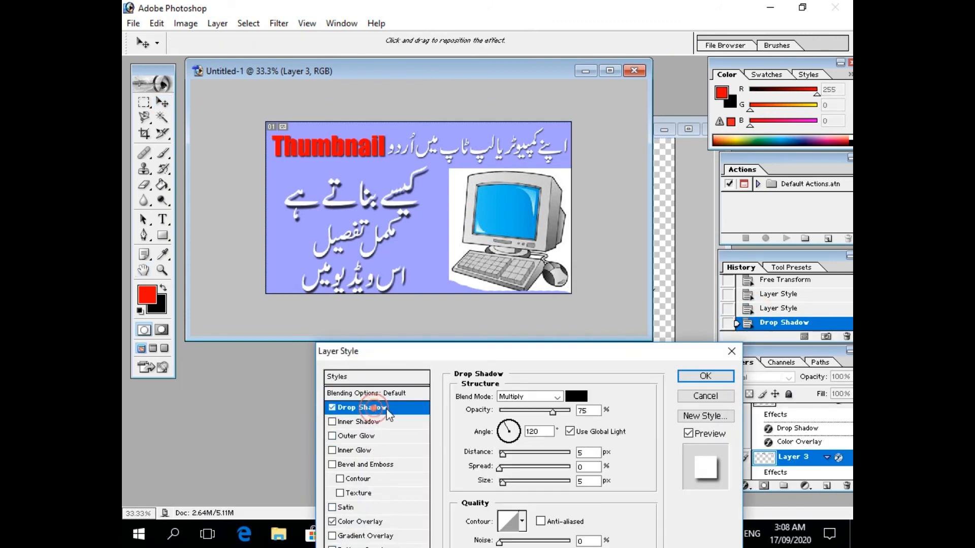
drag(504, 456, 507, 456)
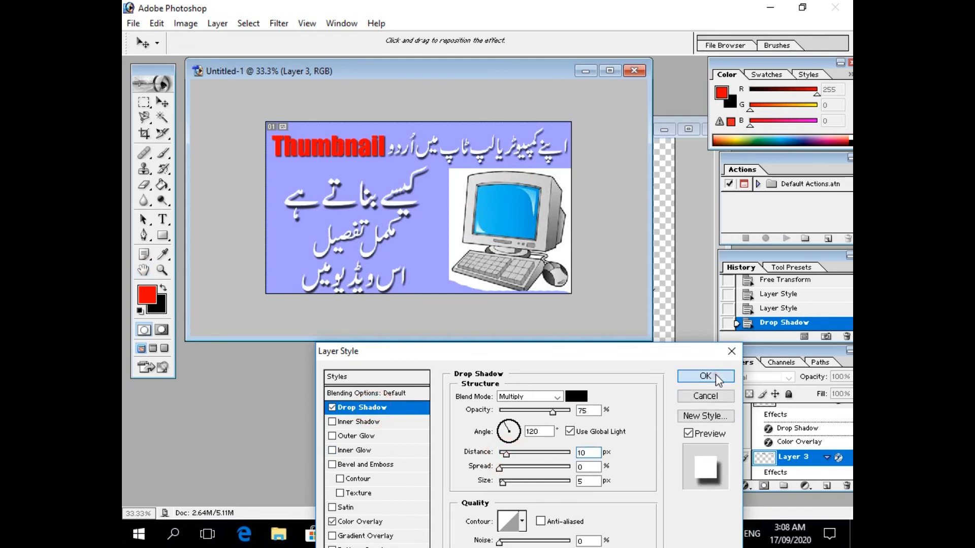
click(714, 375)
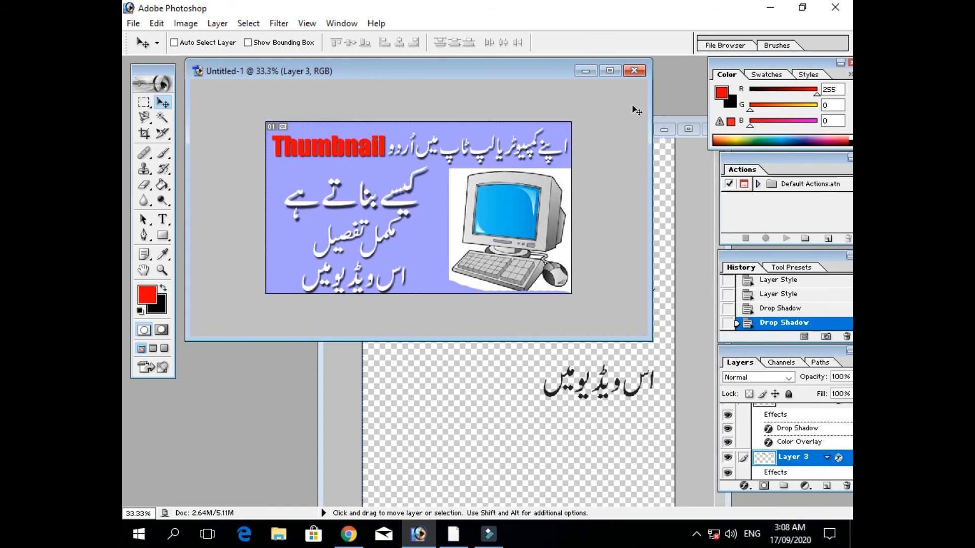
Maximize the Untitled-1 thumbnail document window
click(612, 72)
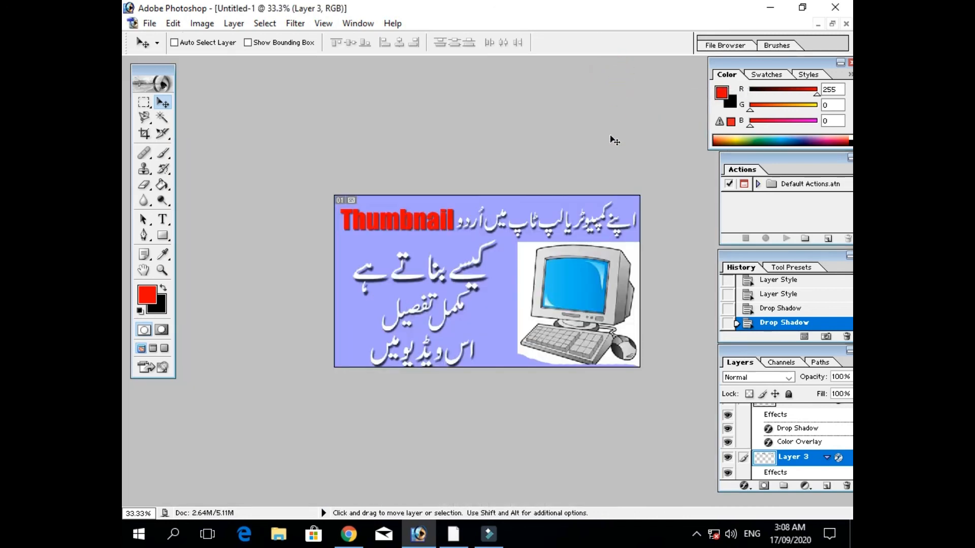
click(451, 347)
click(451, 351)
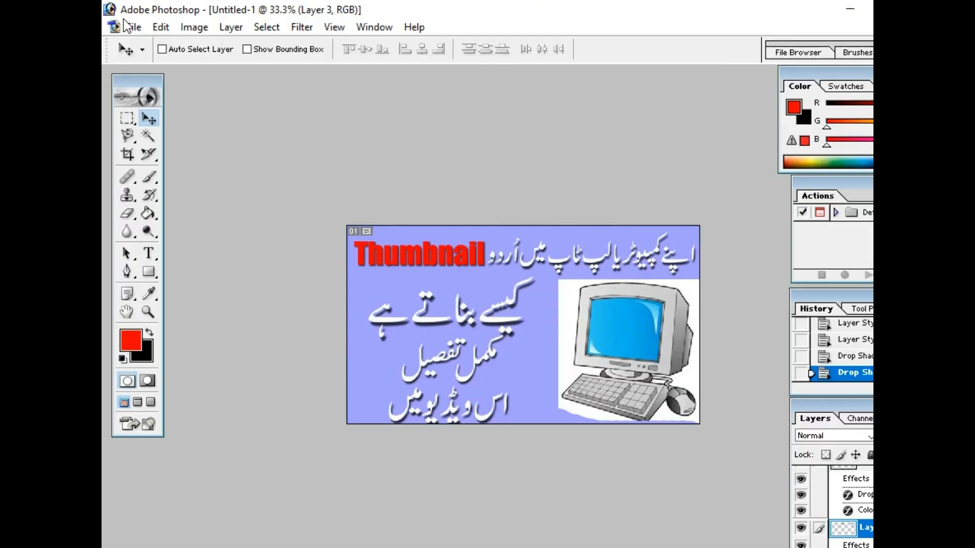
Export the thumbnail with Save for Web as a JPEG image named "Urdu"
click(150, 23)
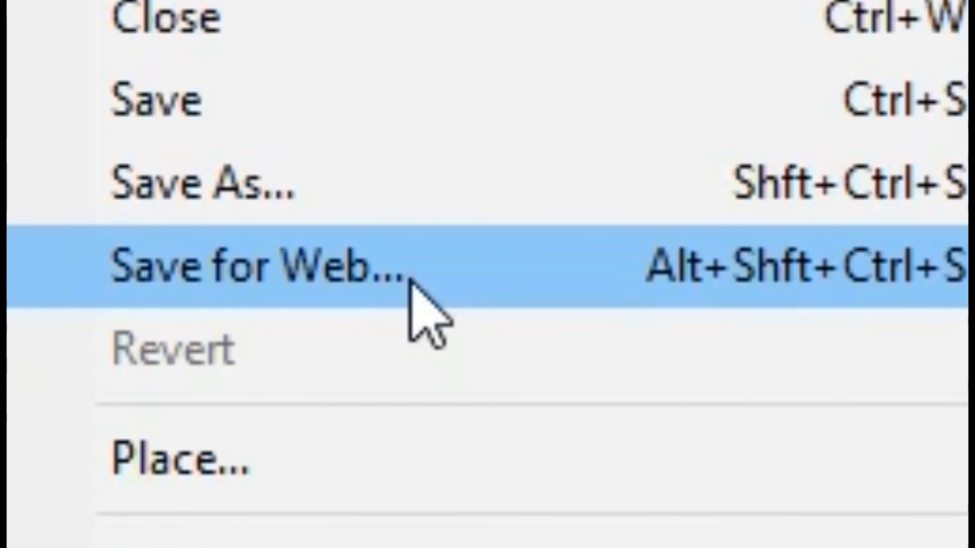
click(410, 279)
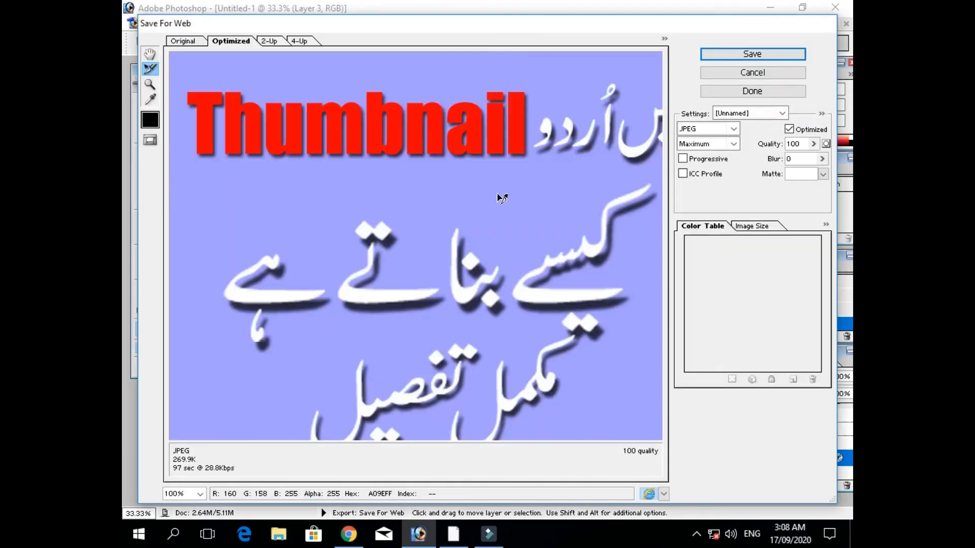
click(761, 55)
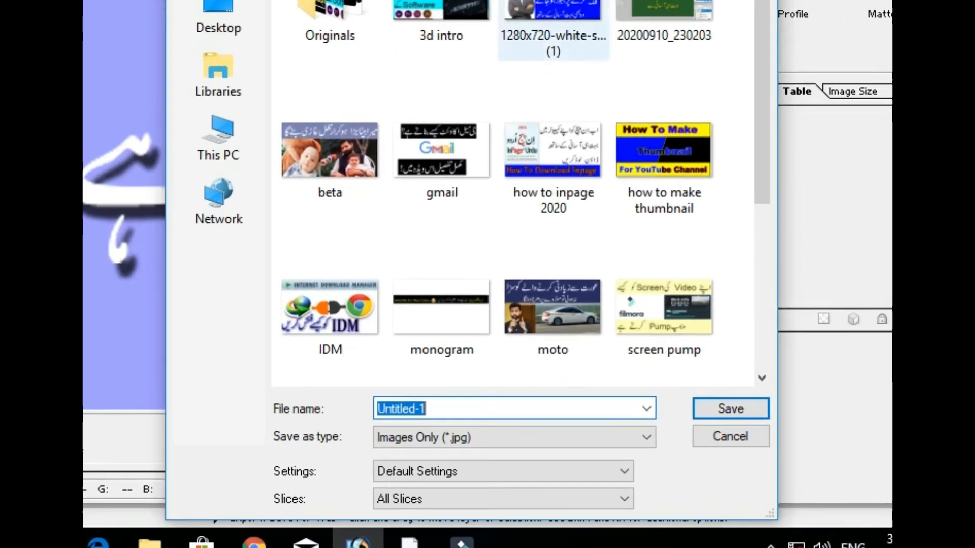
key(BackSpace)
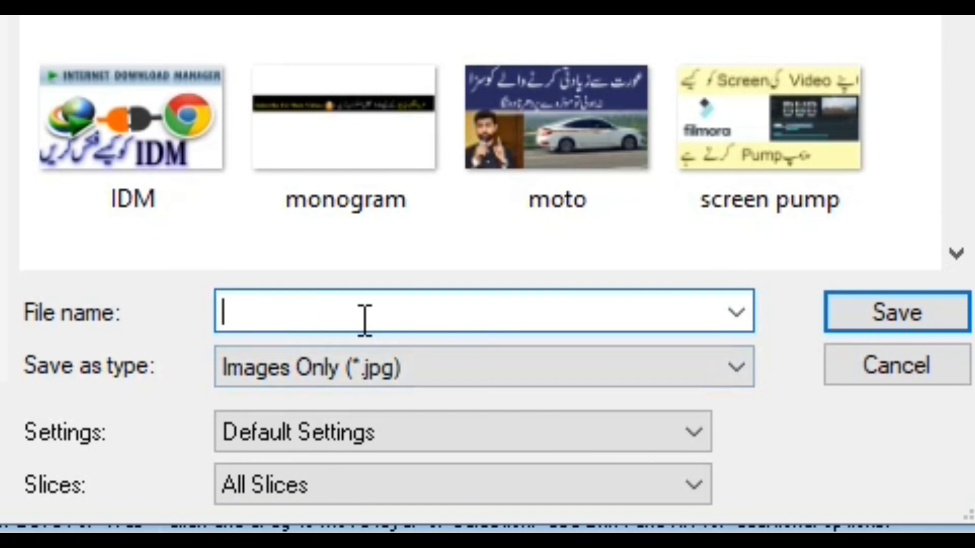
text(Urdu)
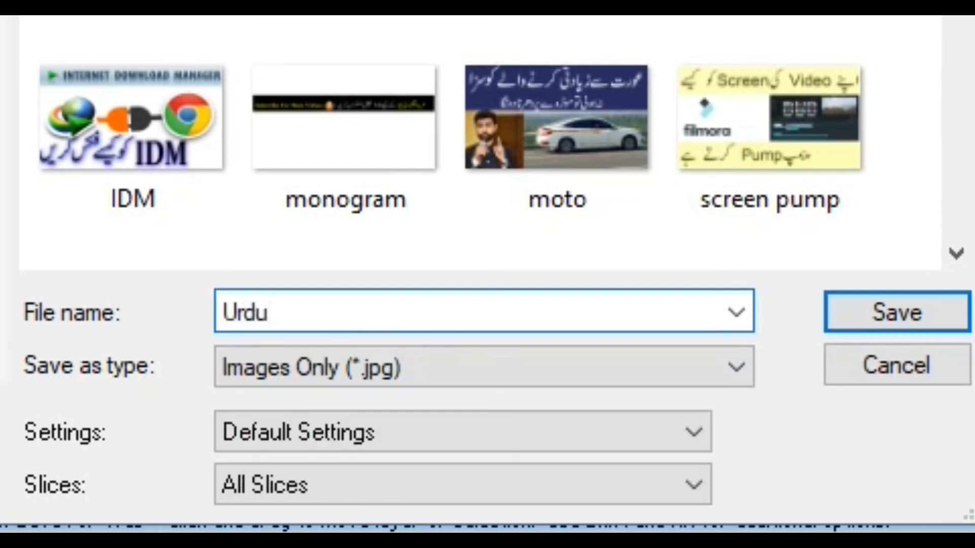
click(906, 324)
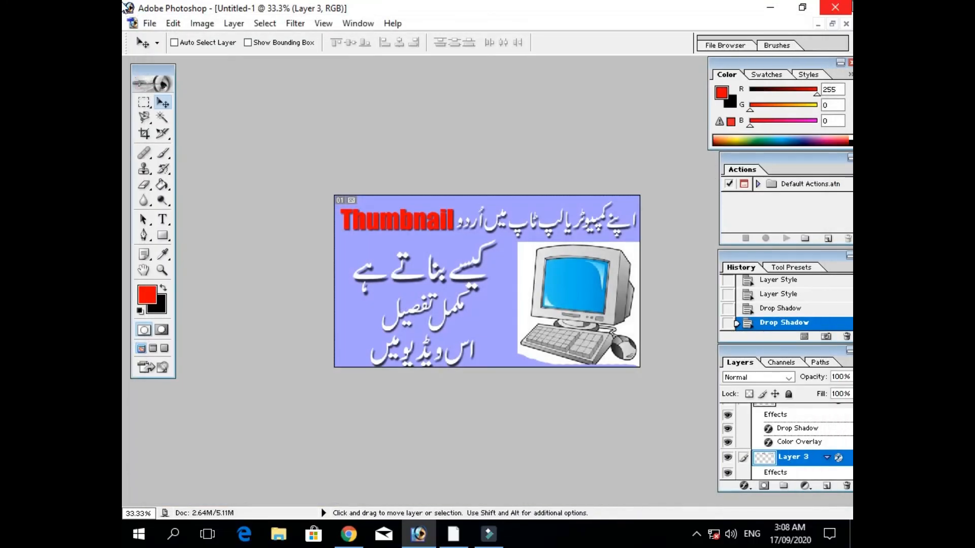
Quit the program and decline to save the changes to the open documents
click(836, 7)
click(489, 208)
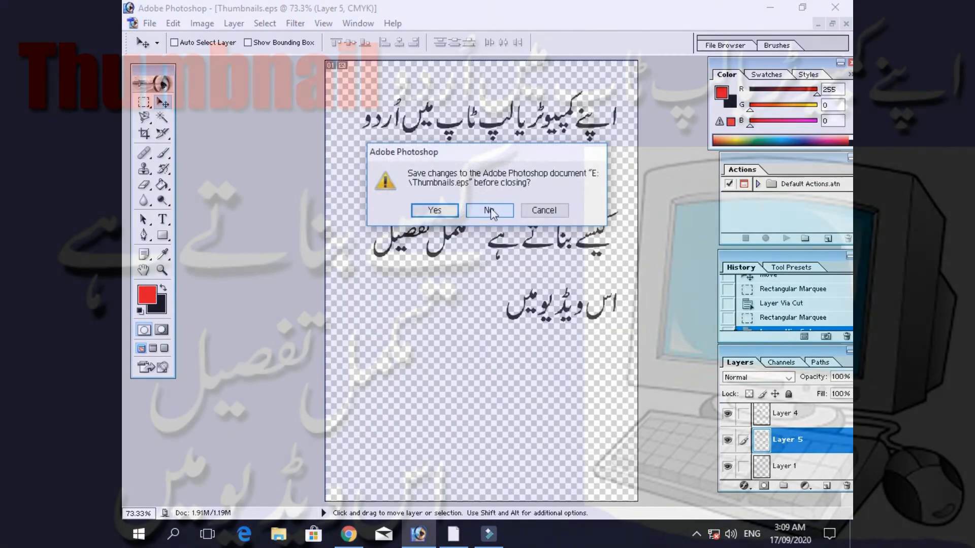